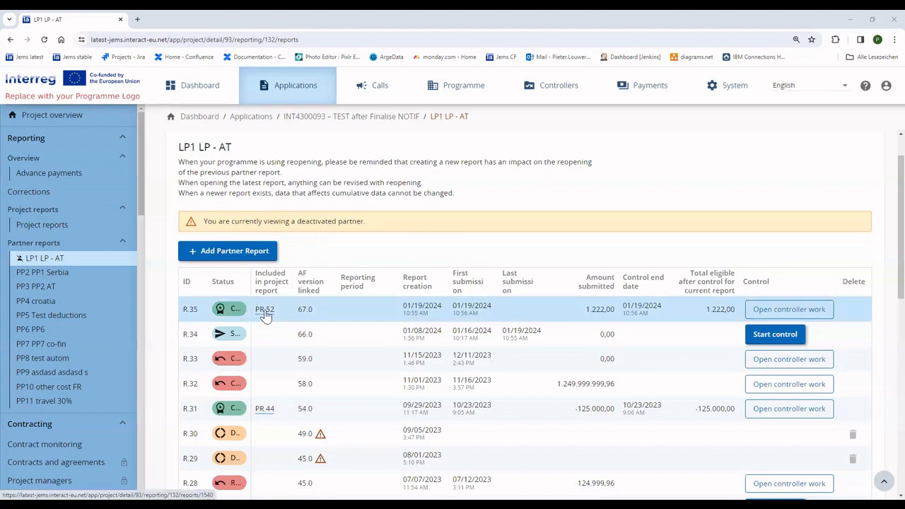
- Review PR.52's verification work, Verified with reopening blocked by payment 394, then go to Payments
click(43, 224)
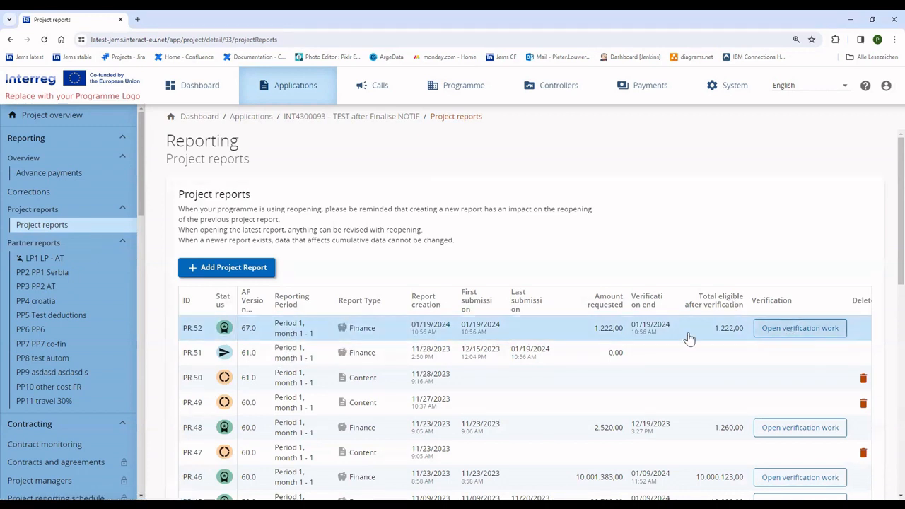
click(789, 330)
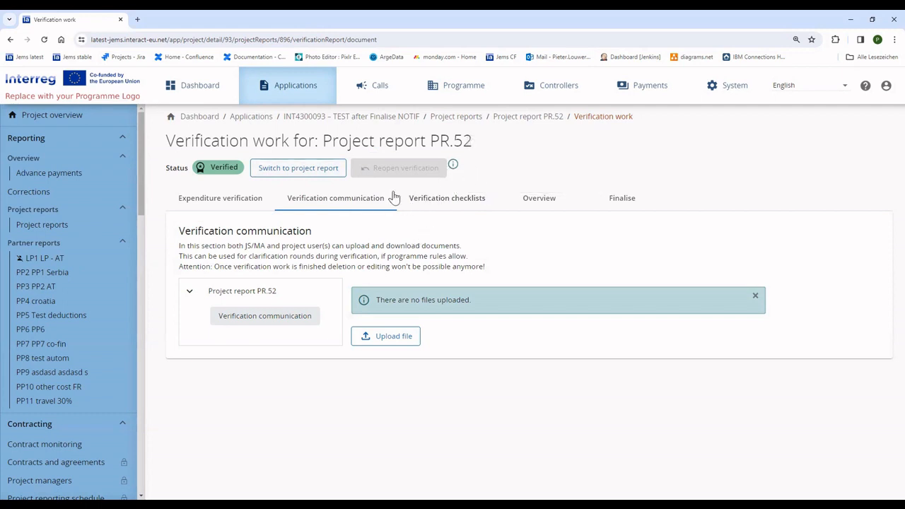
mouse_move(452, 171)
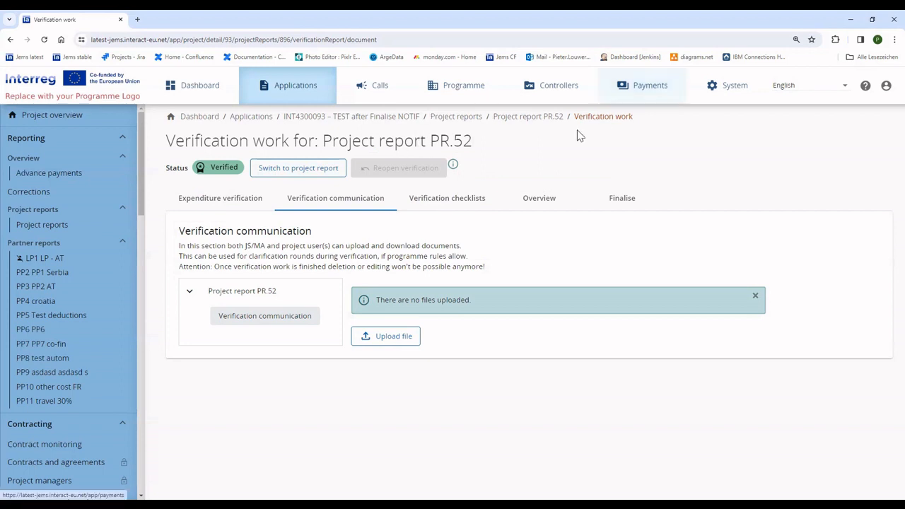
click(640, 87)
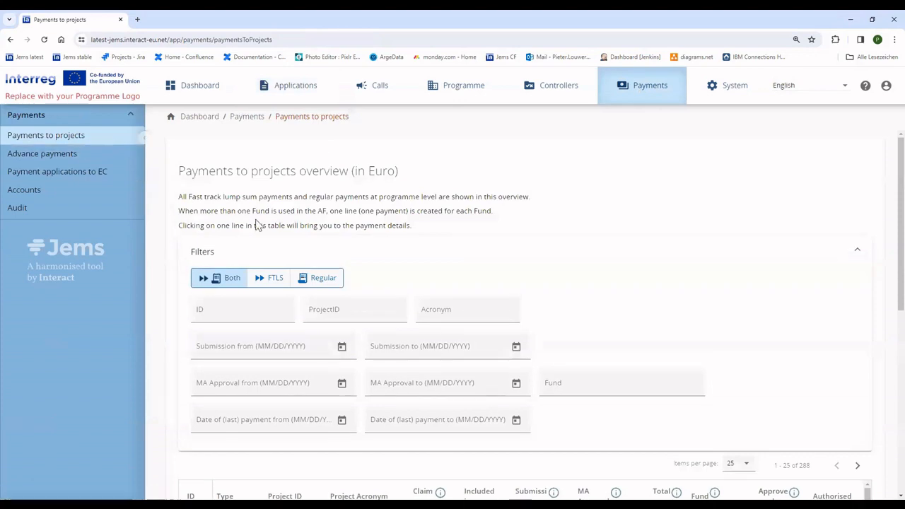
- Delete the LP partner's installment from payment 394 and save the change
scroll(357, 320, down, 1)
scroll(358, 320, down, 1)
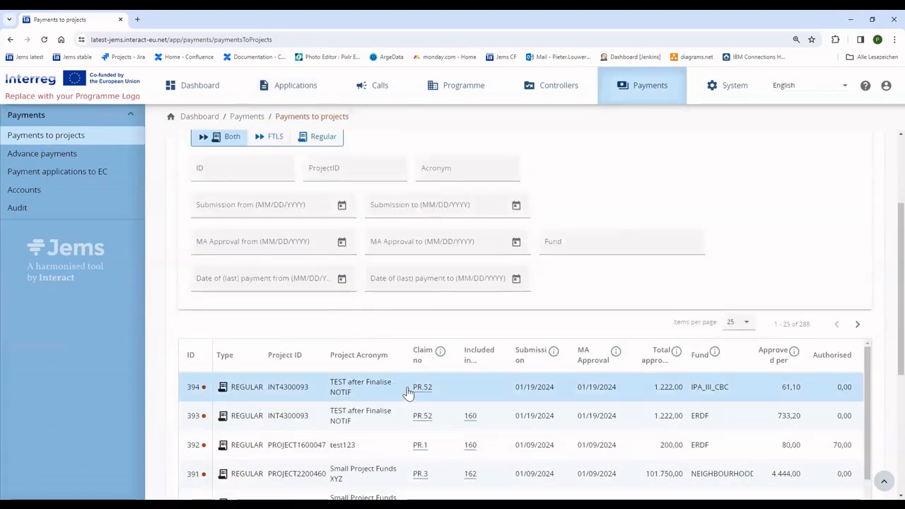
click(495, 394)
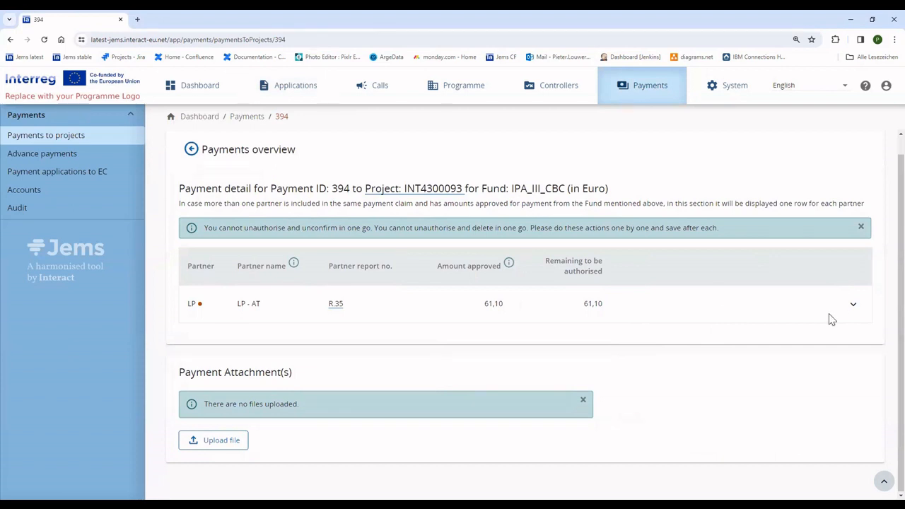
click(848, 306)
scroll(746, 353, down, 1)
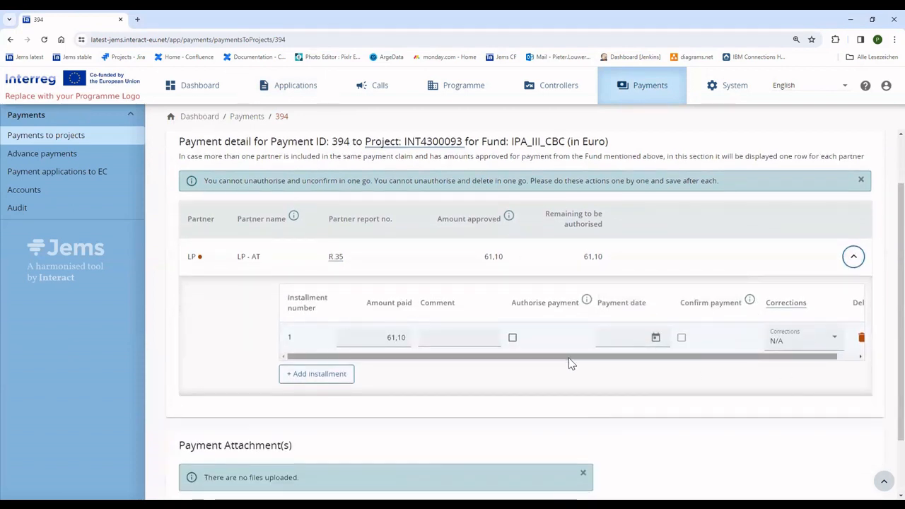
drag(552, 358, 696, 364)
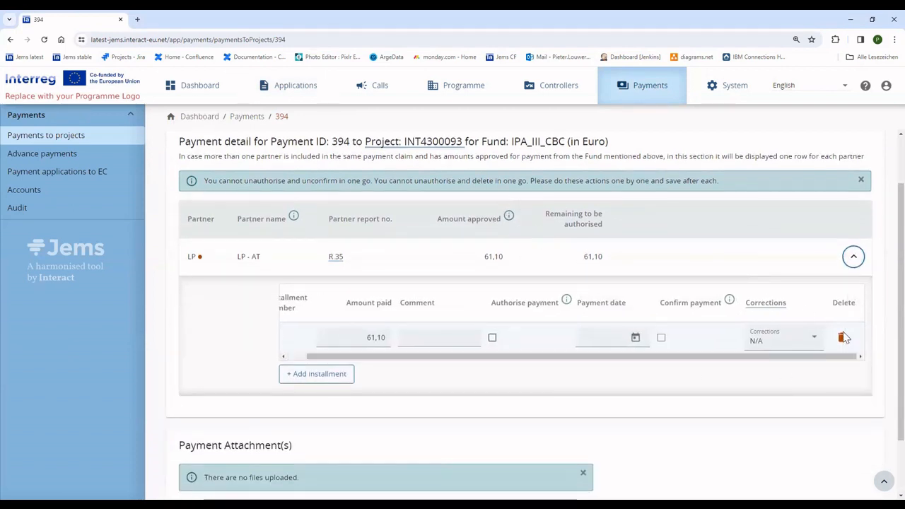
click(843, 337)
click(328, 327)
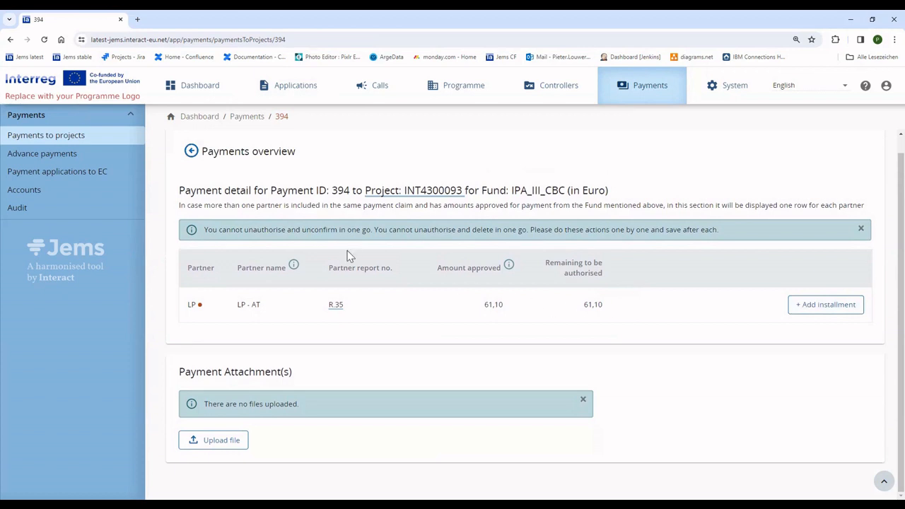
- Return to the payments overview and open project report PR.52 from payment 394
click(192, 152)
scroll(420, 323, down, 3)
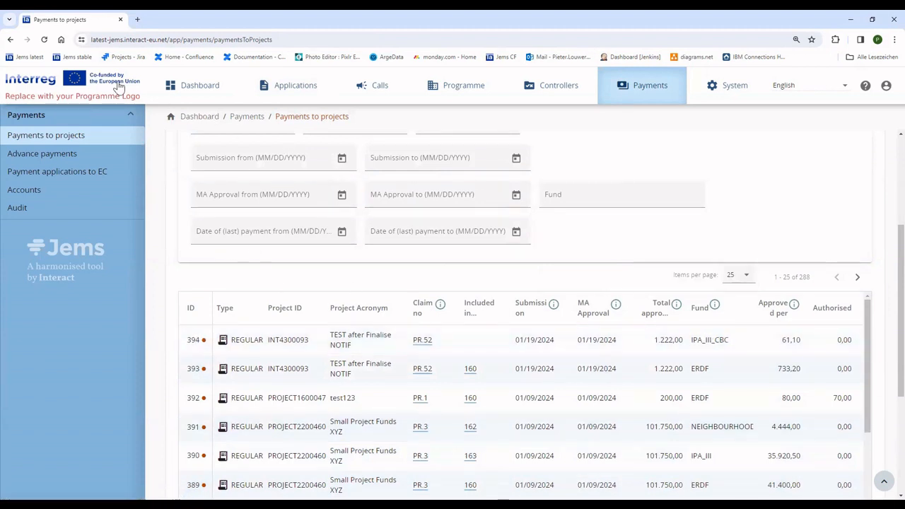
click(424, 345)
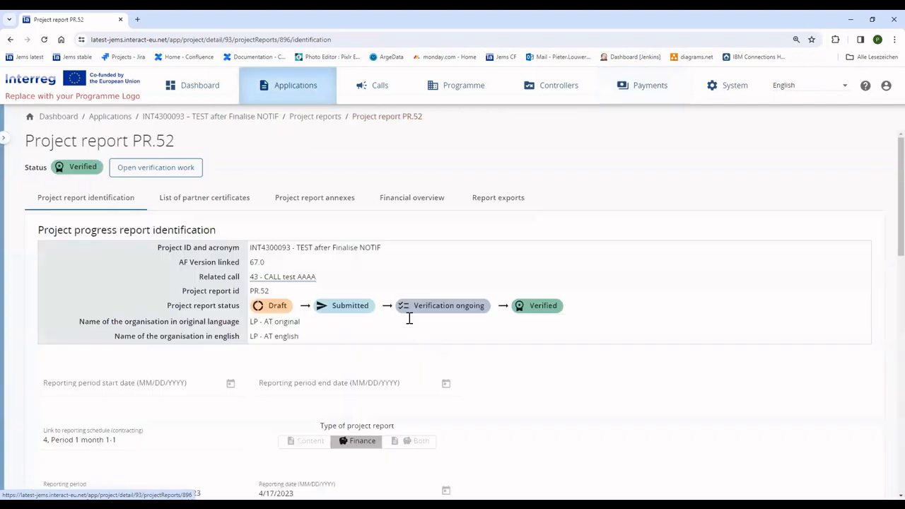
- Check PR.52's verification work, whose reopening is blocked by EC application 160, then go to Payments
click(325, 174)
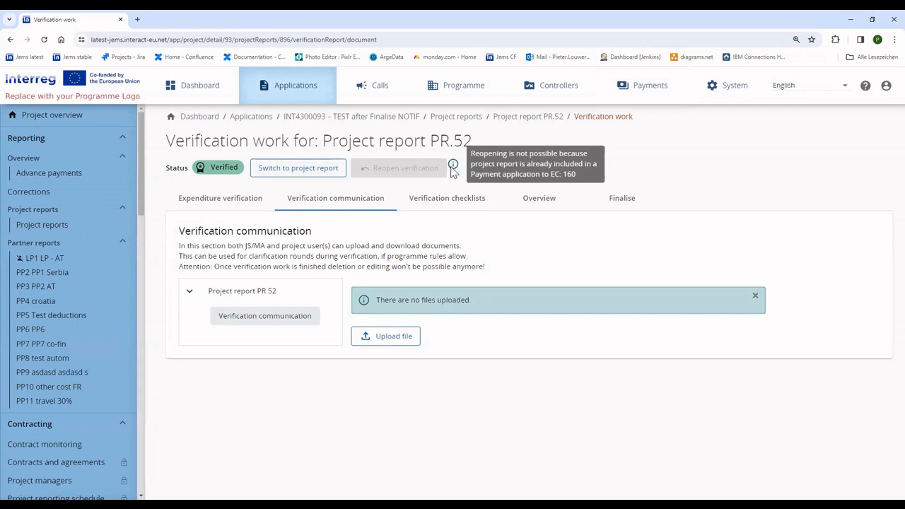
click(632, 94)
- Finish ERDF payment application to EC 160, then set it back to Draft
click(62, 172)
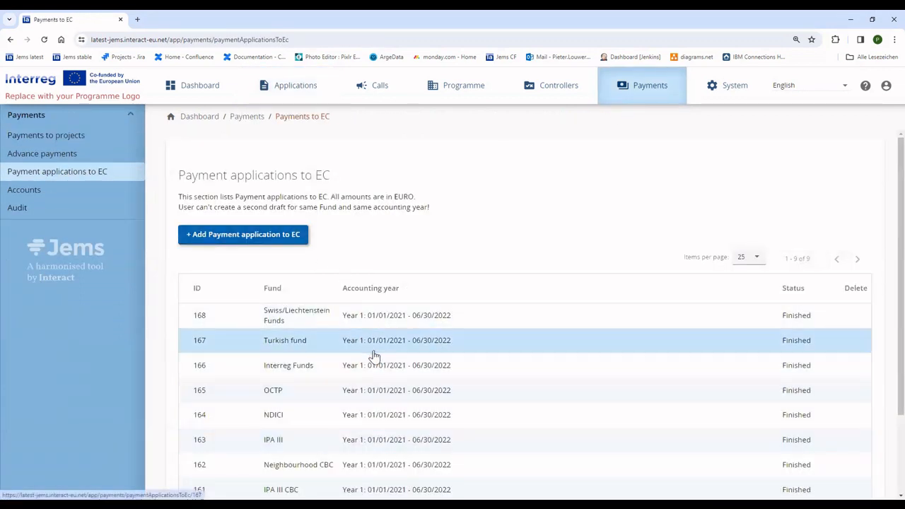
scroll(354, 410, down, 2)
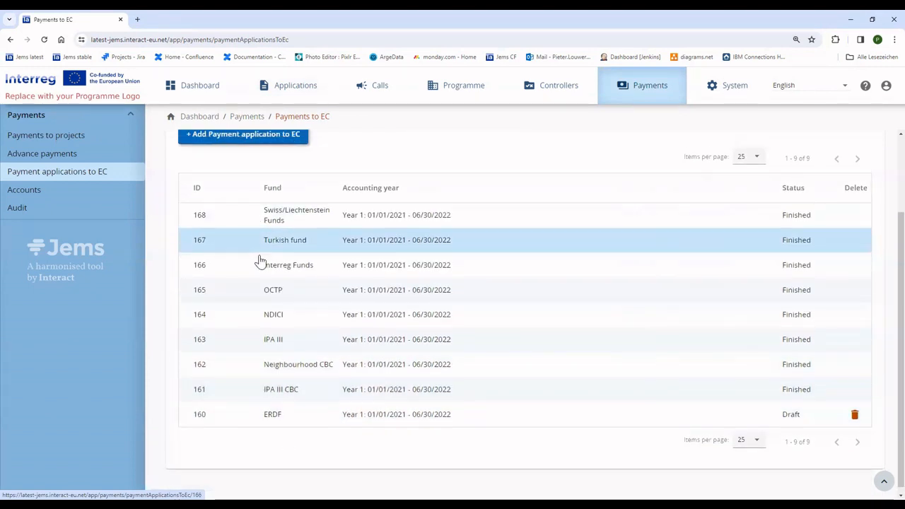
scroll(259, 262, up, 2)
scroll(255, 273, down, 2)
click(308, 413)
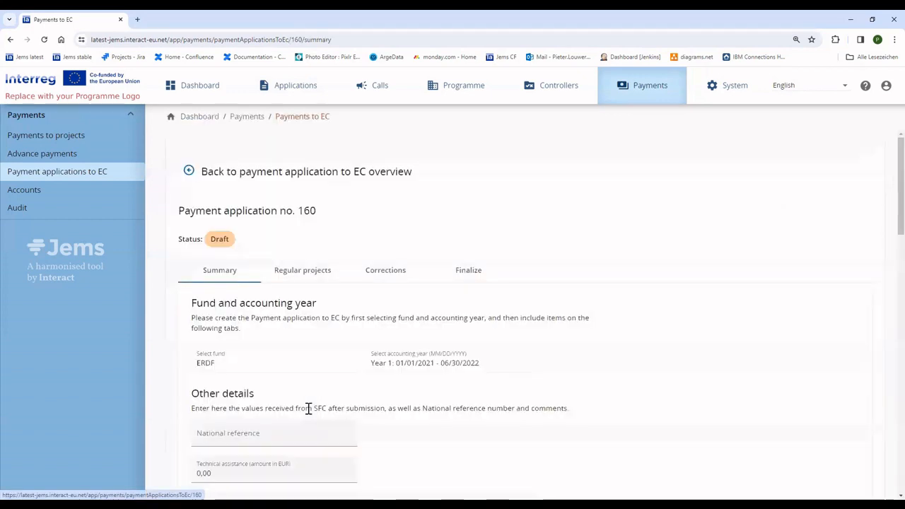
click(464, 276)
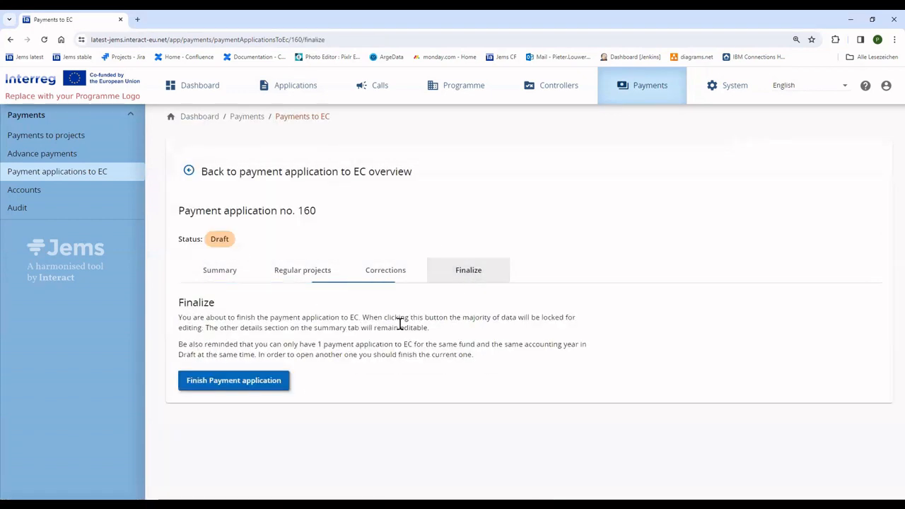
click(237, 382)
click(405, 348)
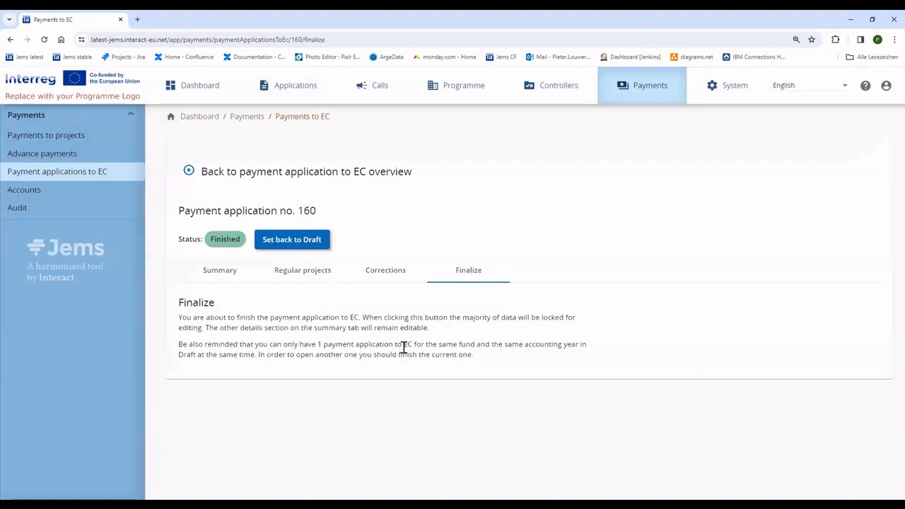
click(286, 239)
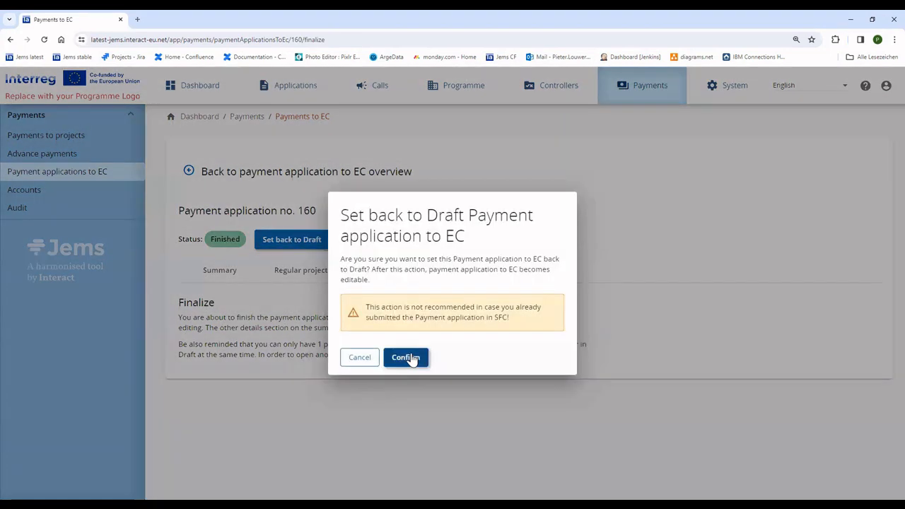
click(407, 354)
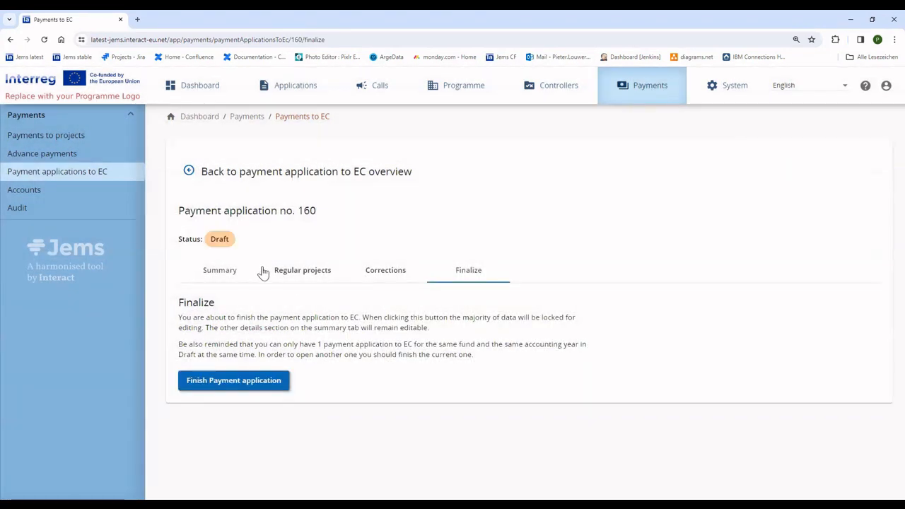
- In application 160's Regular projects tab, untick PR.52 under Project reports and confirm
click(306, 276)
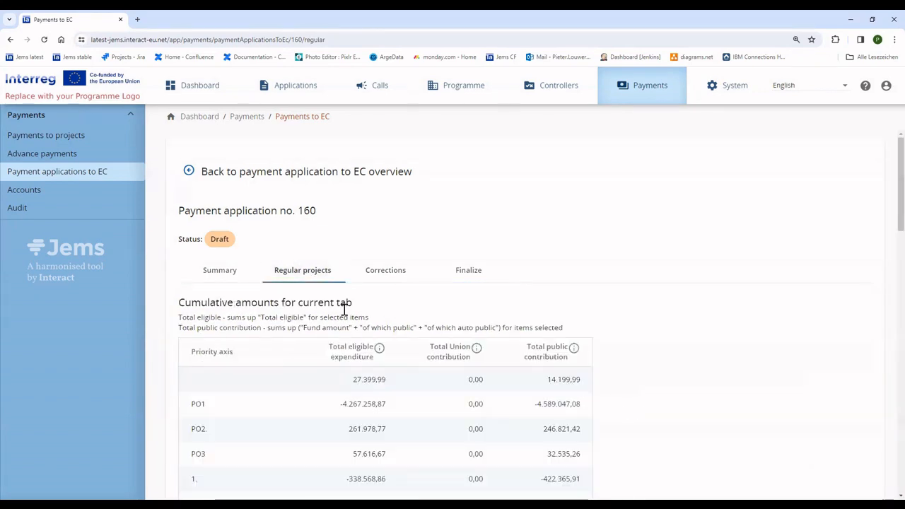
scroll(346, 340, down, 3)
scroll(349, 360, down, 3)
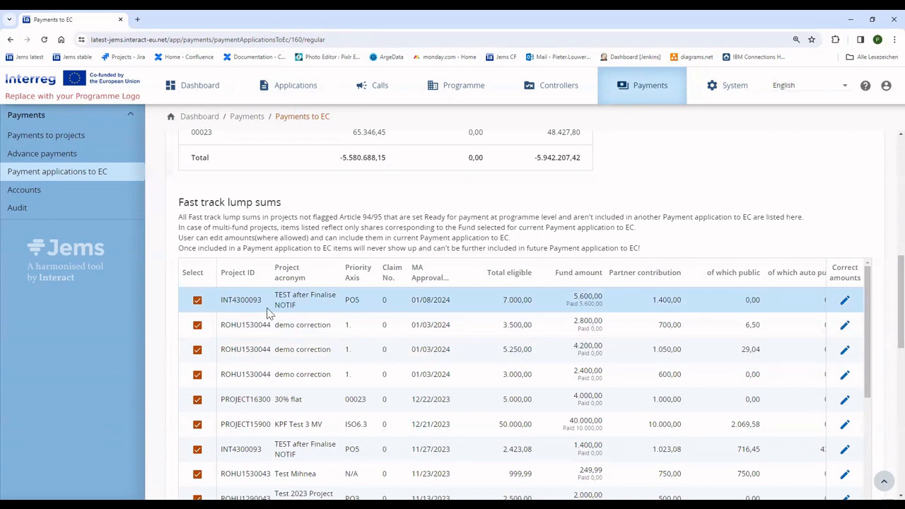
drag(232, 301, 342, 307)
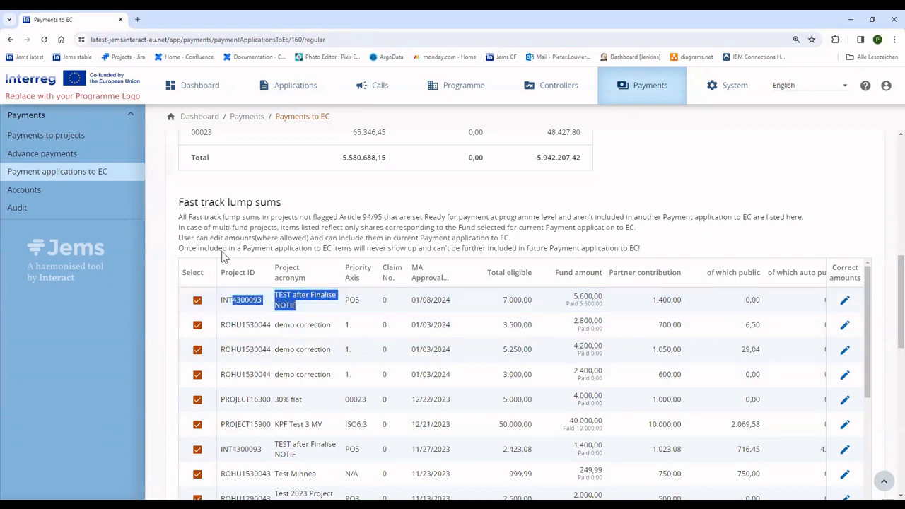
scroll(314, 314, down, 5)
scroll(351, 405, down, 10)
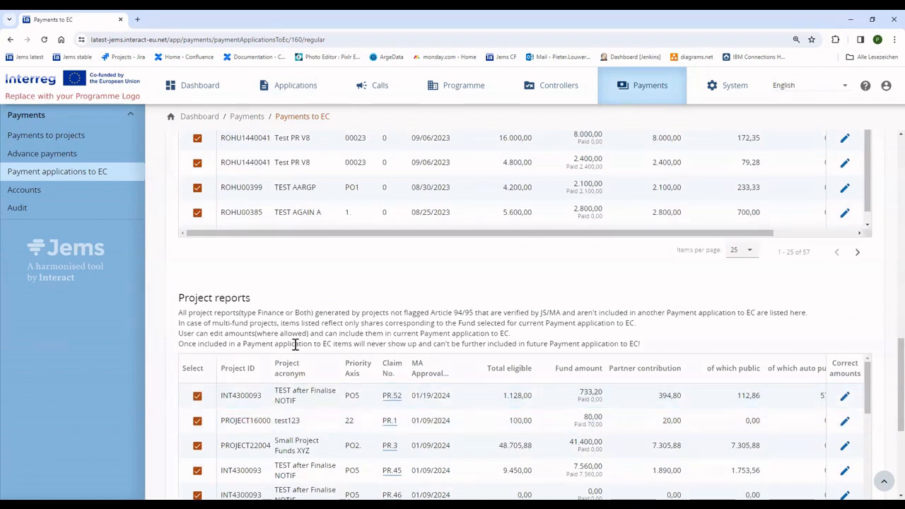
scroll(418, 337, down, 1)
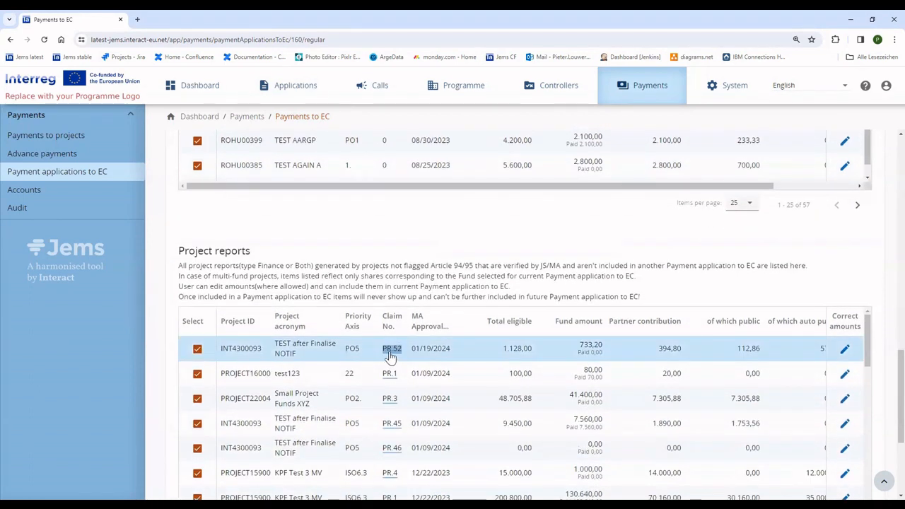
click(196, 350)
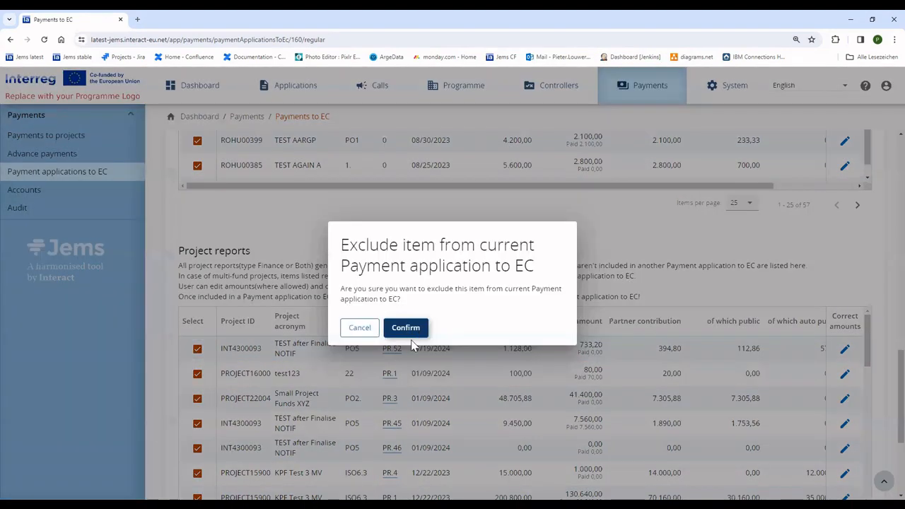
click(406, 328)
scroll(693, 317, down, 10)
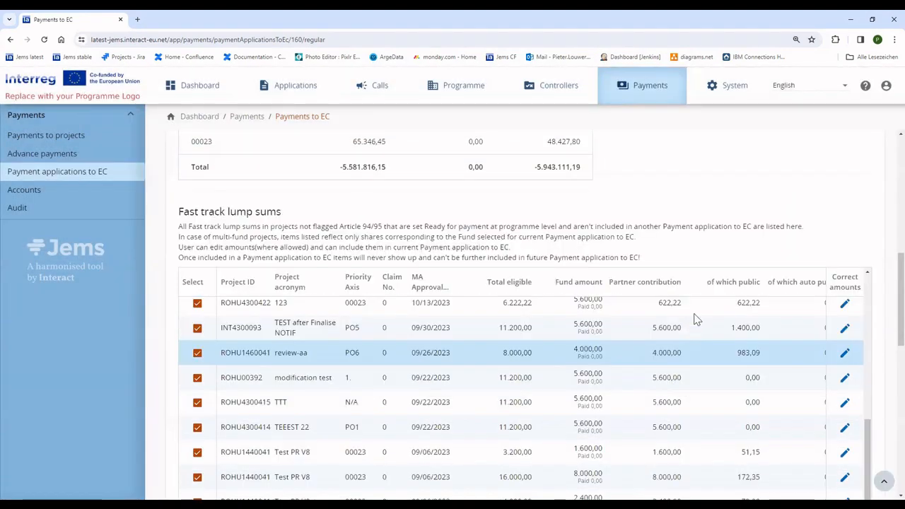
scroll(878, 252, down, 3)
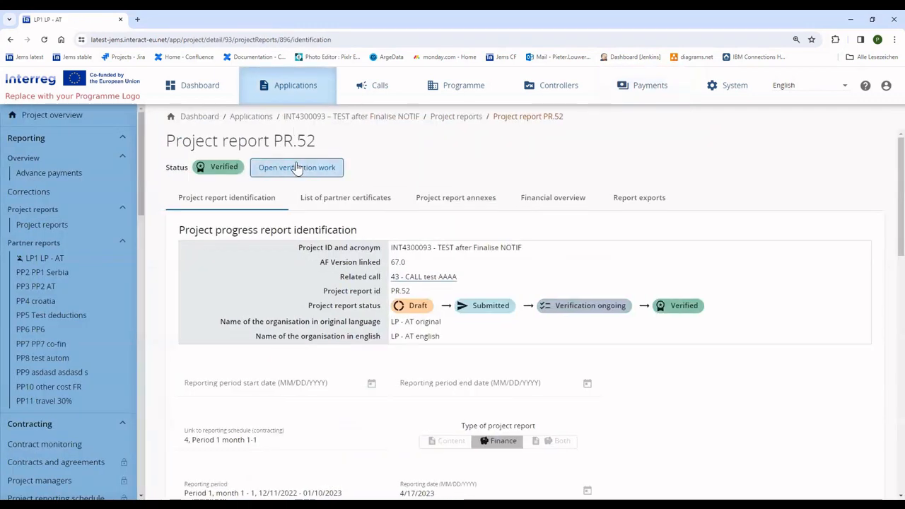
- Reopen the verification of project report PR.52 and confirm
click(324, 170)
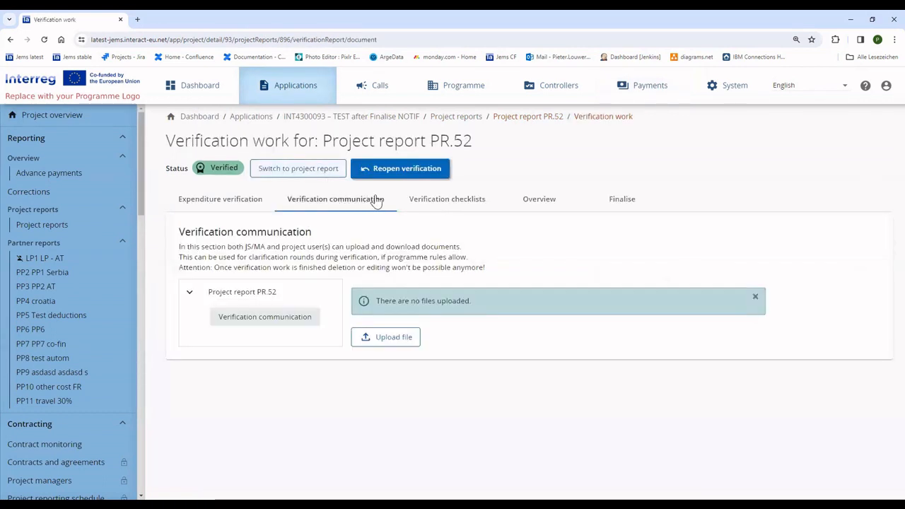
click(413, 174)
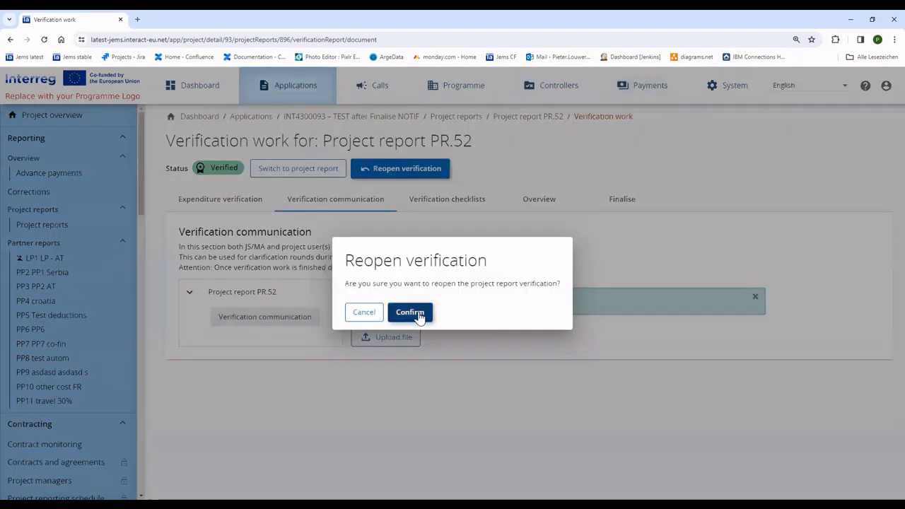
click(411, 313)
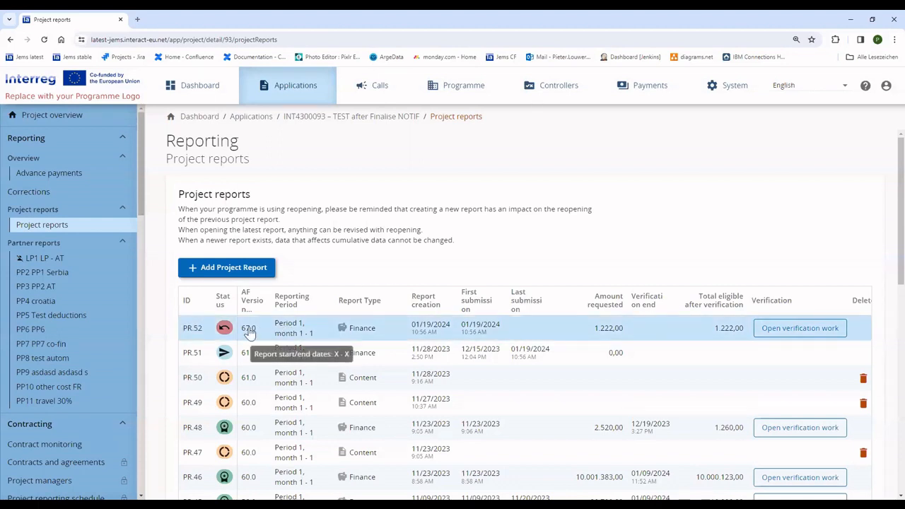
mouse_move(221, 333)
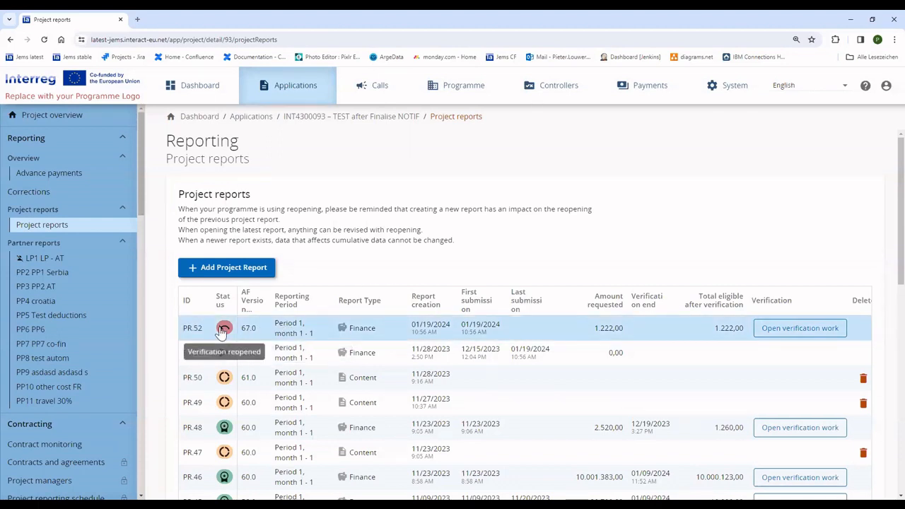
- Check PR.52's expenditure verification, then switch back to the project report page
click(806, 330)
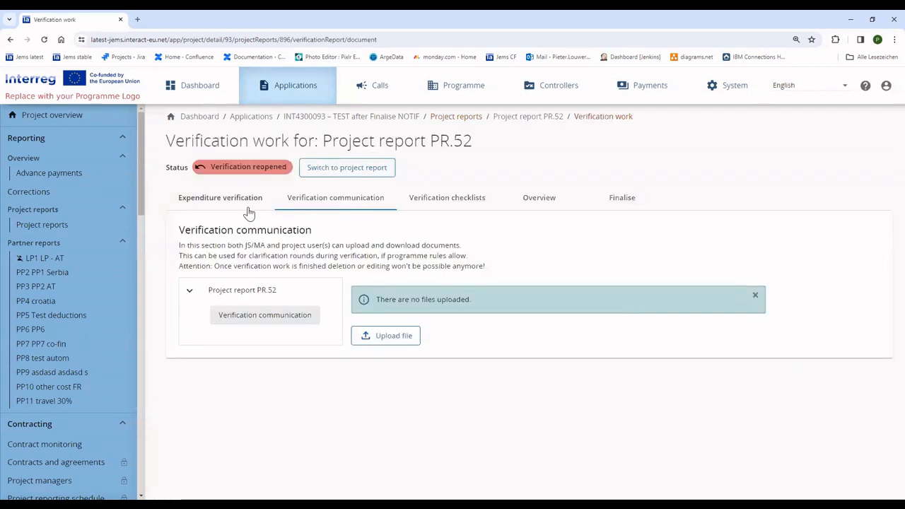
click(222, 205)
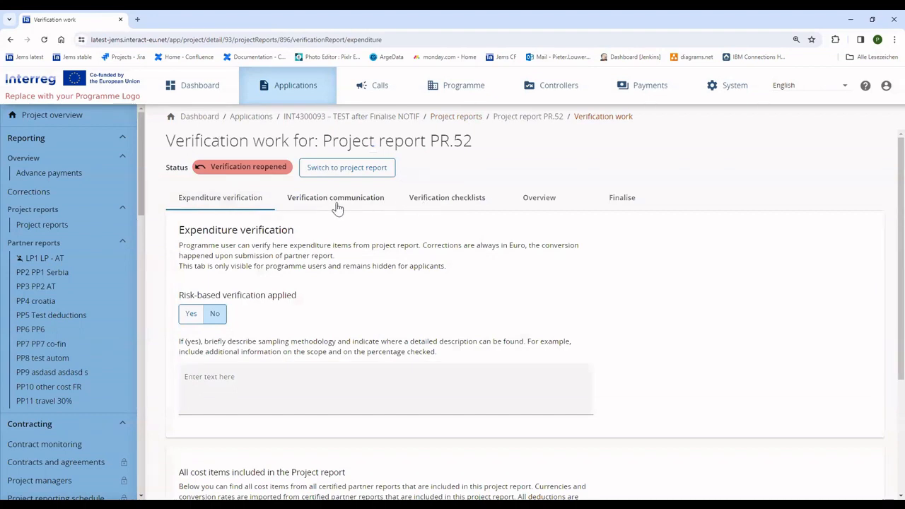
scroll(360, 253, down, 3)
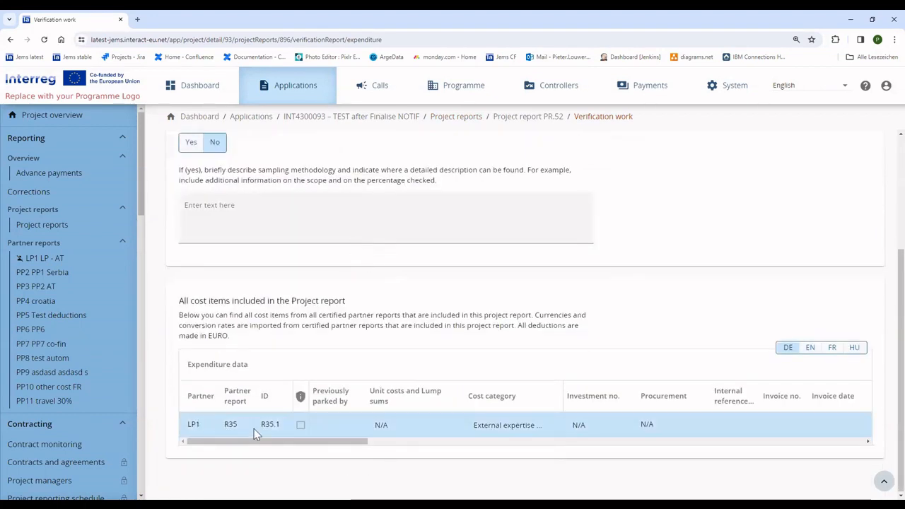
scroll(399, 297, up, 3)
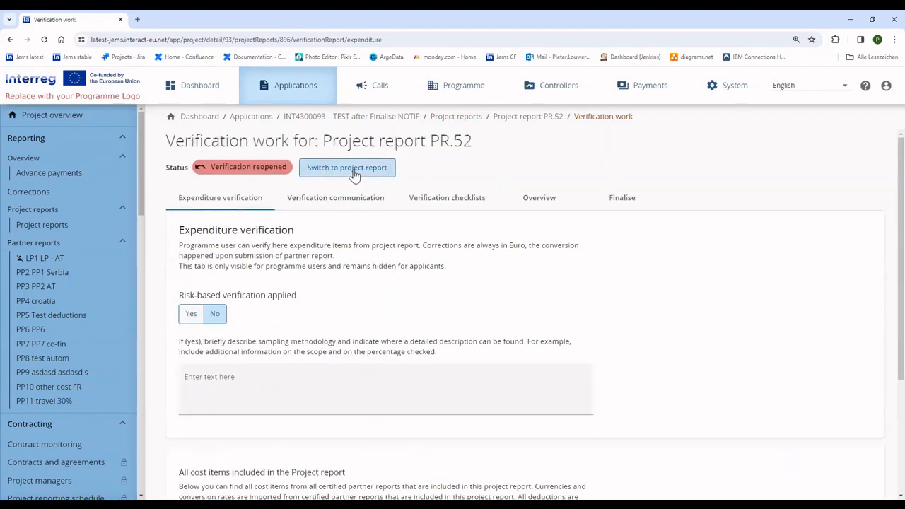
click(354, 174)
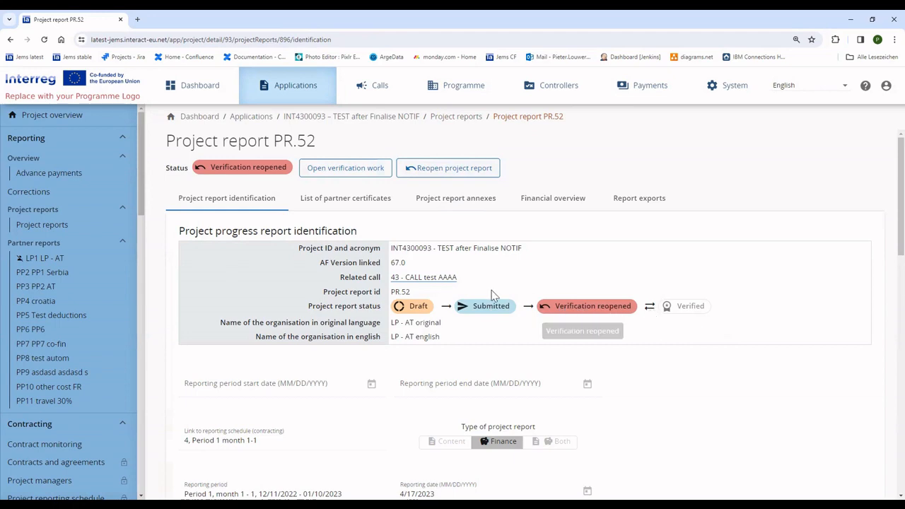
- Reopen project report PR.52 and confirm, changing its status to Reopened
click(452, 168)
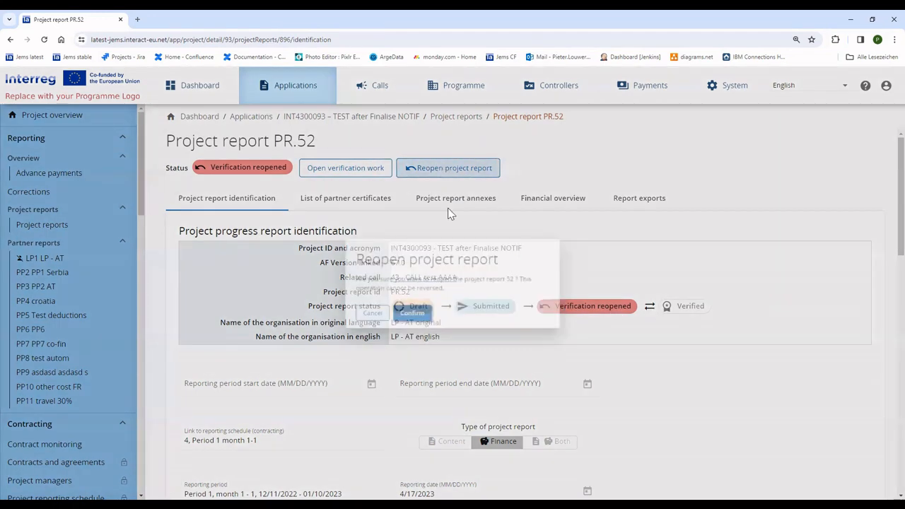
click(409, 318)
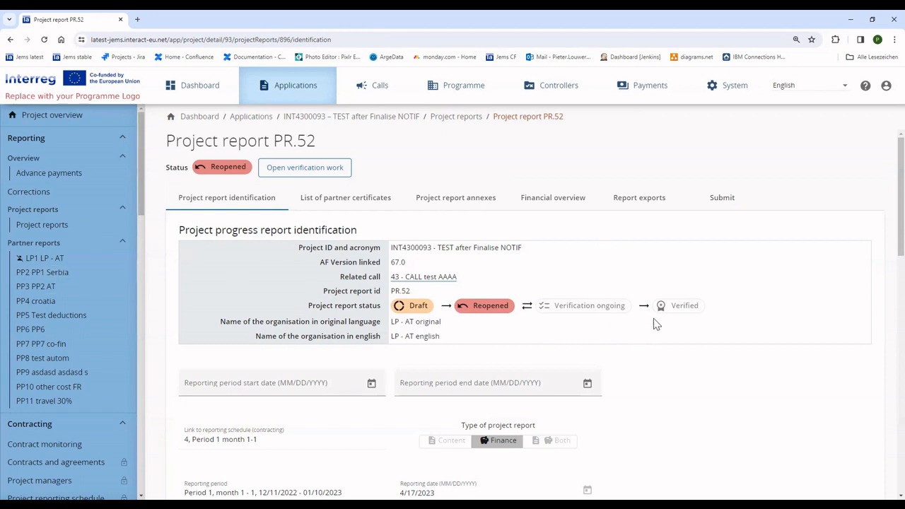
- Exclude LP1's R.35 certificate from PR.52, then open LP1 LP - AT's partner reports
click(340, 206)
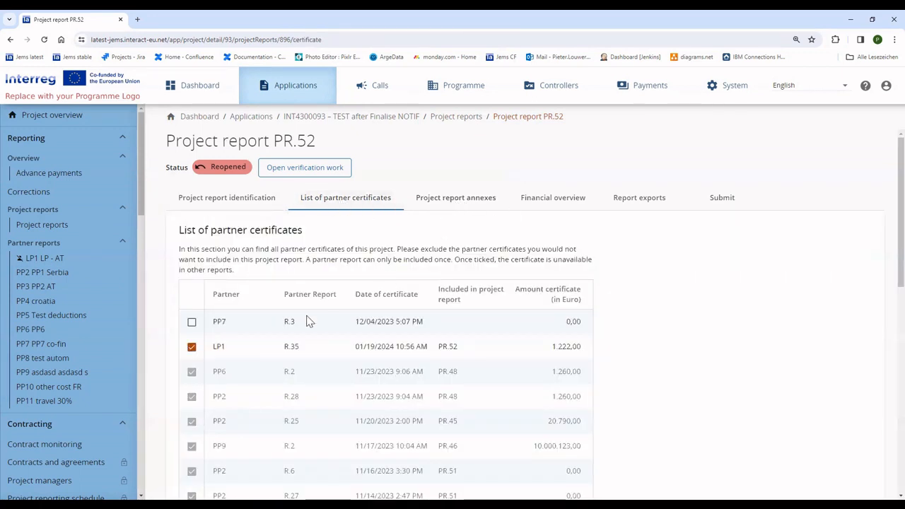
drag(208, 351, 561, 349)
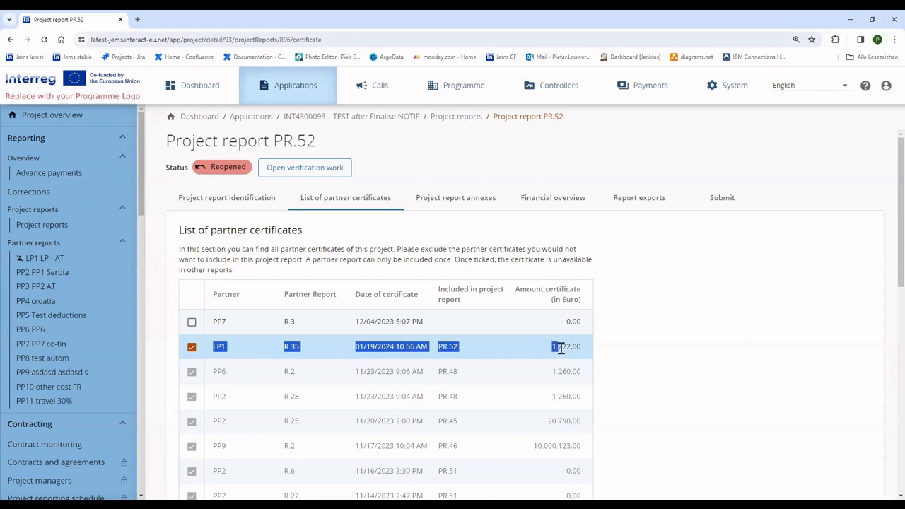
click(191, 351)
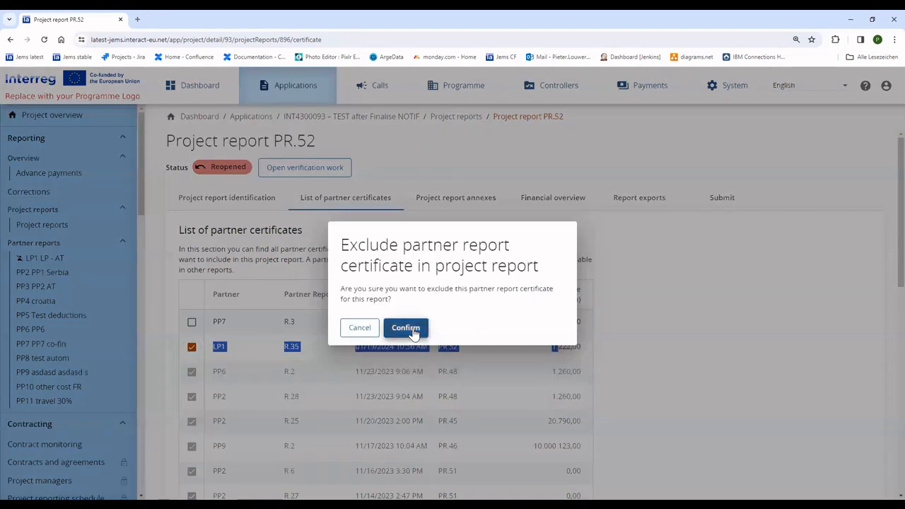
click(402, 326)
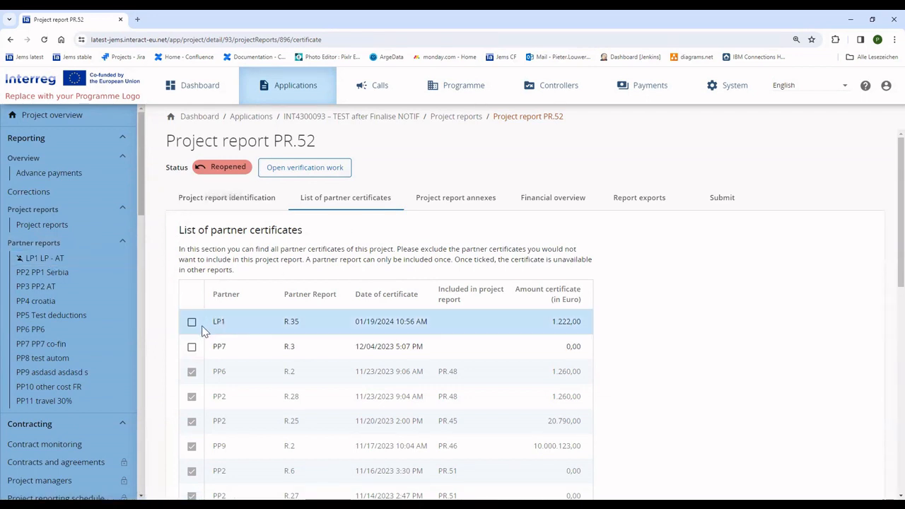
click(32, 258)
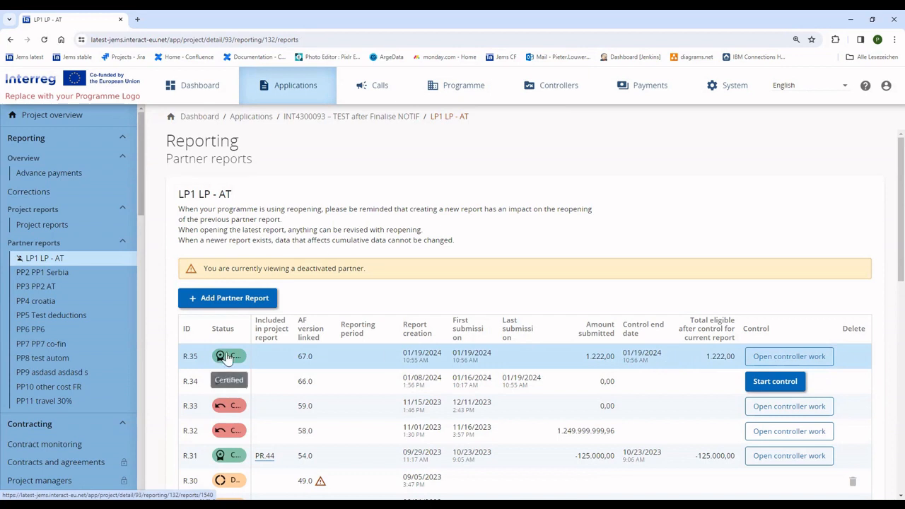
click(337, 363)
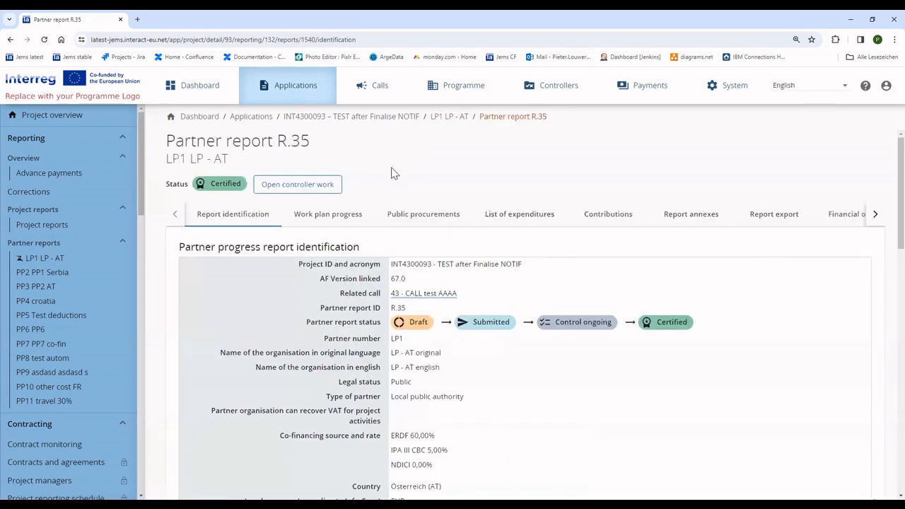
click(289, 189)
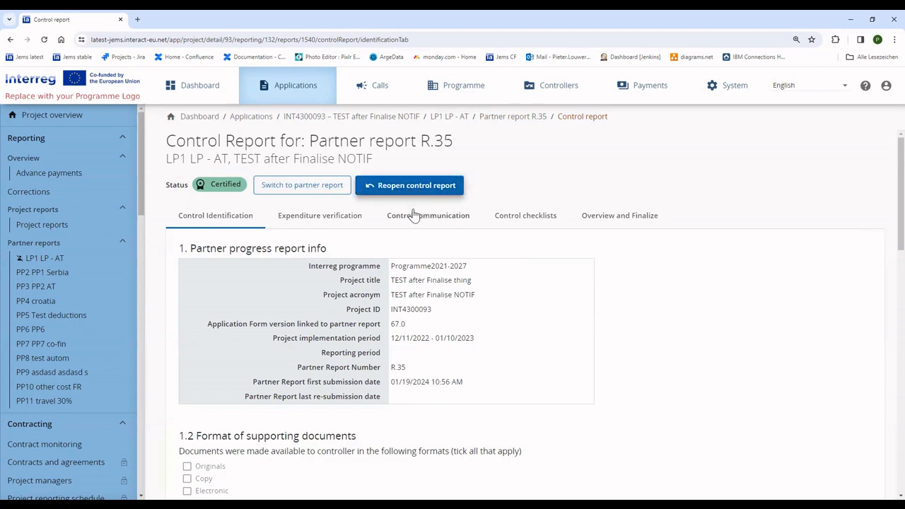
click(44, 258)
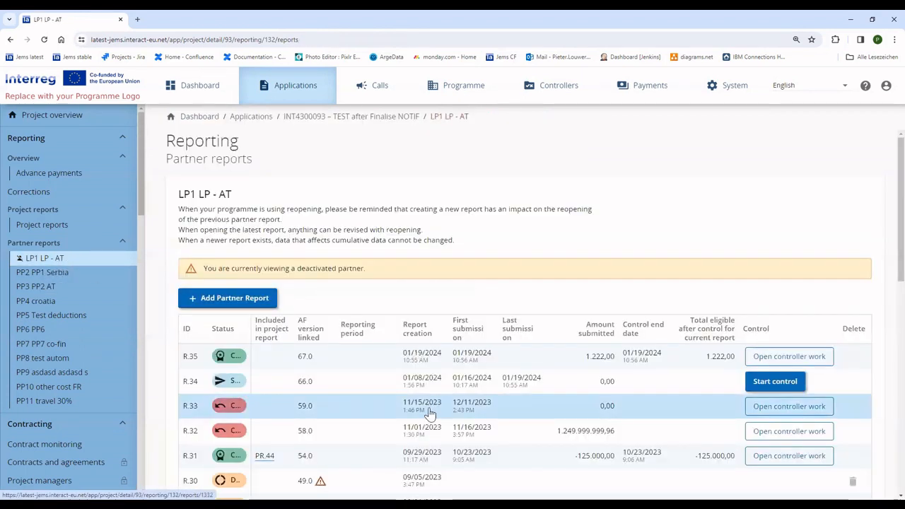
scroll(265, 418, down, 1)
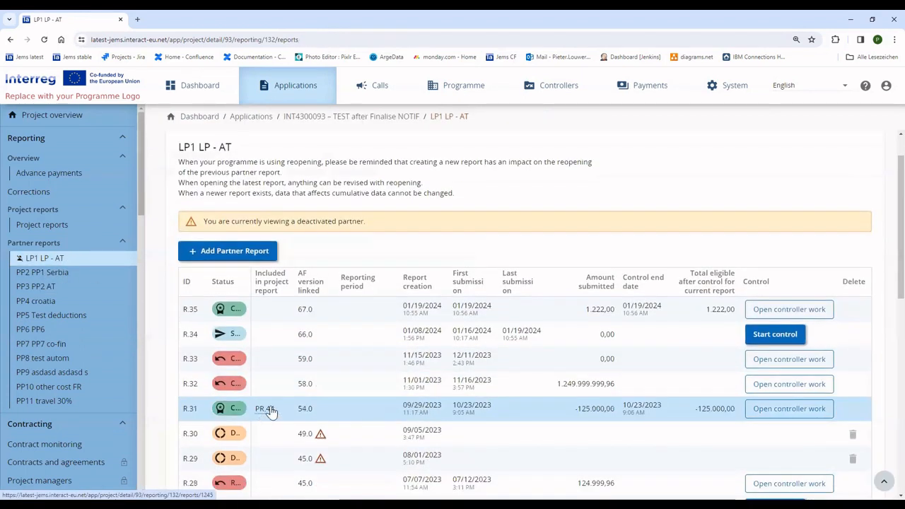
click(764, 410)
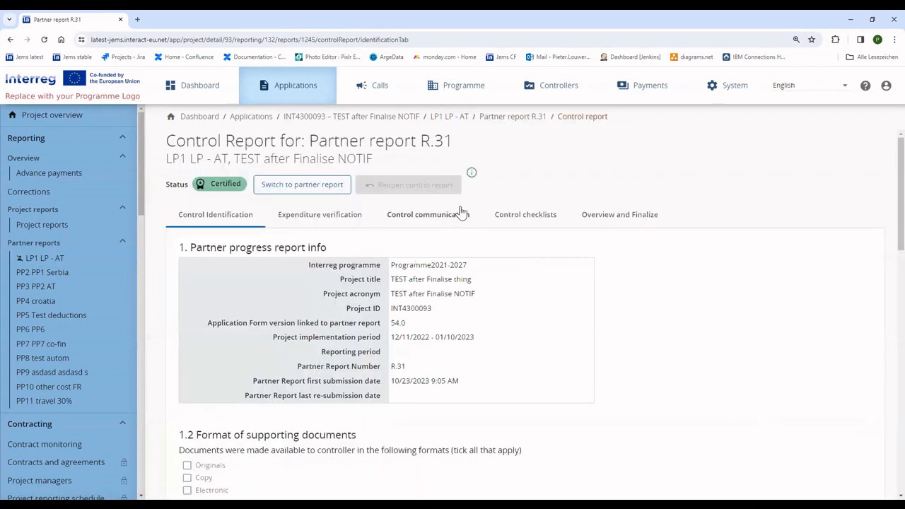
mouse_move(473, 175)
click(57, 265)
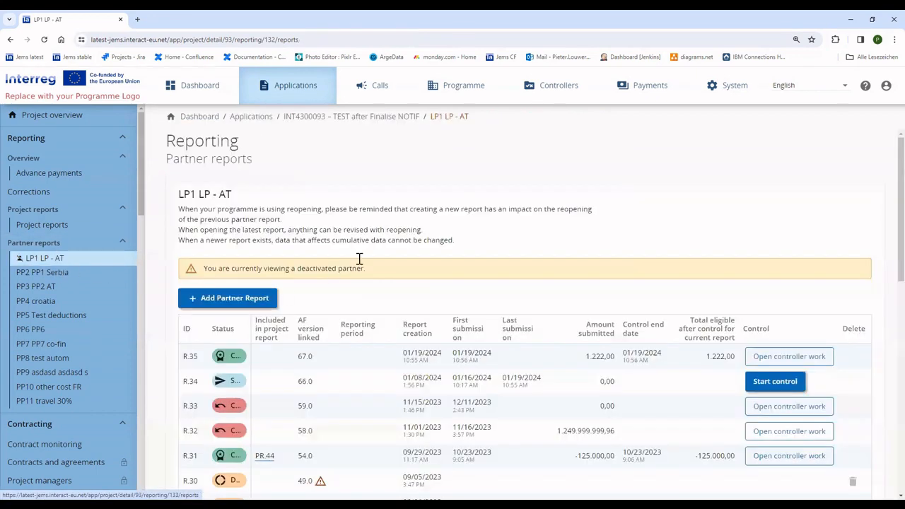
- Reopen the control work for partner report R.35 and confirm
click(778, 361)
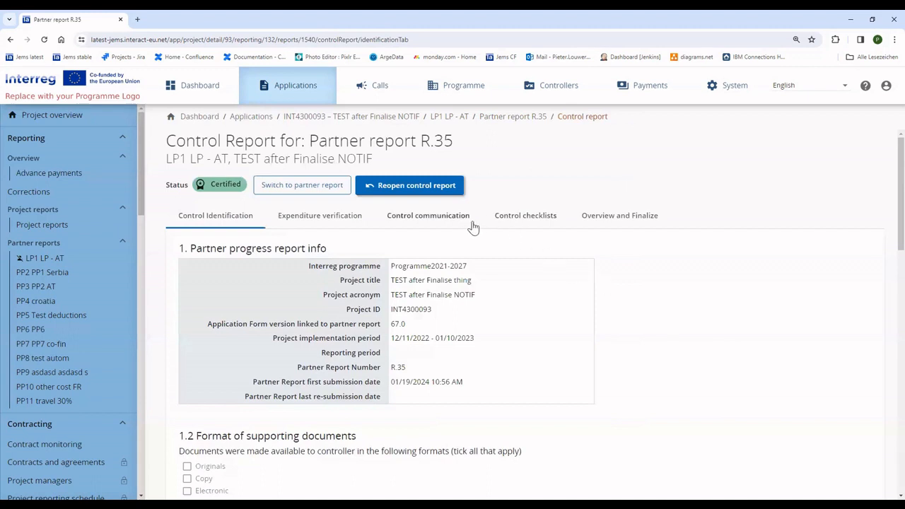
click(420, 188)
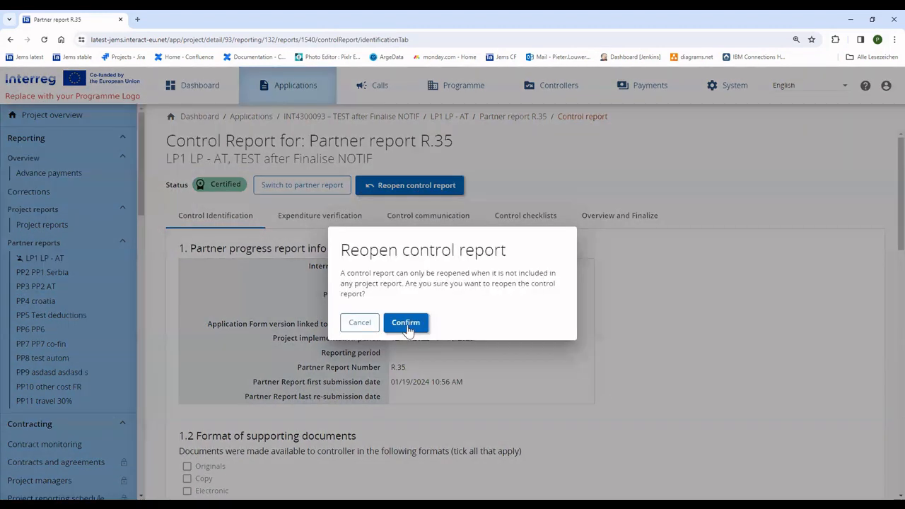
click(406, 323)
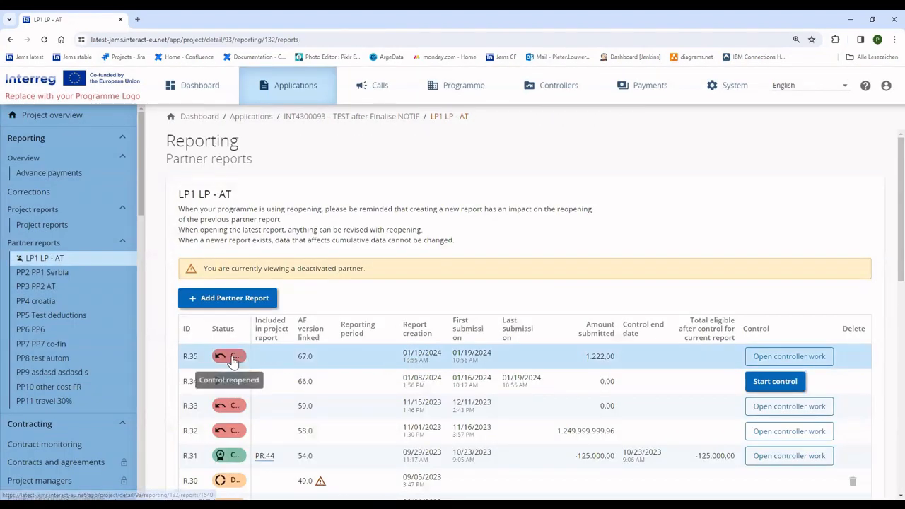
- Review R.35's control report: communication, expenditure verification, and Overview and Finalize showing 1.222,00 eligible
click(355, 361)
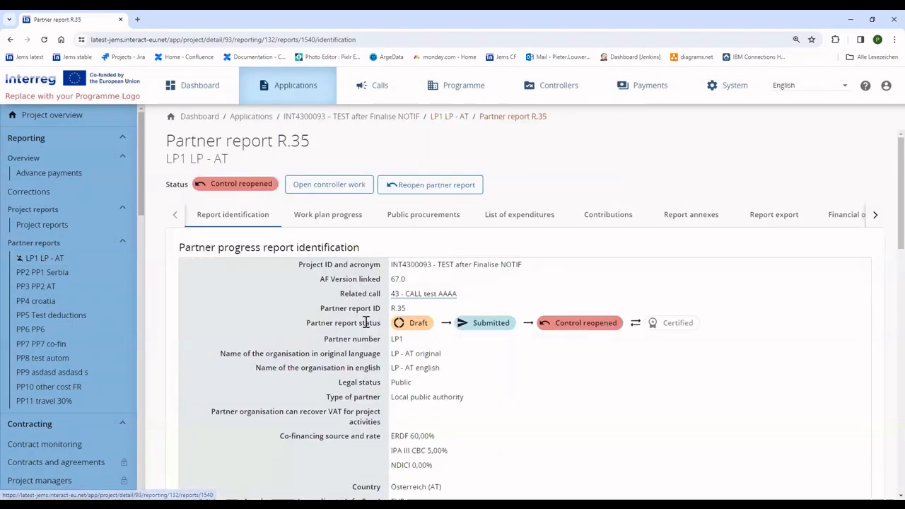
click(372, 190)
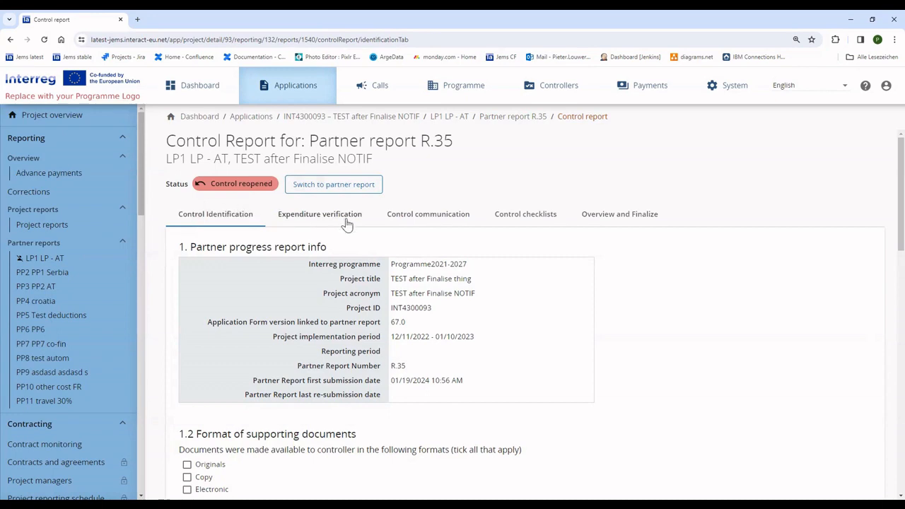
scroll(273, 384, down, 6)
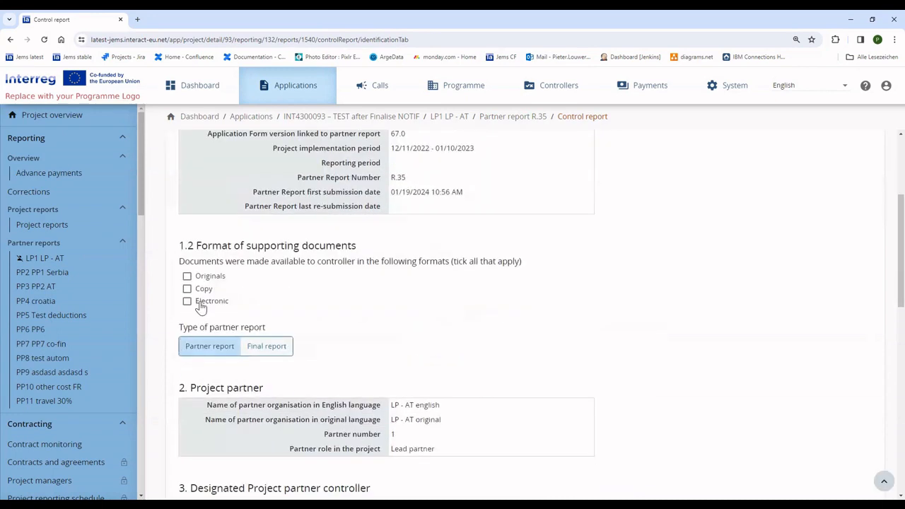
scroll(230, 324, up, 6)
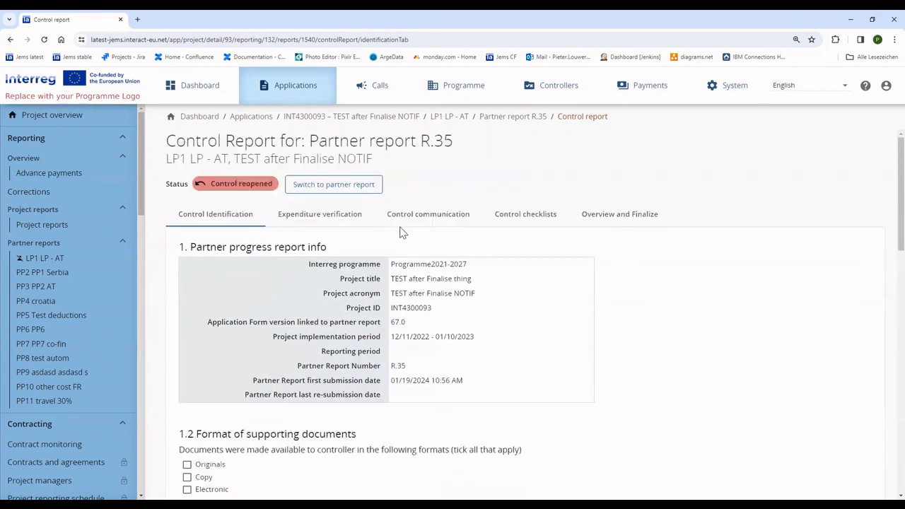
click(428, 214)
click(333, 220)
drag(358, 372, 817, 375)
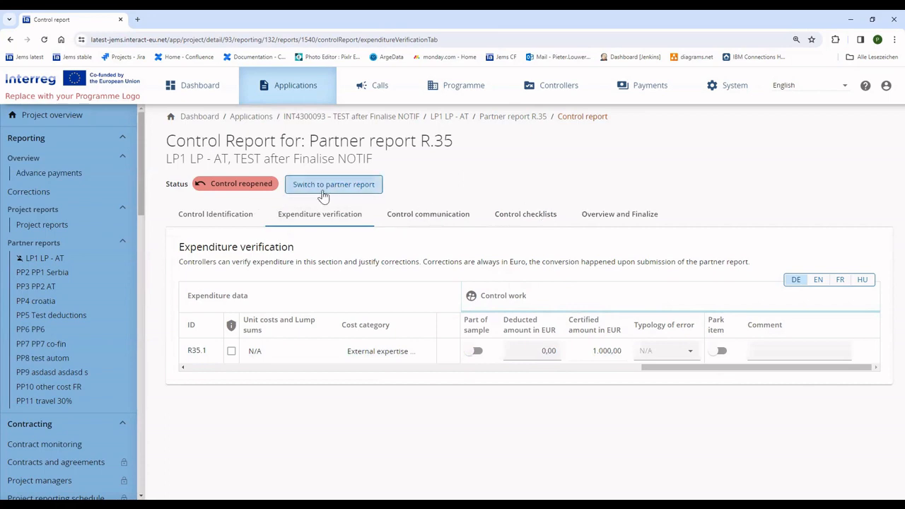
click(599, 222)
scroll(465, 340, down, 10)
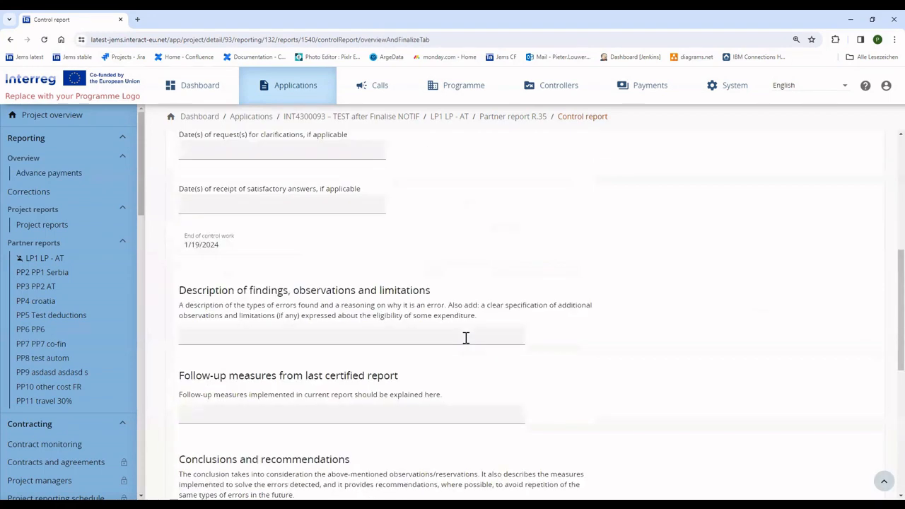
scroll(465, 342, down, 2)
scroll(459, 346, up, 2)
scroll(396, 346, down, 2)
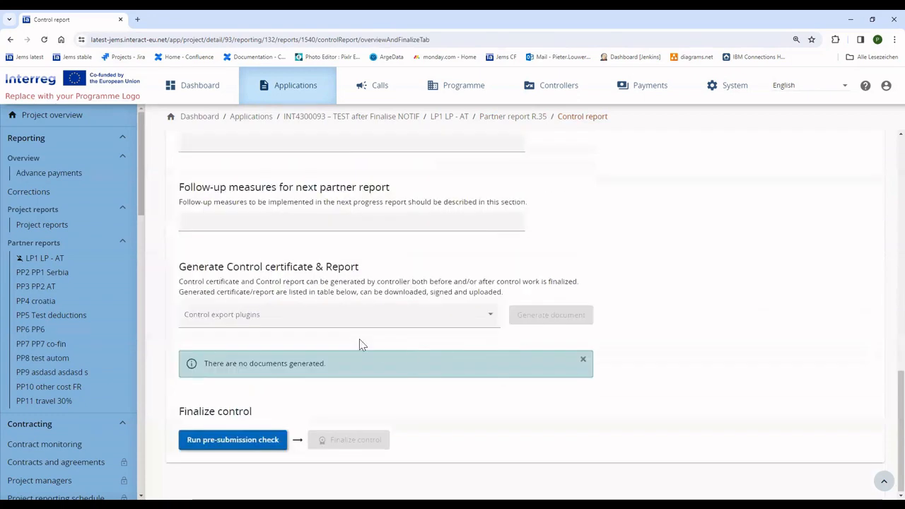
scroll(443, 276, up, 15)
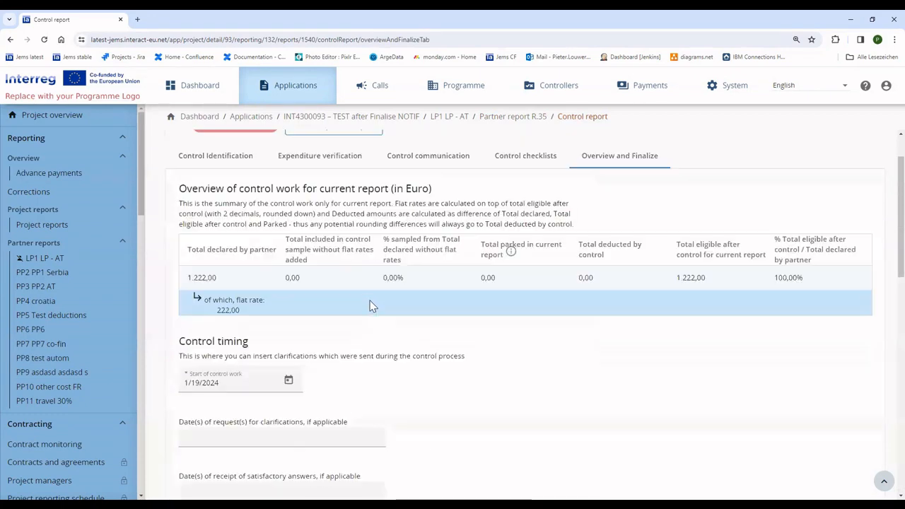
- Switch to partner report R.35, reopen it and confirm
click(334, 185)
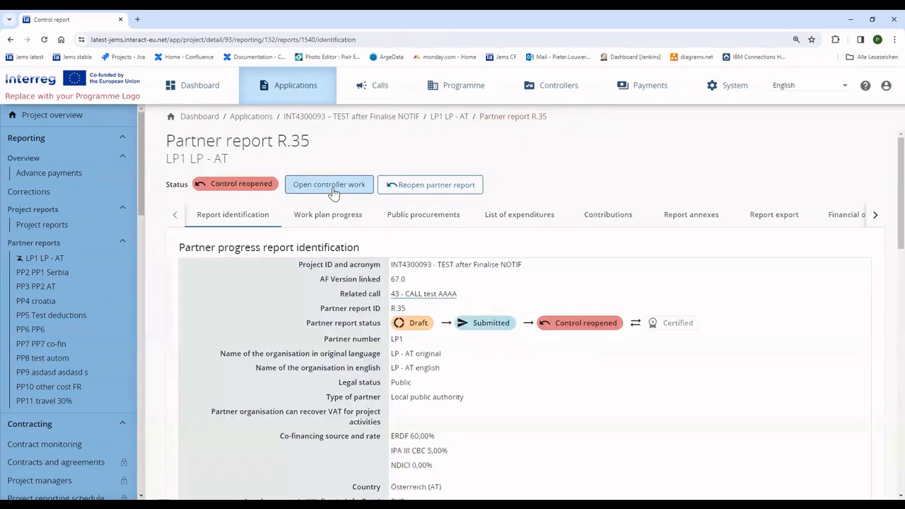
click(422, 189)
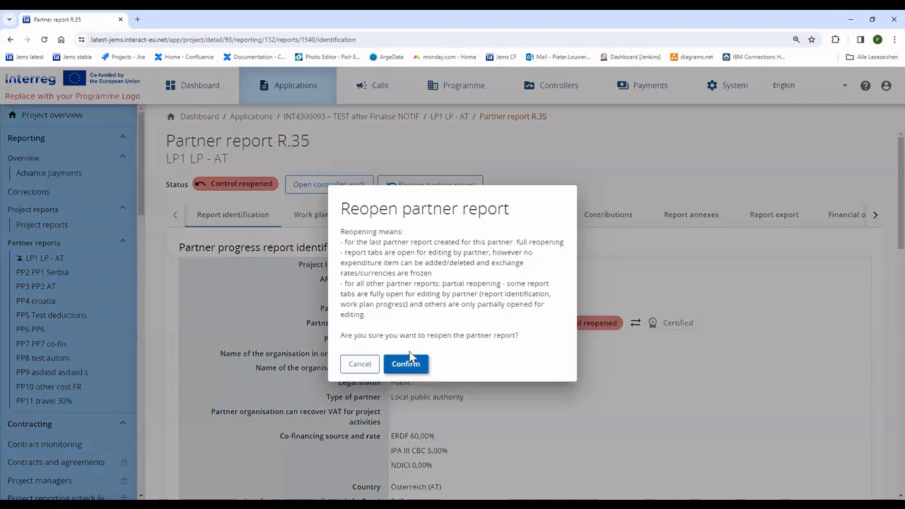
click(409, 365)
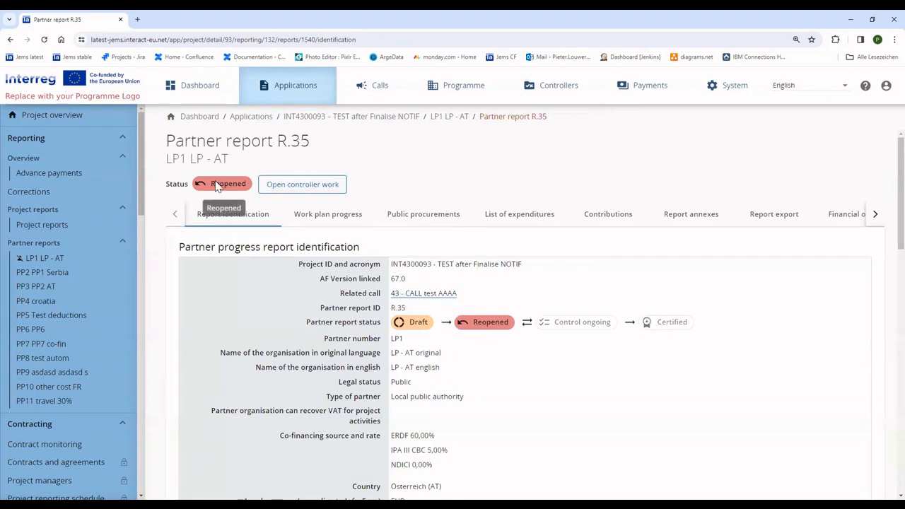
- Save 'Lets add this' as activity A 1.2's progress, then view the List of expenditures
click(356, 221)
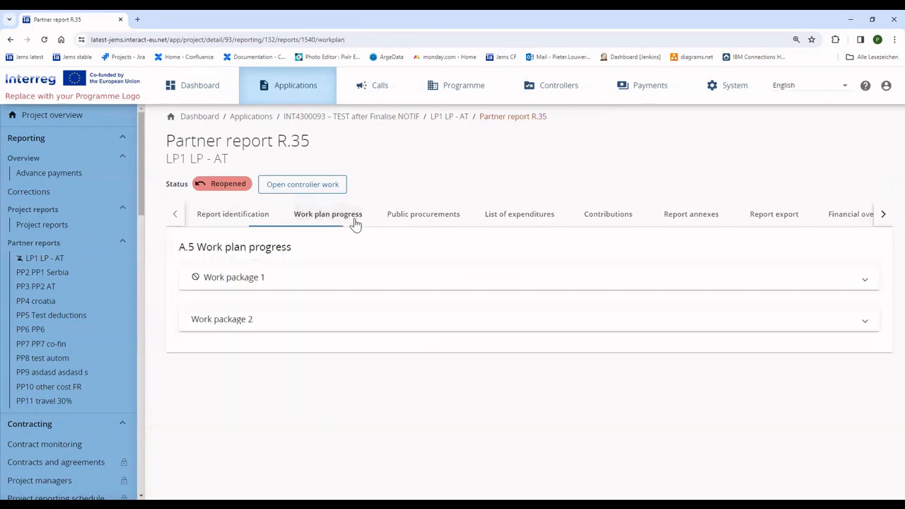
click(368, 283)
scroll(369, 287, down, 3)
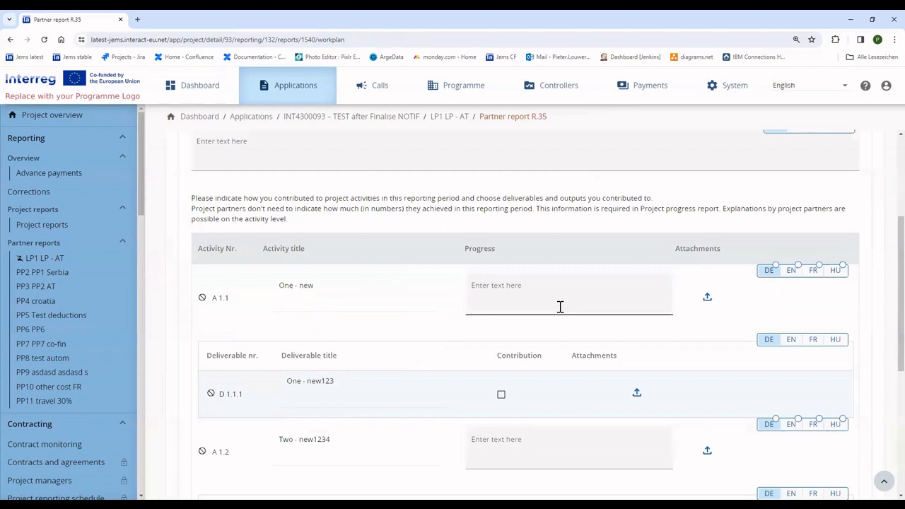
scroll(564, 305, down, 3)
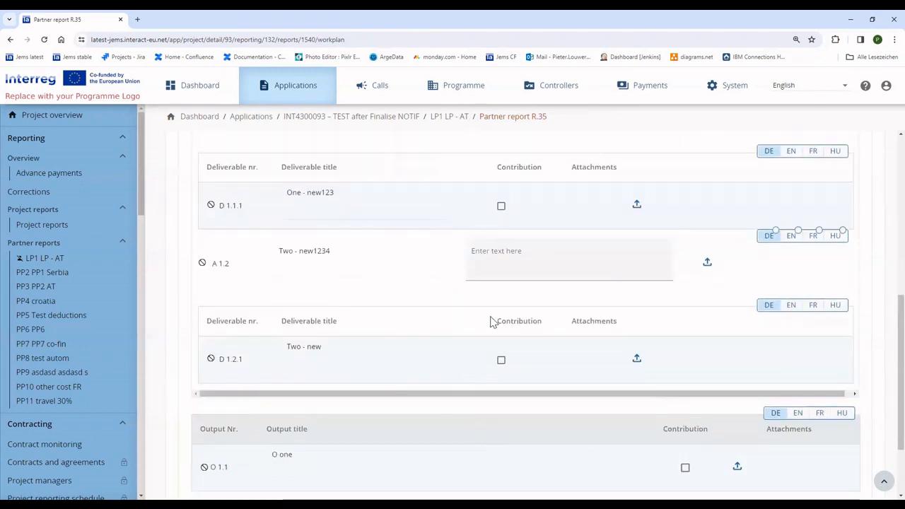
click(513, 260)
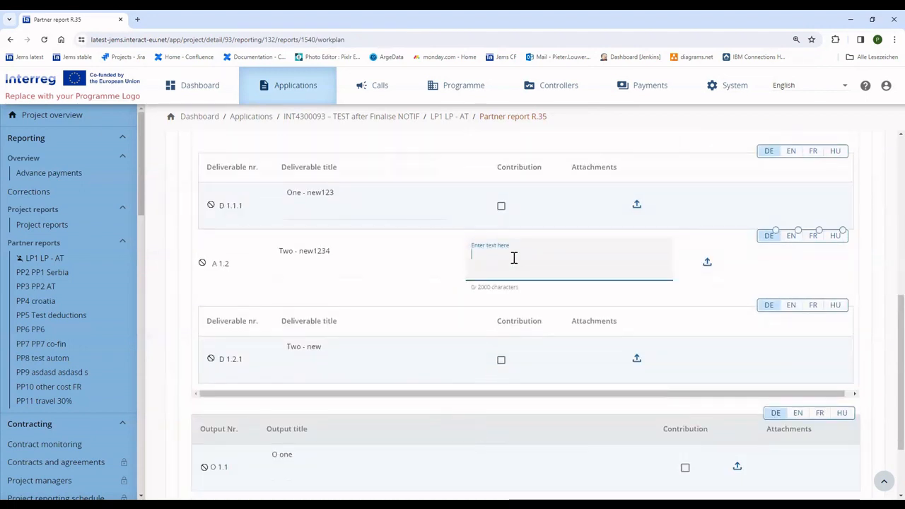
text(Lets add )
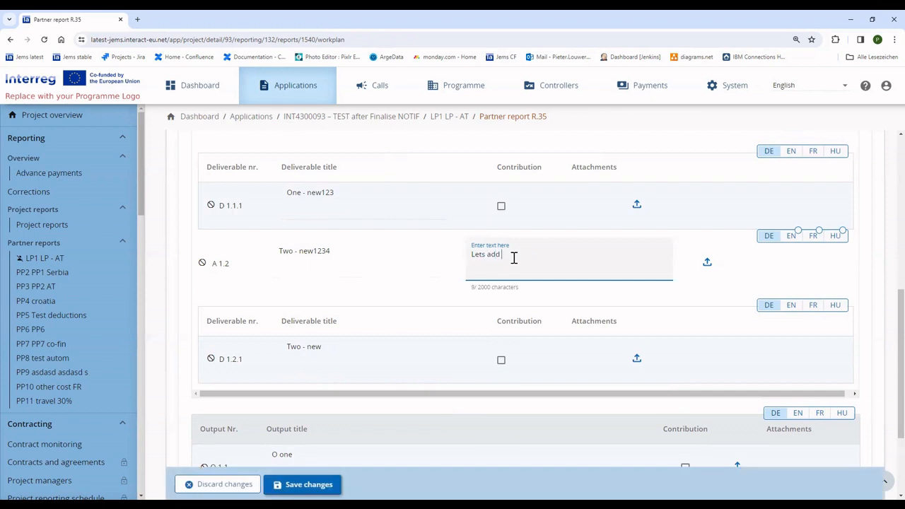
text(this description)
click(301, 485)
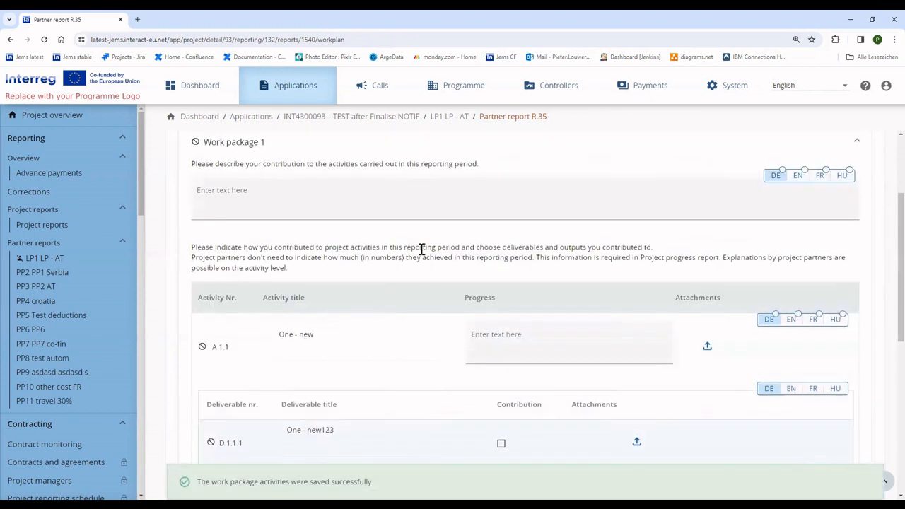
click(515, 225)
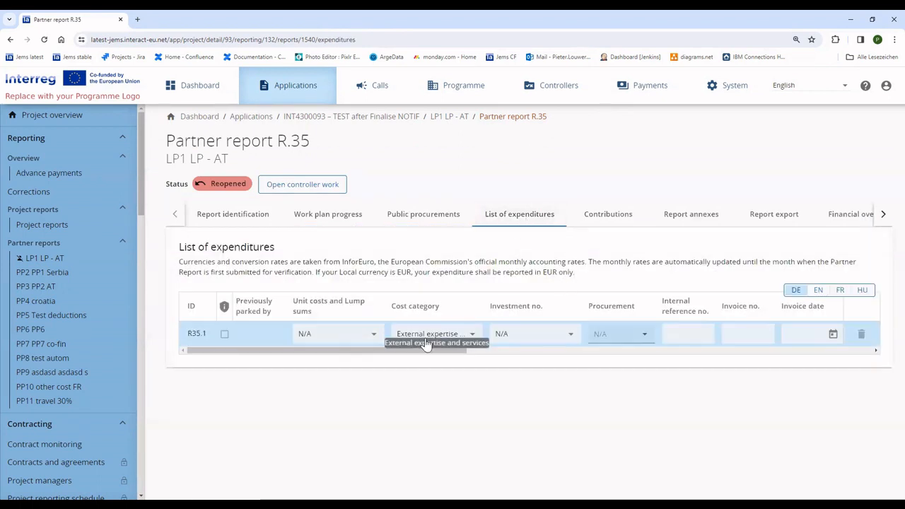
- Give expenditure R35.1 the 'non fast track - Period 1' lump sum (7.000,00 EUR), save, and go to Submit
drag(424, 353, 273, 345)
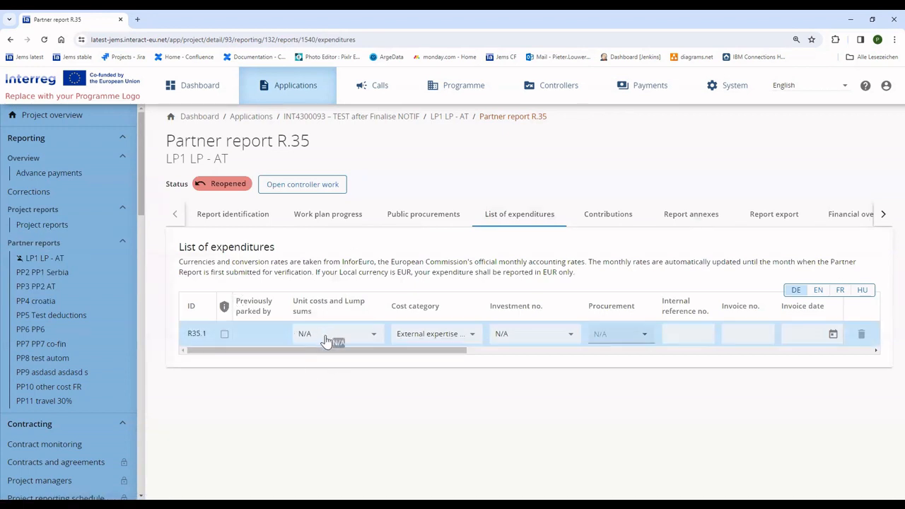
drag(339, 354, 279, 354)
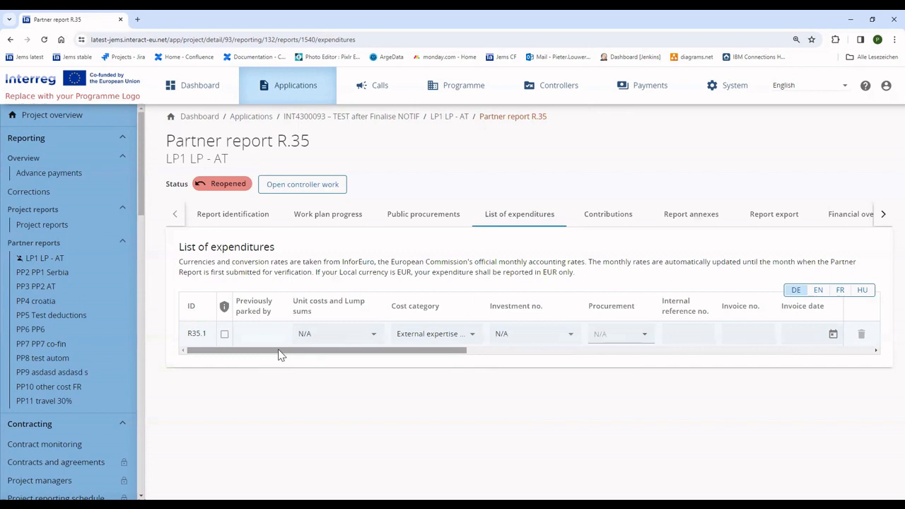
click(347, 335)
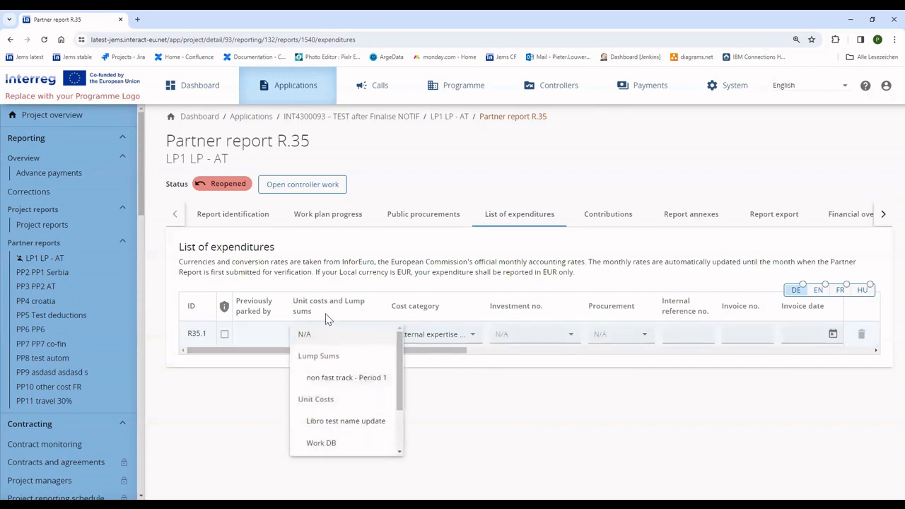
click(432, 352)
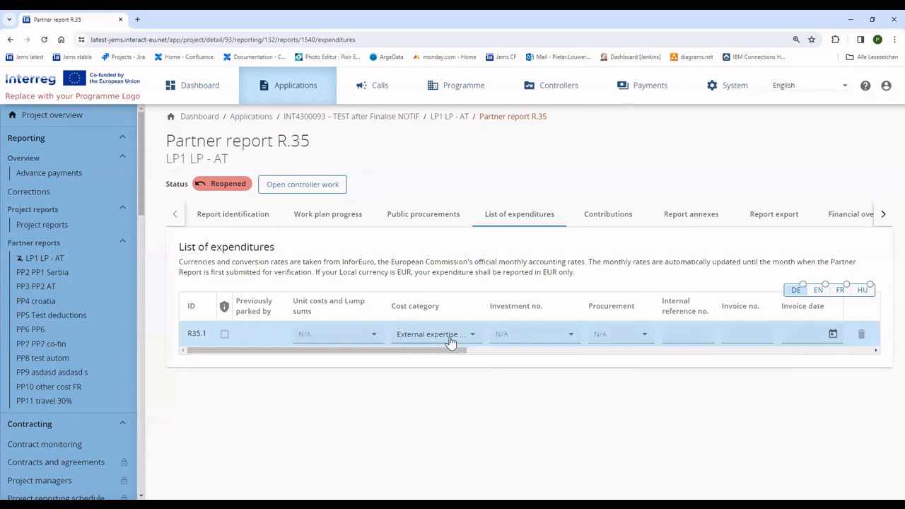
click(347, 339)
click(344, 378)
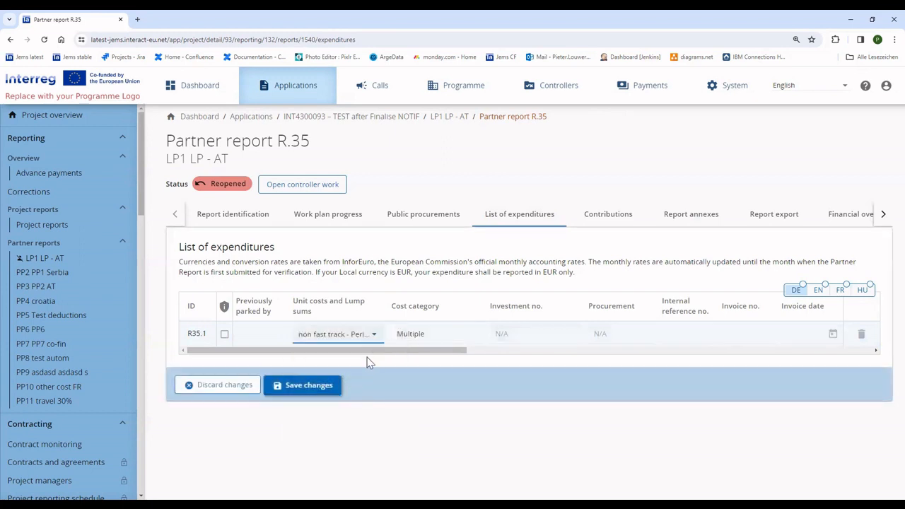
click(361, 343)
click(474, 356)
scroll(472, 357, right, 10)
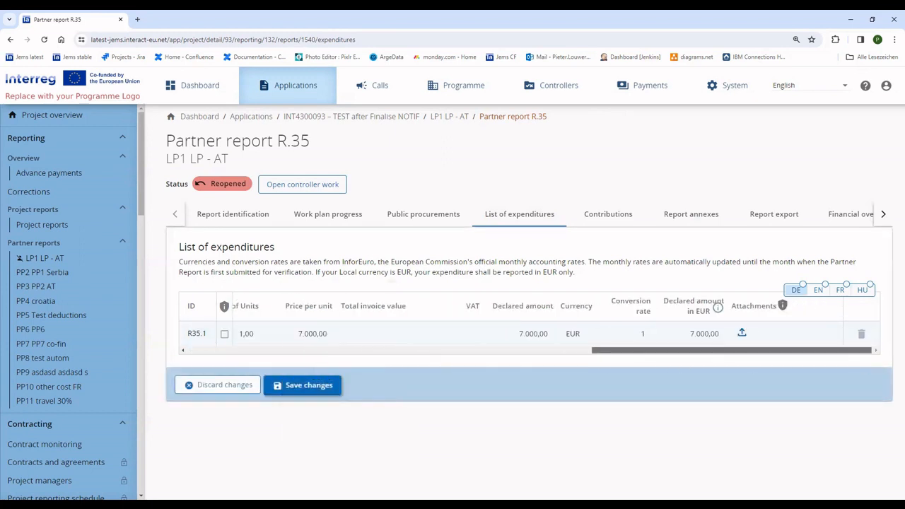
click(331, 385)
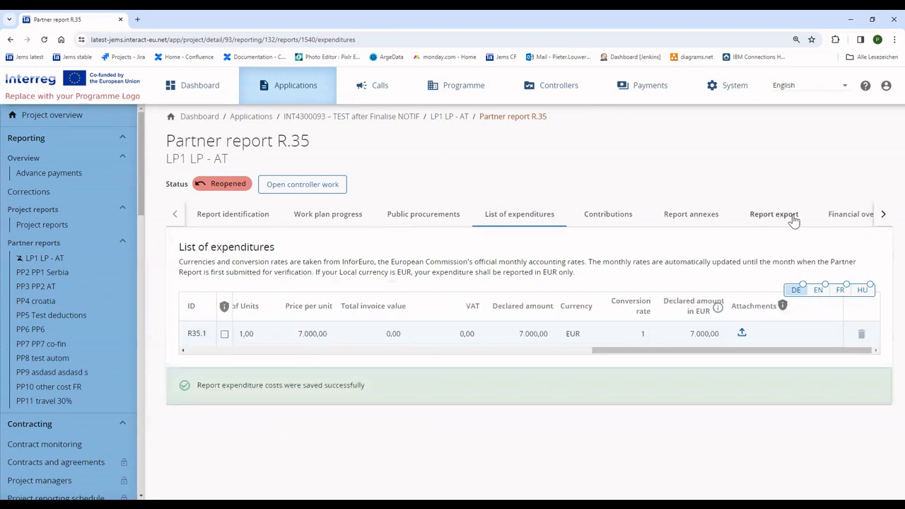
click(884, 213)
- Run the pre-submission check and resubmit partner report R.35, confirming the submission
click(832, 213)
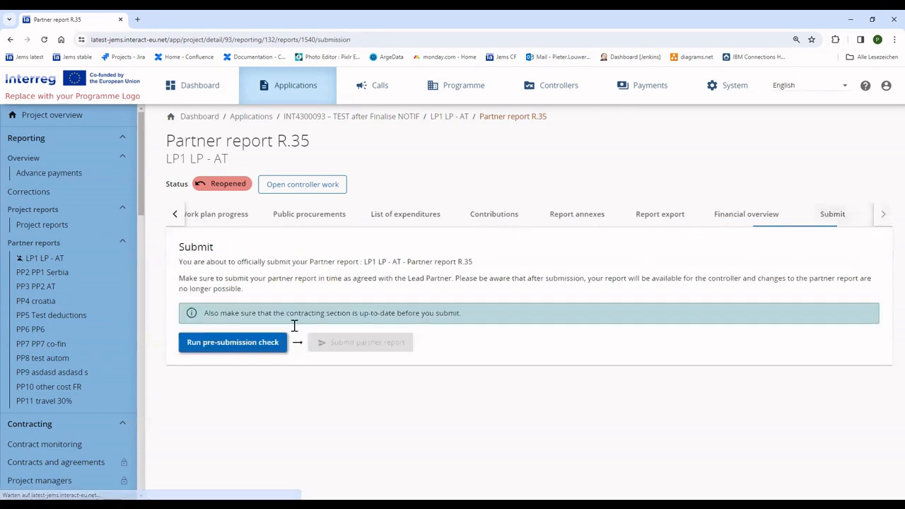
click(241, 345)
click(333, 342)
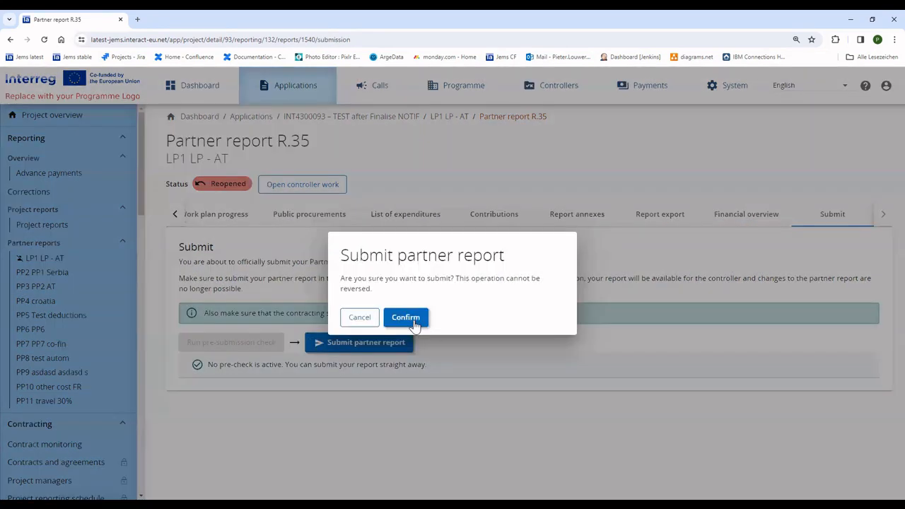
click(415, 322)
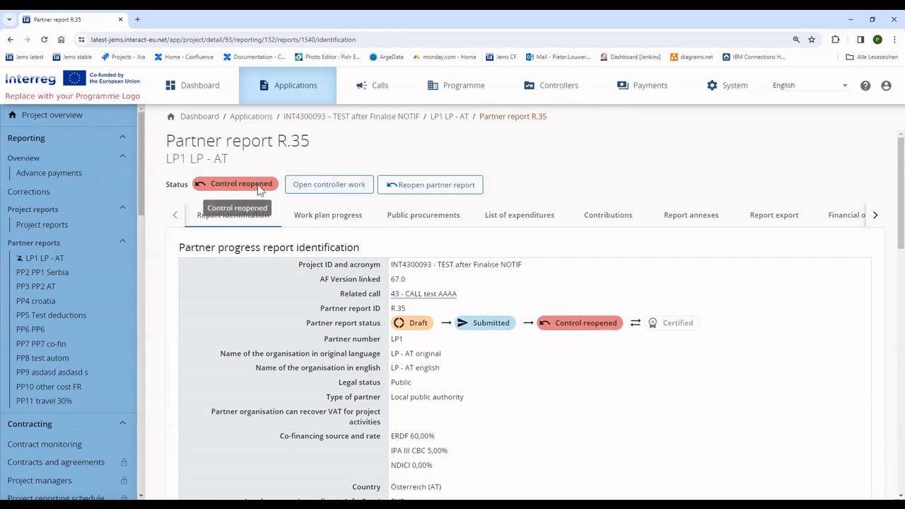
- In control's expenditure verification, enter 60 and set R35.1's error type to Expenditure incurred after the eligibility period
click(324, 185)
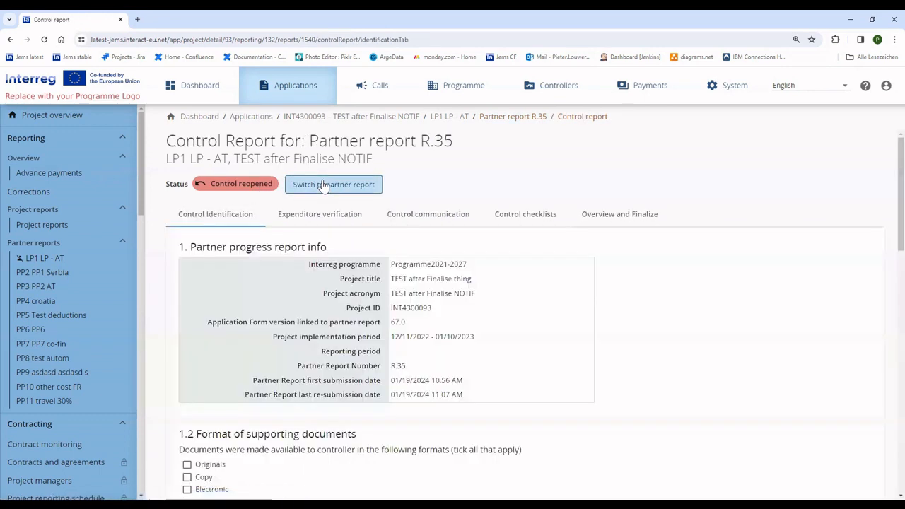
click(339, 218)
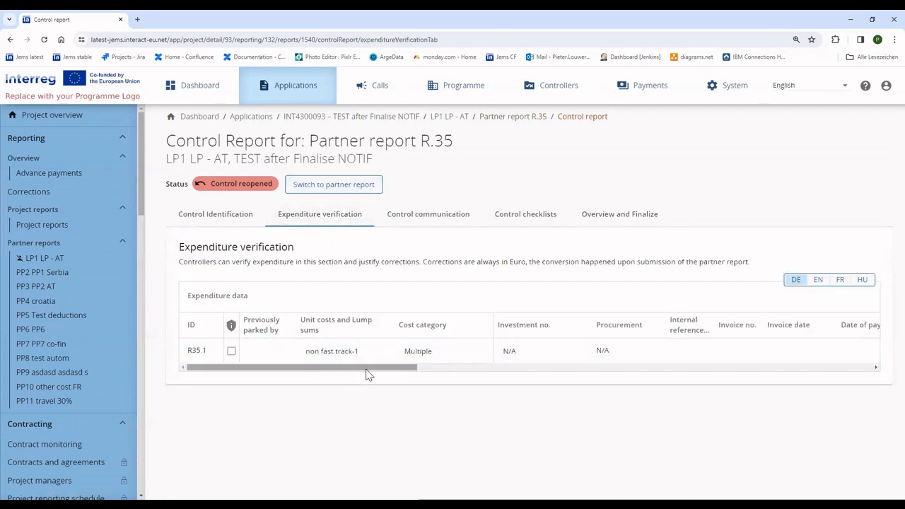
drag(367, 368, 823, 373)
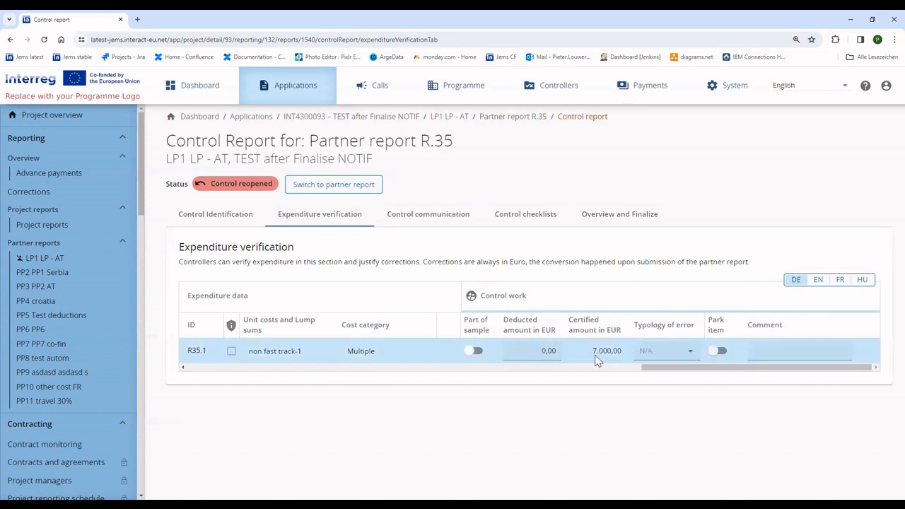
text(60)
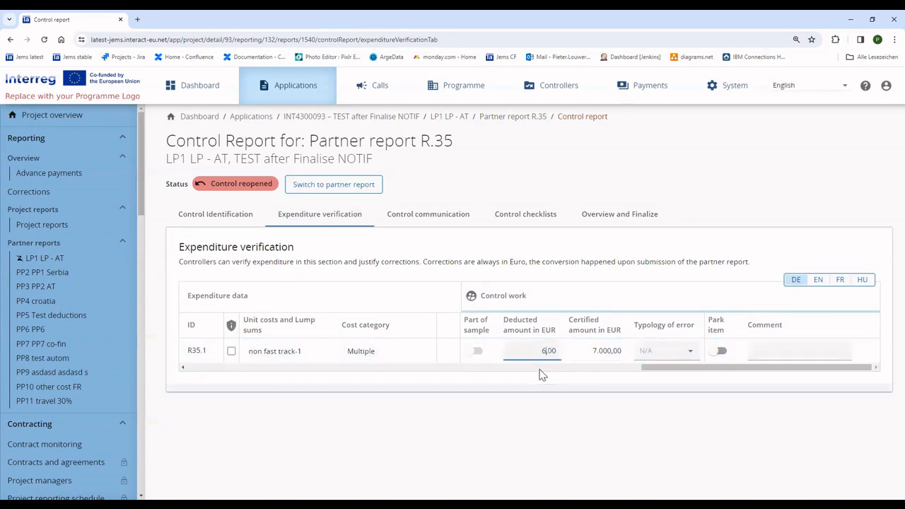
click(669, 356)
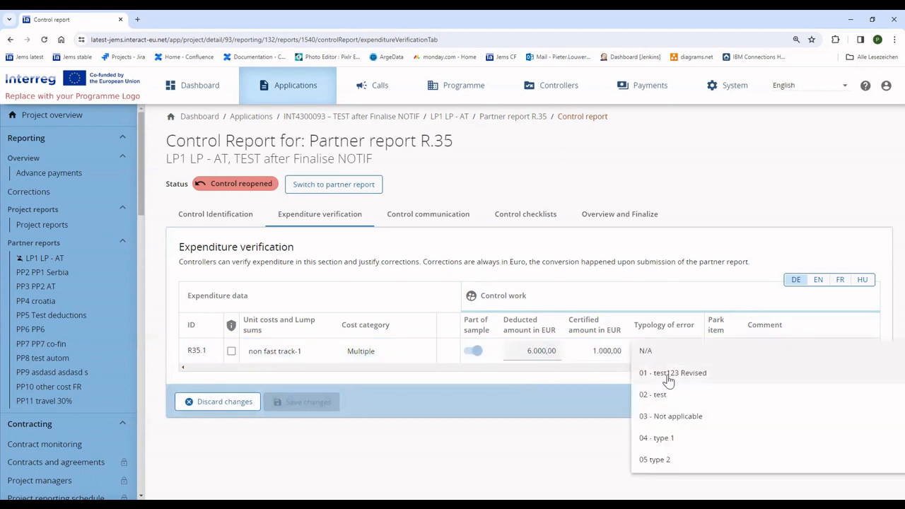
click(667, 376)
click(672, 357)
scroll(675, 399, down, 3)
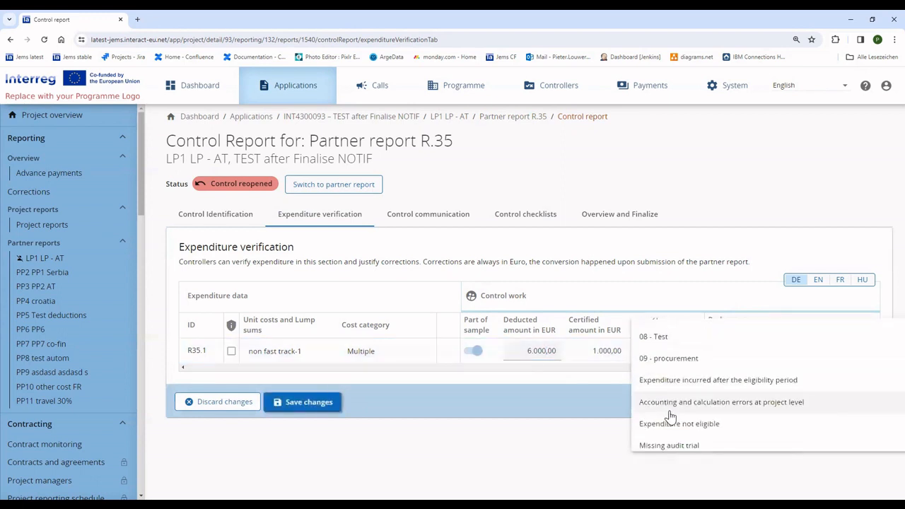
click(688, 382)
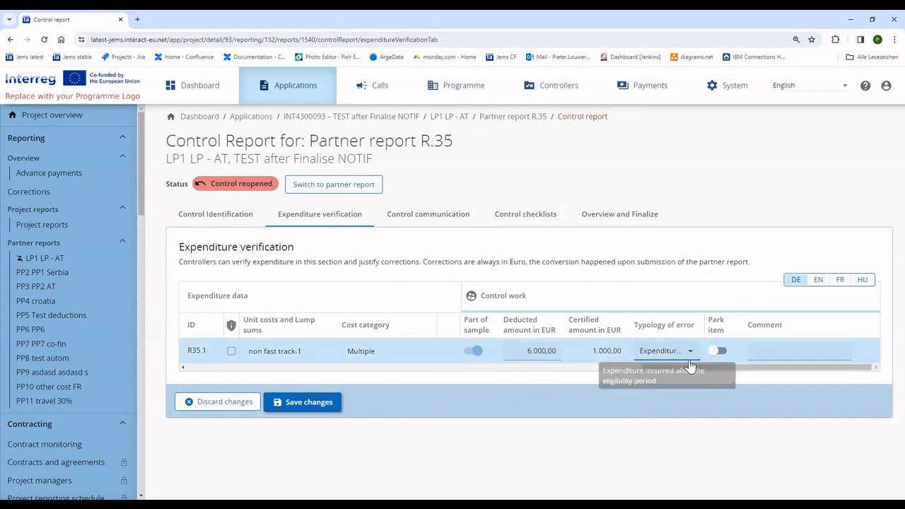
click(330, 402)
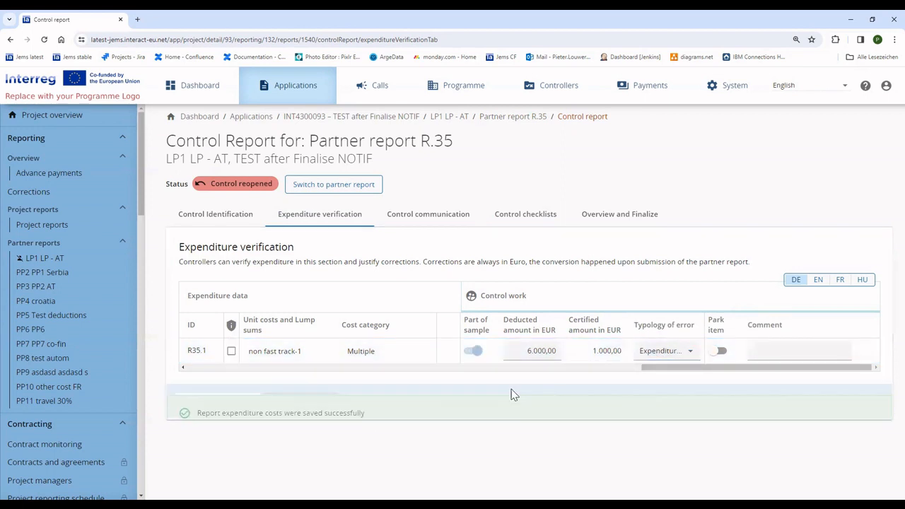
- Run the pre-check and finalise the control of report R.35, confirming it
click(620, 217)
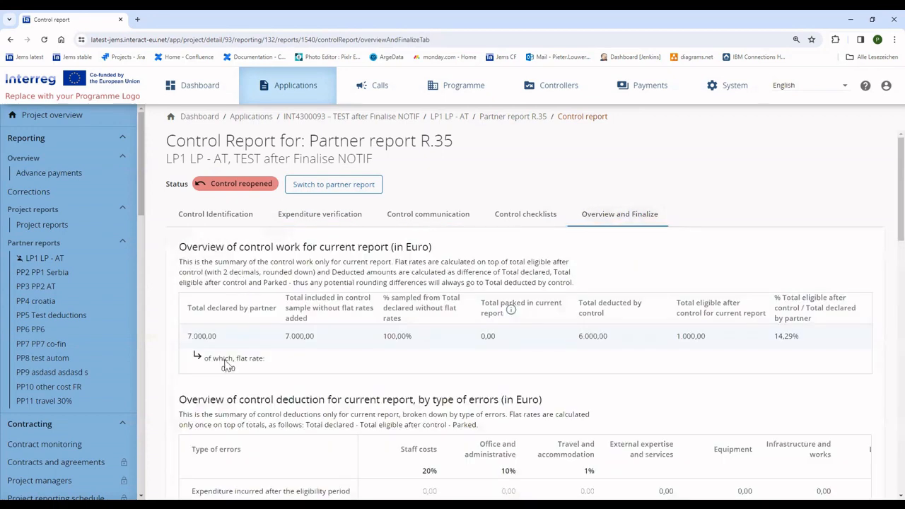
scroll(281, 389, down, 15)
click(241, 439)
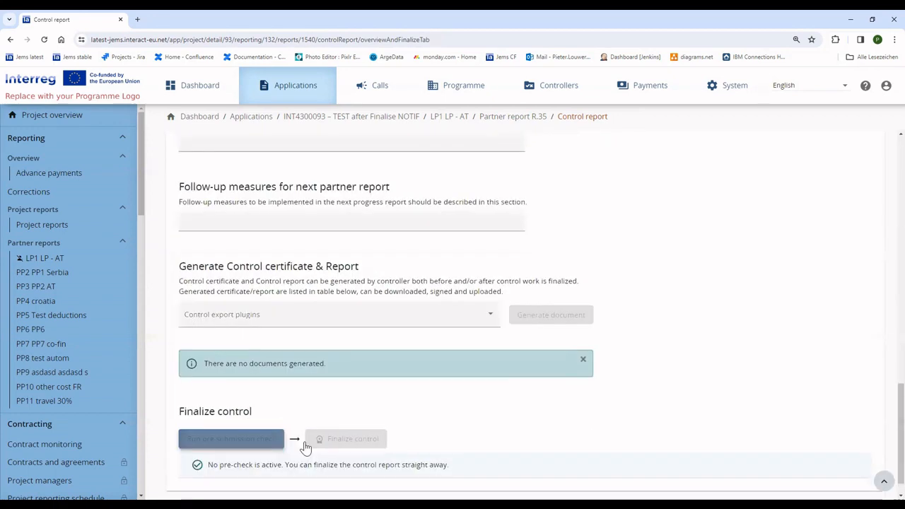
click(375, 439)
click(405, 322)
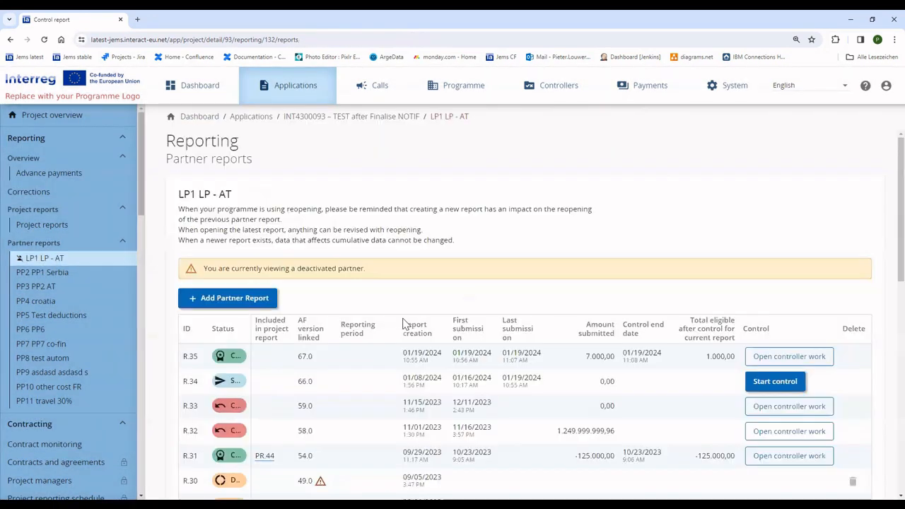
- Include LP1's R.35 certificate in project report PR.52's partner certificates
click(56, 224)
click(302, 336)
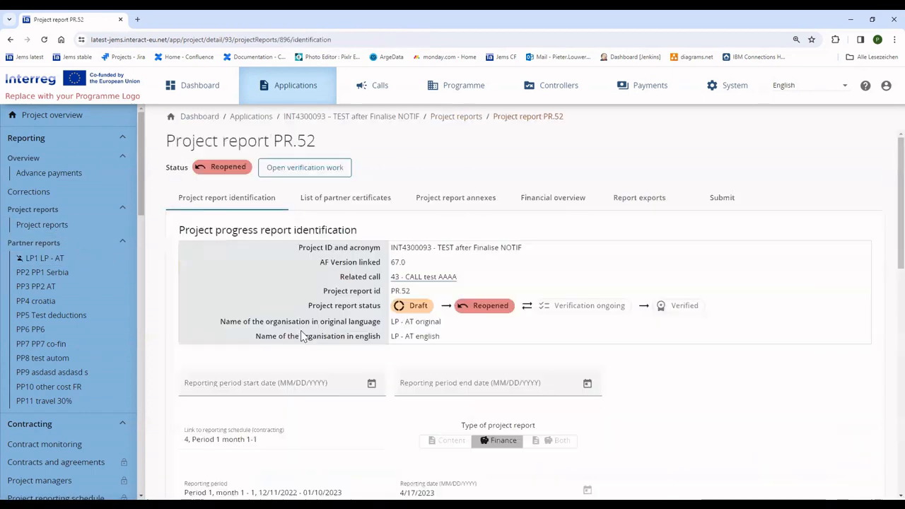
click(363, 205)
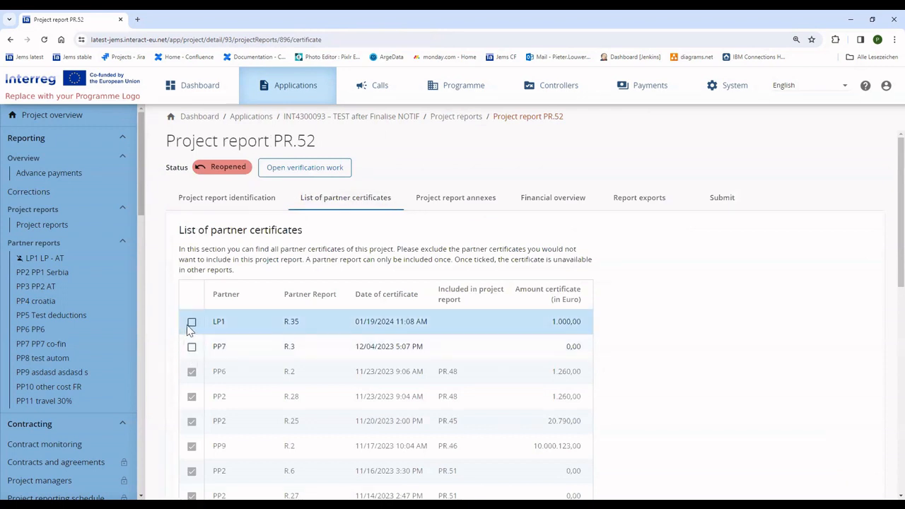
drag(531, 297, 597, 319)
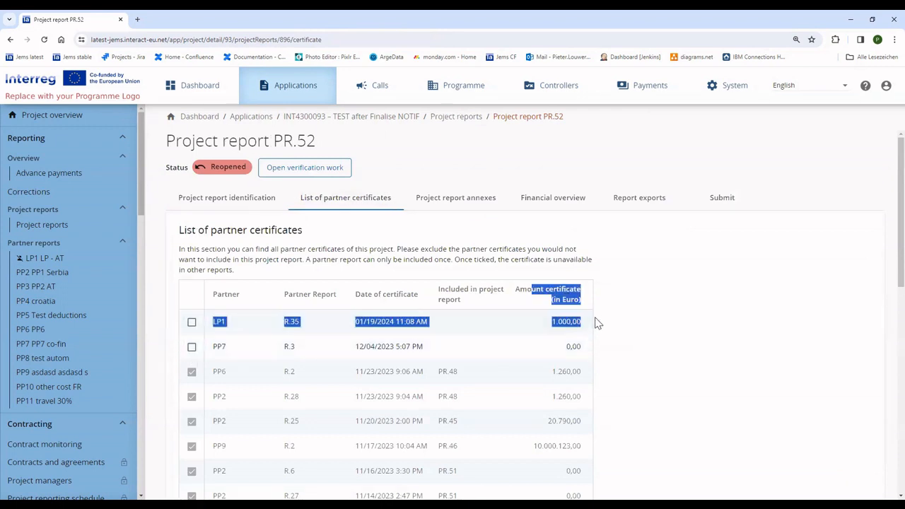
click(400, 322)
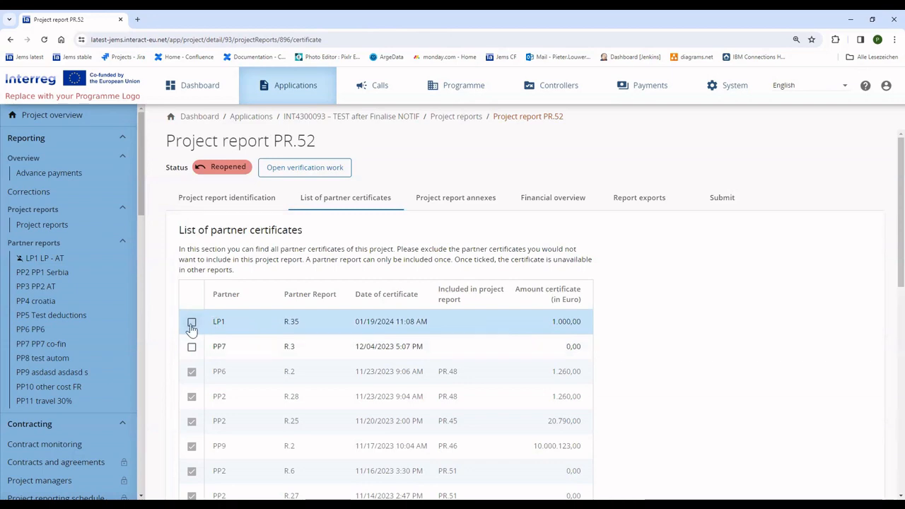
click(191, 323)
click(409, 328)
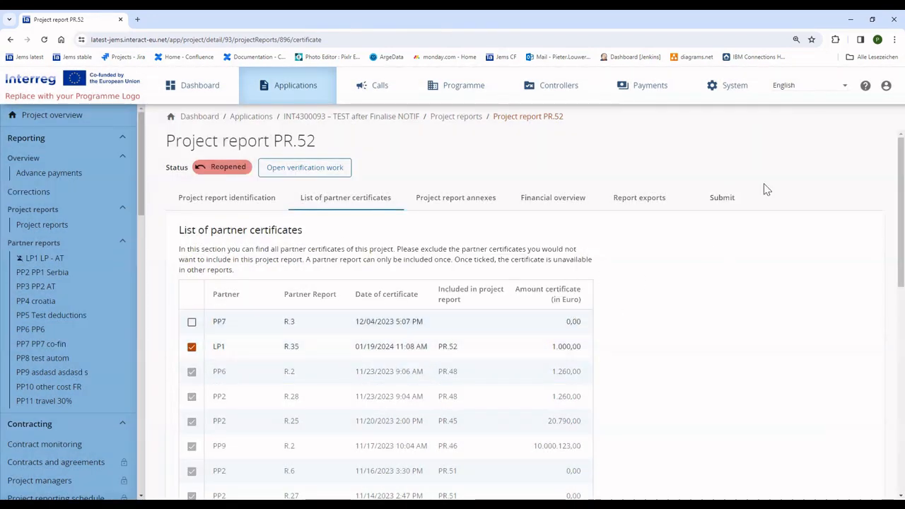
- Upload the Payment application to EC file as an annex of PR.52
click(729, 201)
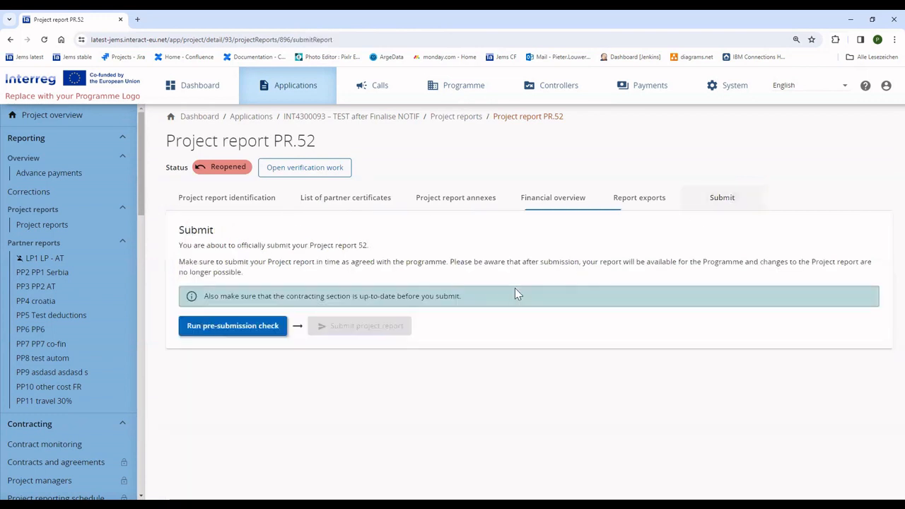
click(461, 205)
click(333, 299)
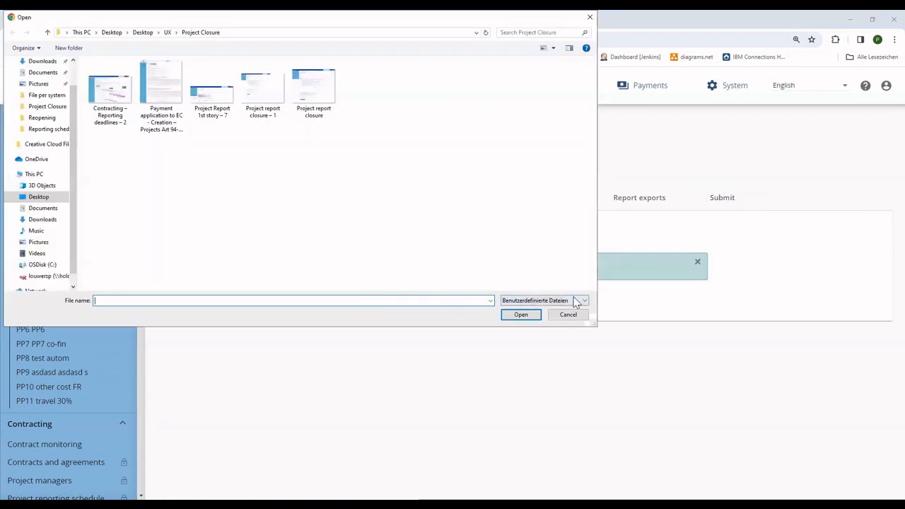
click(161, 107)
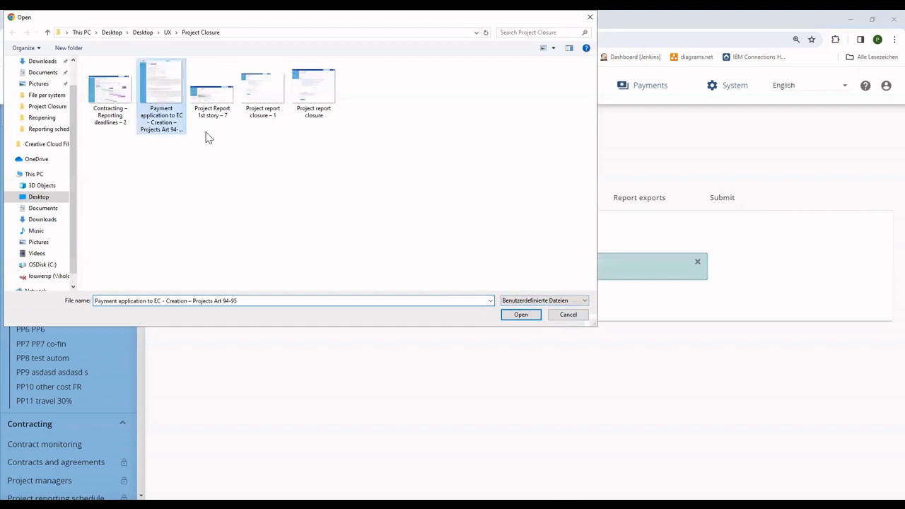
click(524, 316)
- Run the pre-submission check and resubmit project report PR.52, confirming it
click(713, 204)
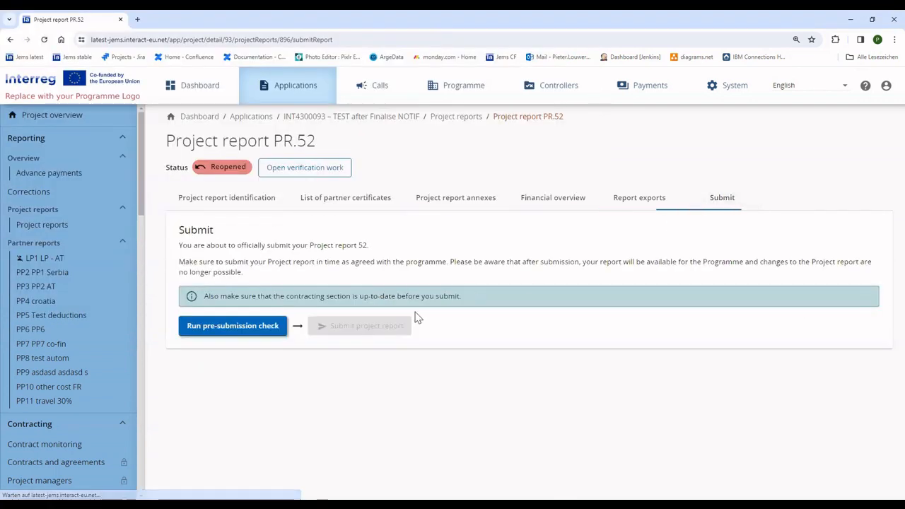
click(253, 328)
click(353, 327)
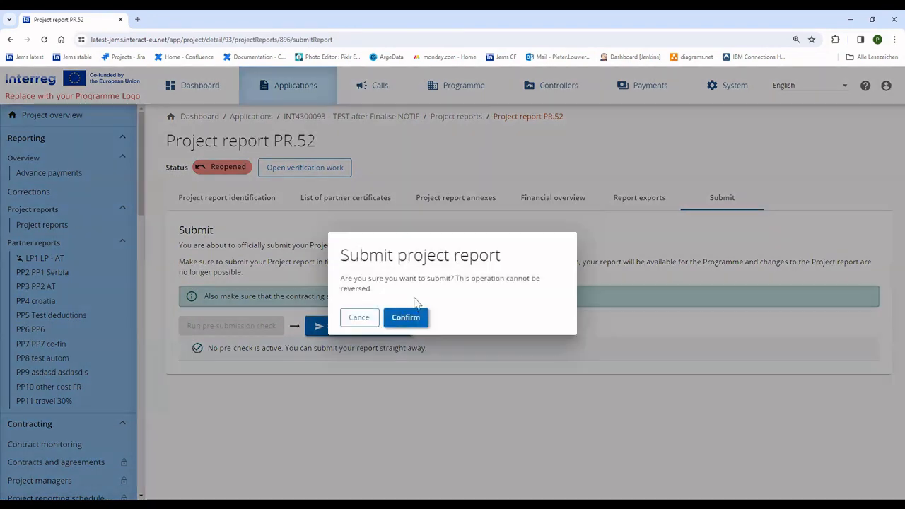
click(414, 315)
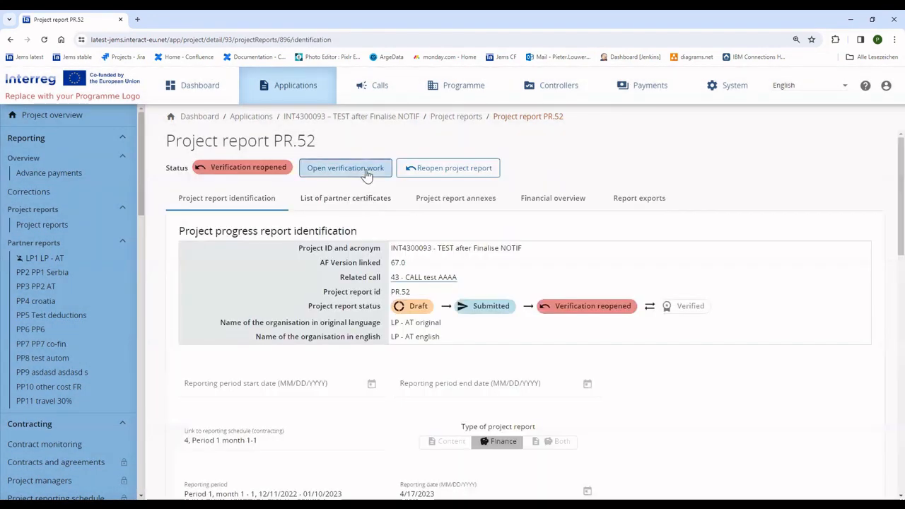
- Deduct 500 JS from cost item R35.1 with error typology HIT 1.6 and save
click(367, 173)
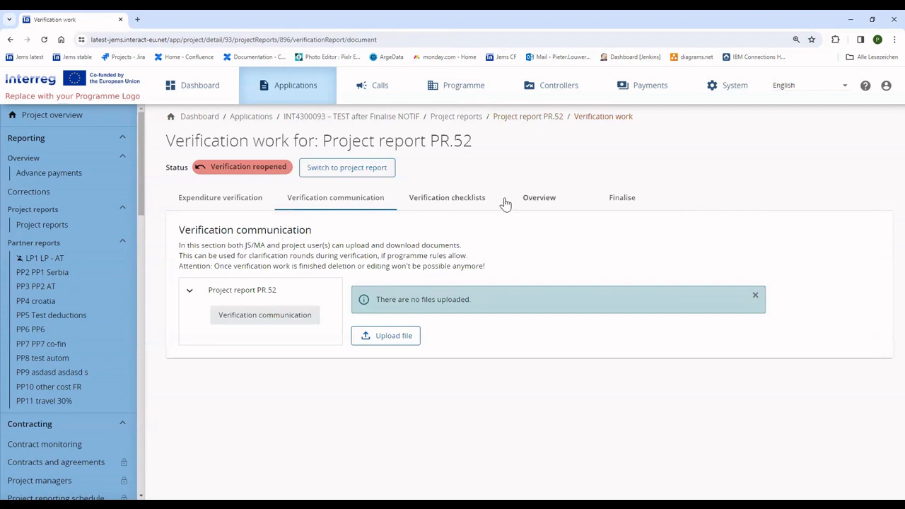
click(251, 205)
scroll(350, 319, down, 3)
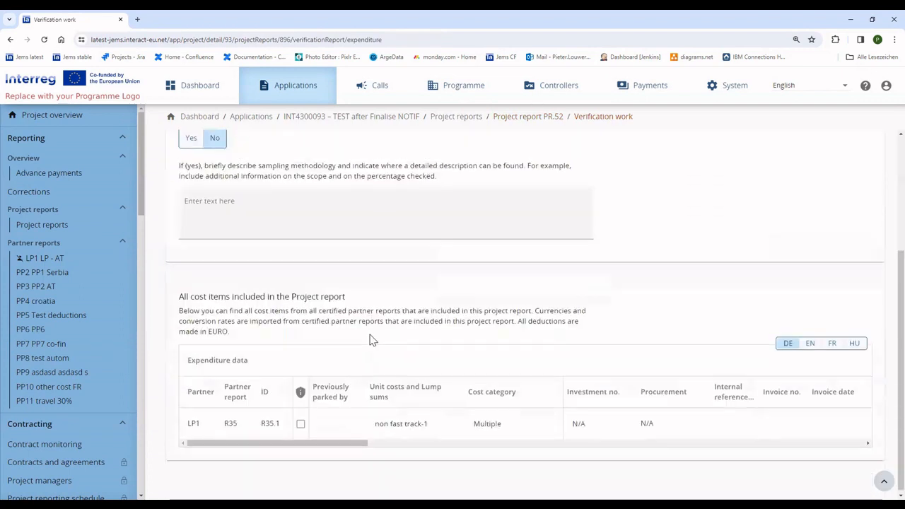
drag(176, 427, 787, 432)
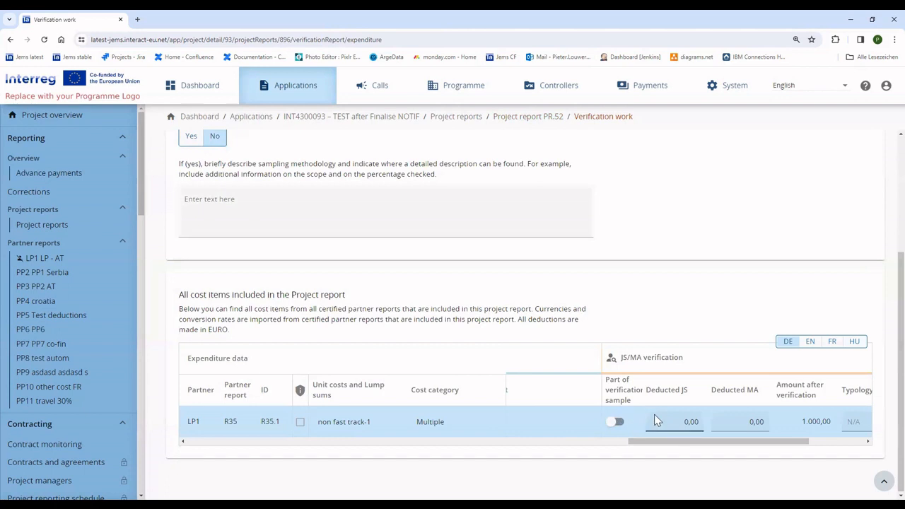
click(676, 422)
text(500)
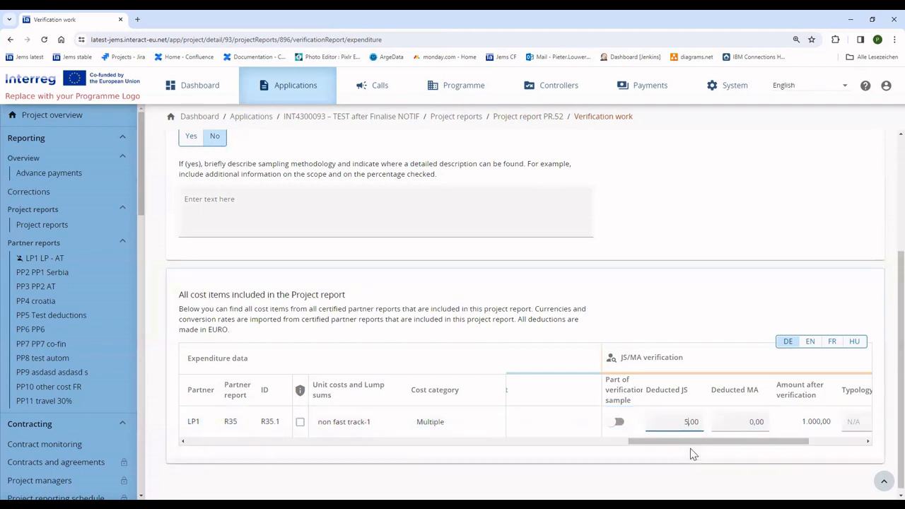
scroll(693, 445, right, 3)
click(663, 425)
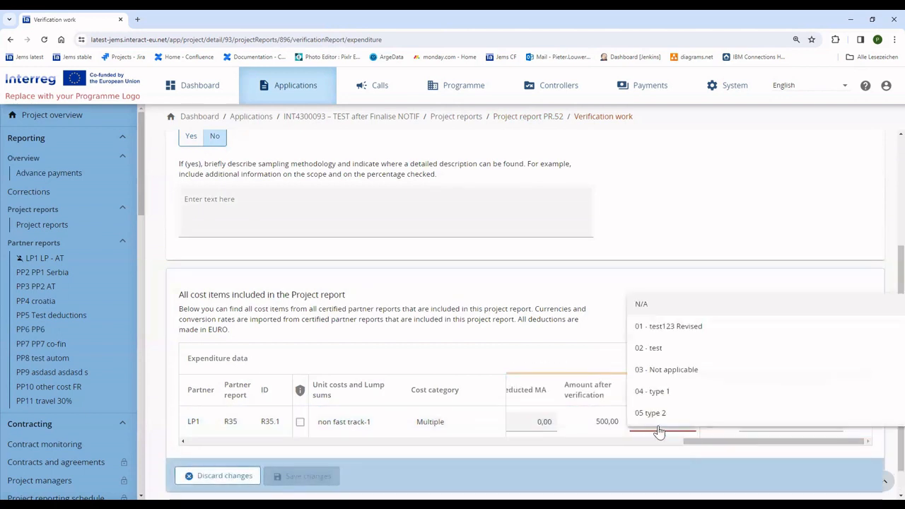
scroll(667, 402, down, 5)
click(698, 331)
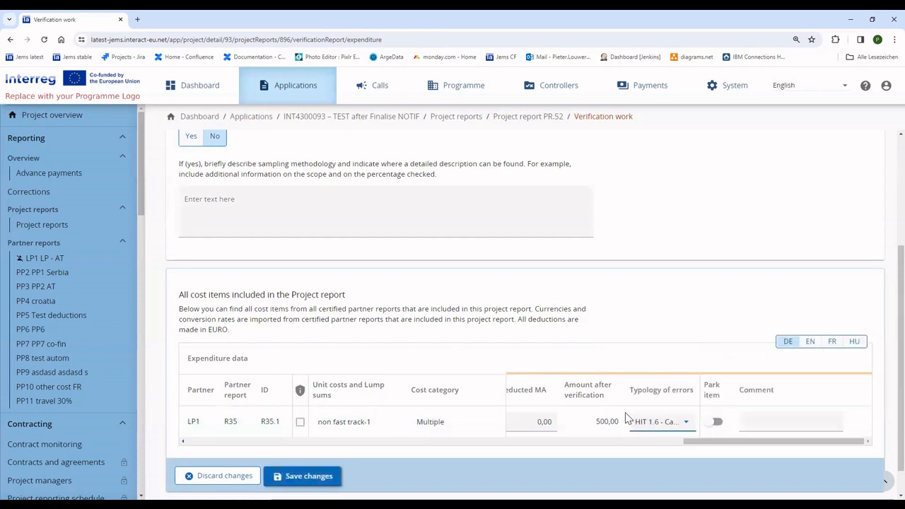
click(301, 477)
- Review PR.52's verification communication, checklists and overview totals
scroll(453, 318, up, 5)
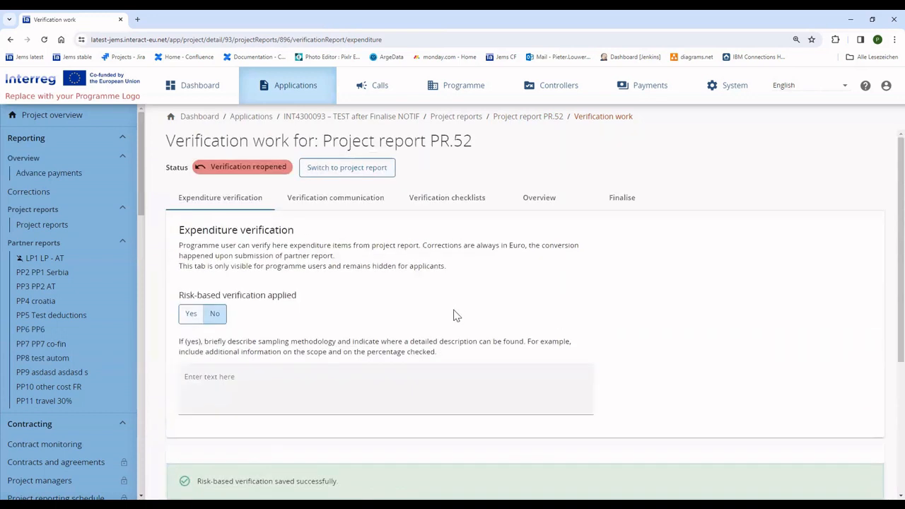
click(381, 198)
click(450, 198)
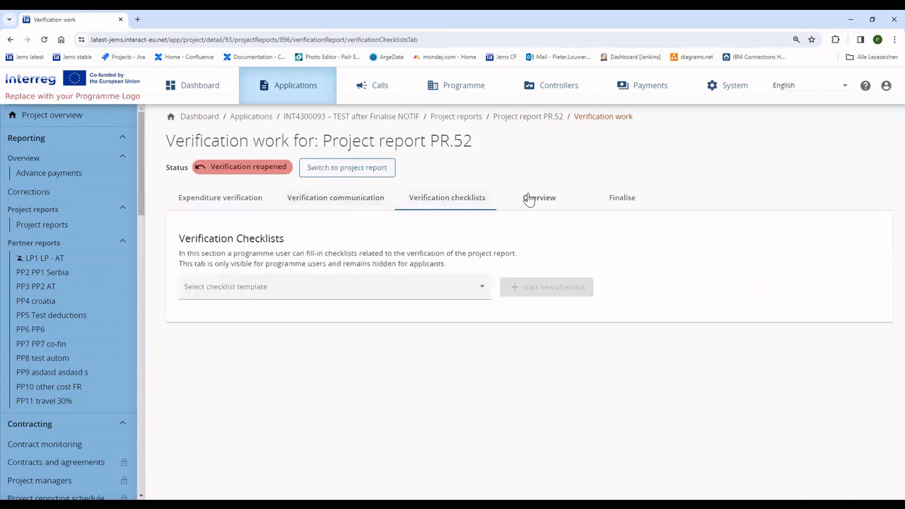
drag(528, 198, 452, 198)
click(538, 198)
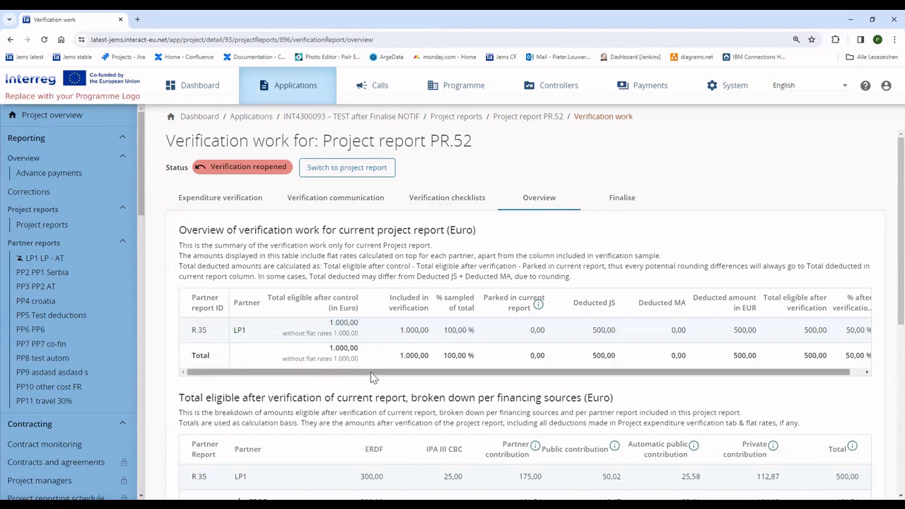
drag(370, 373, 385, 372)
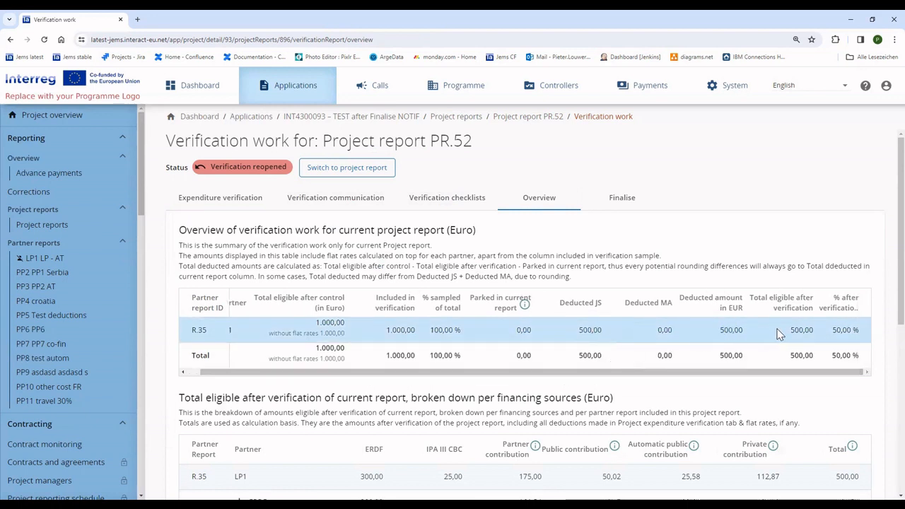
drag(791, 330, 813, 331)
- Finalise the verification of PR.52, confirming it
click(623, 201)
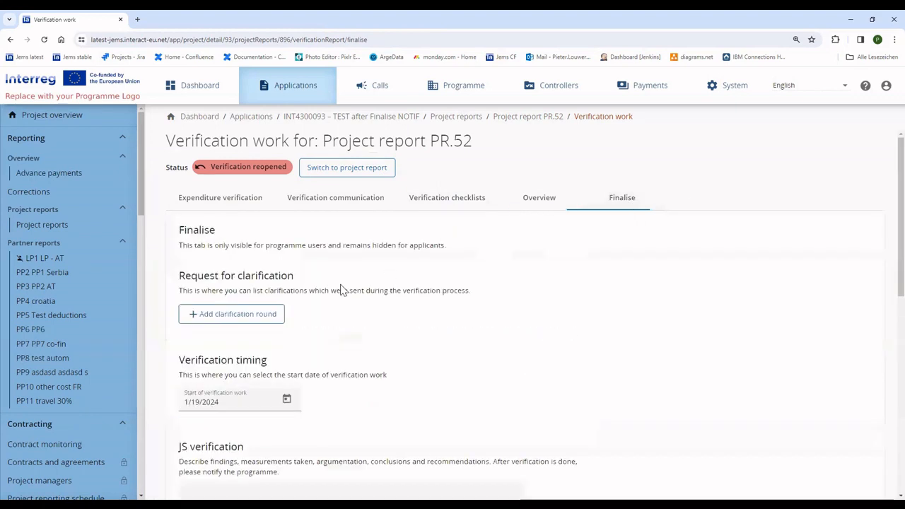
scroll(317, 367, down, 6)
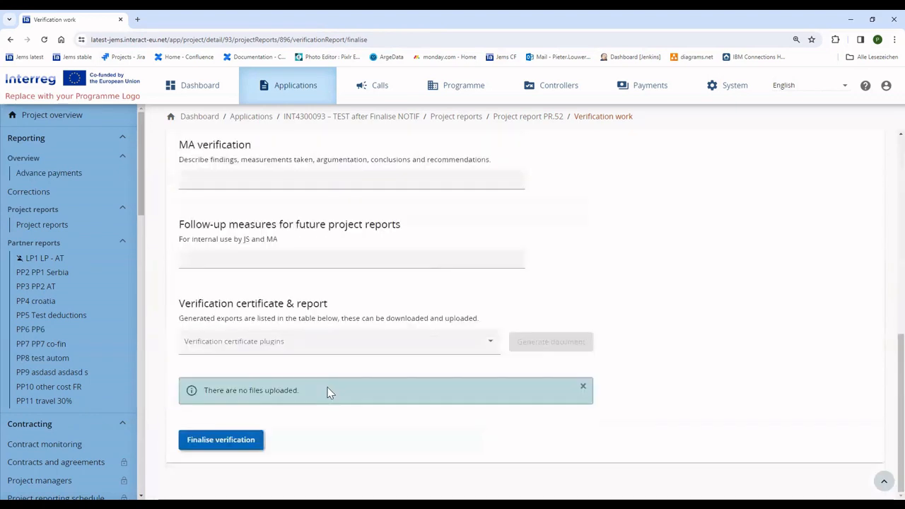
click(241, 439)
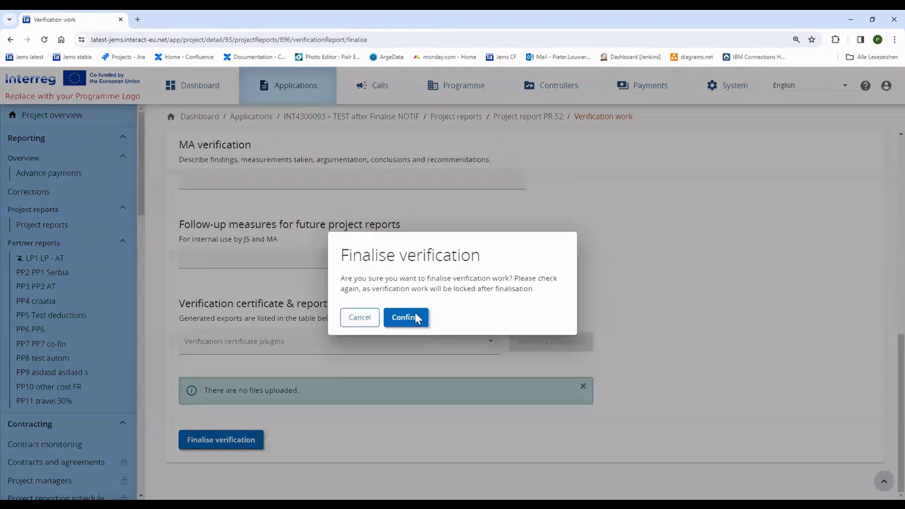
click(414, 317)
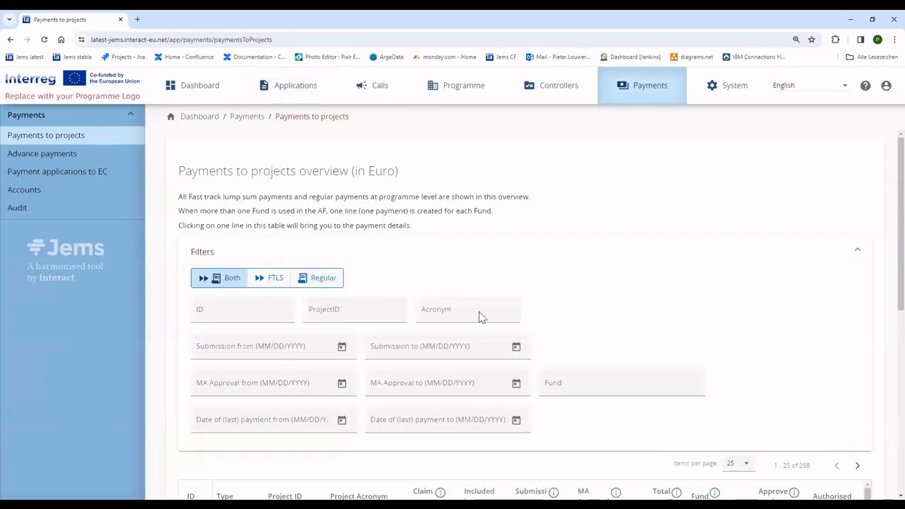
- Add a 25,00 first installment to payment 396 with corrections N/A, authorise it, and save
scroll(481, 318, down, 3)
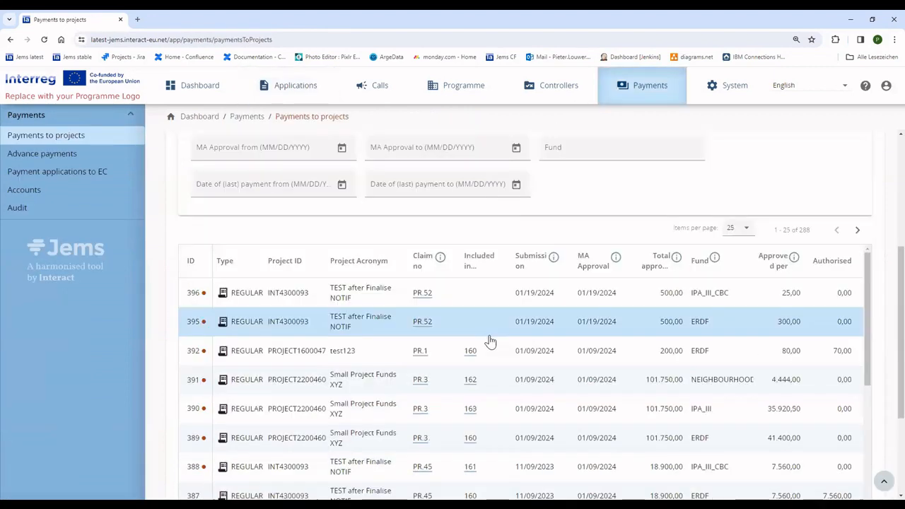
click(600, 295)
click(809, 327)
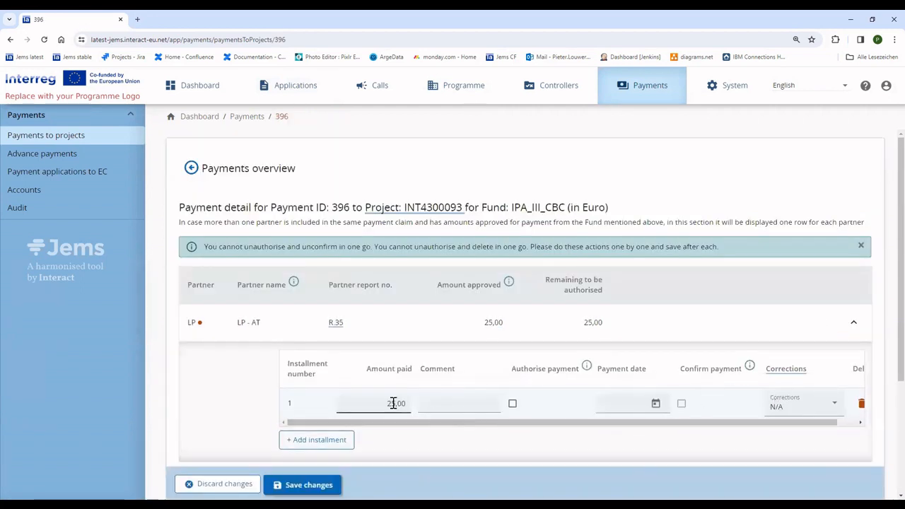
drag(423, 423, 495, 422)
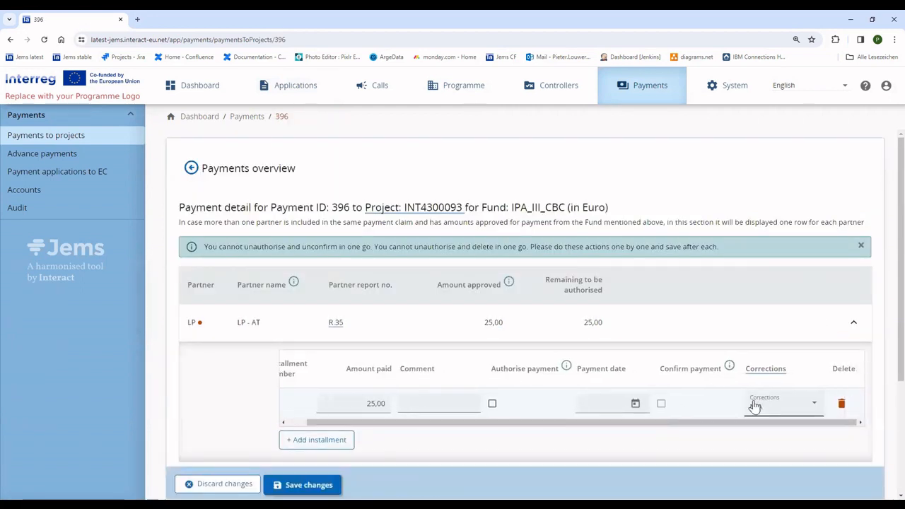
click(756, 407)
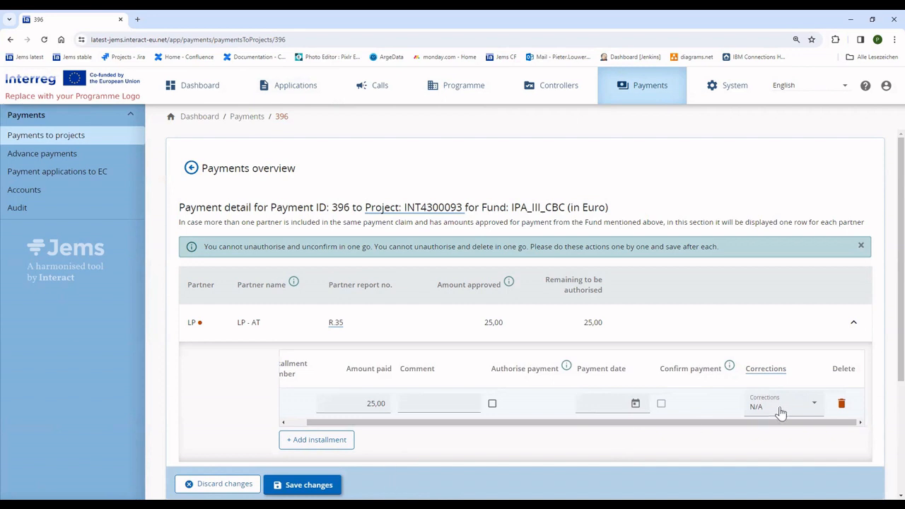
click(546, 458)
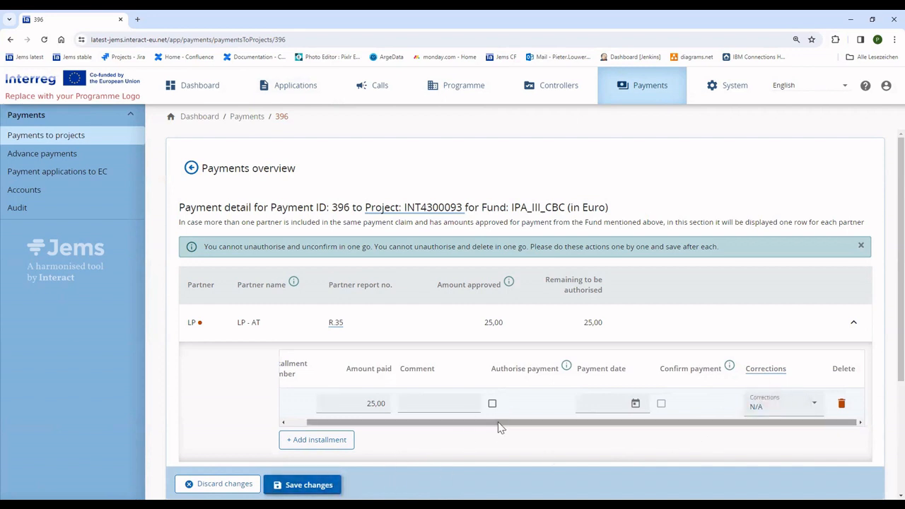
click(493, 403)
click(309, 485)
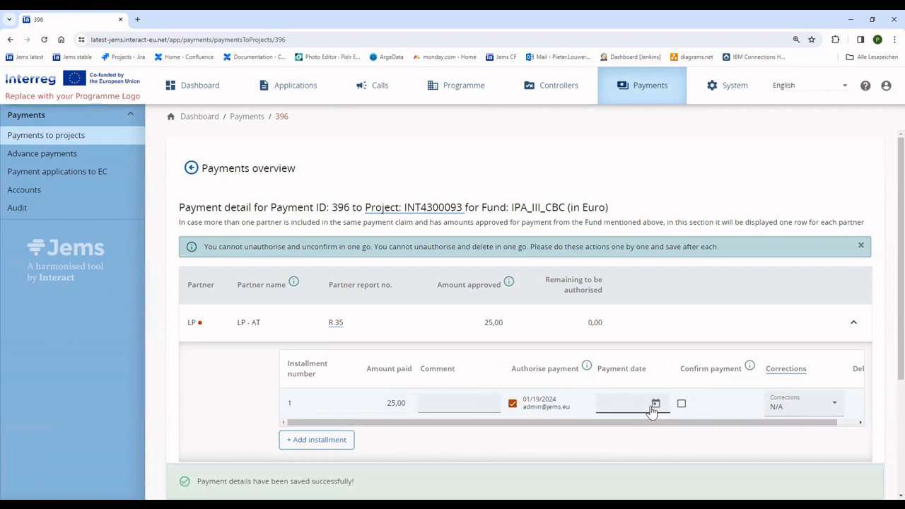
click(54, 172)
- Include project report PR.52 in ERDF payment application 160's regular projects
scroll(318, 354, down, 3)
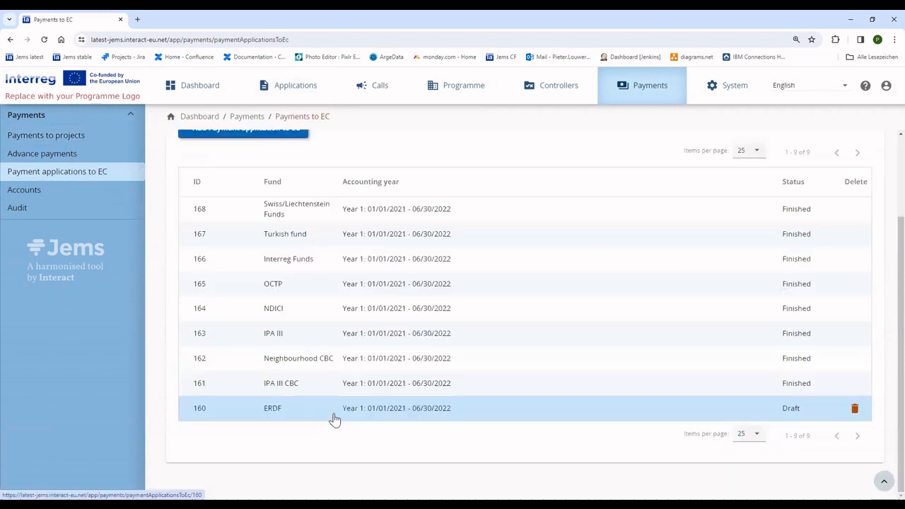
click(343, 410)
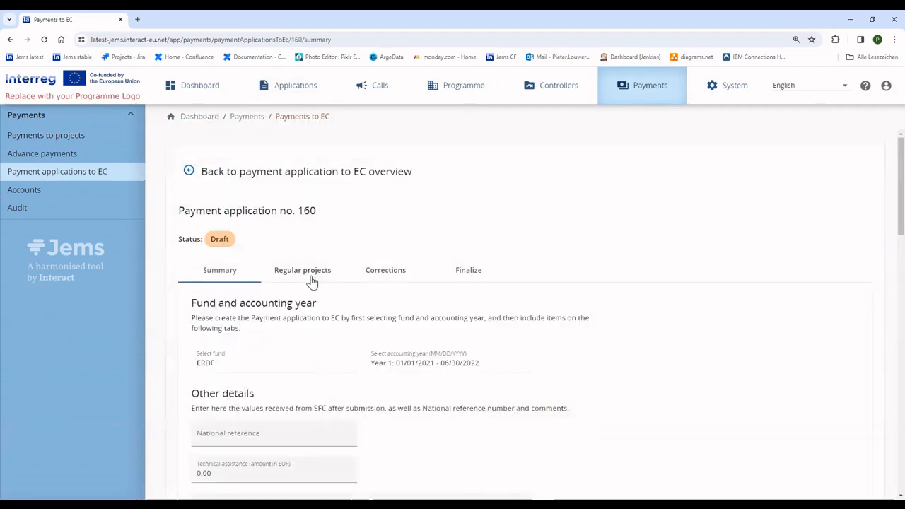
click(312, 279)
scroll(584, 408, down, 10)
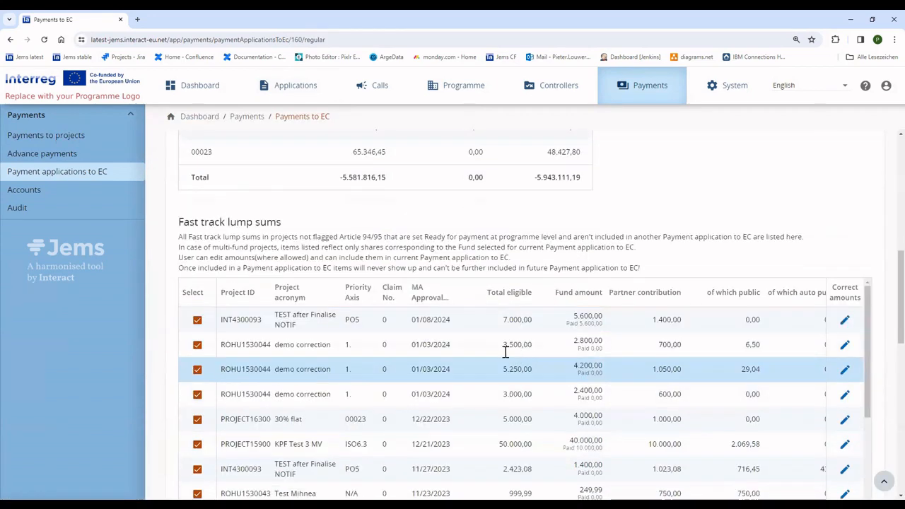
scroll(506, 352, down, 5)
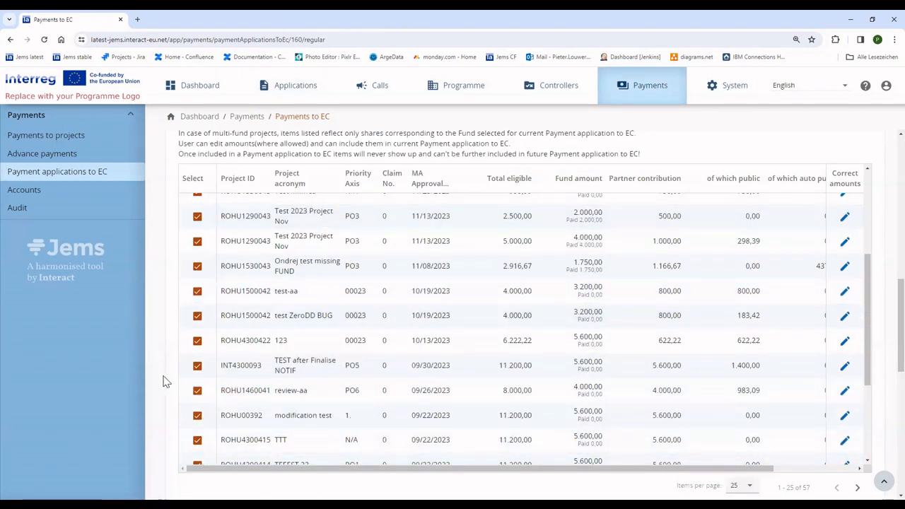
scroll(164, 382, down, 5)
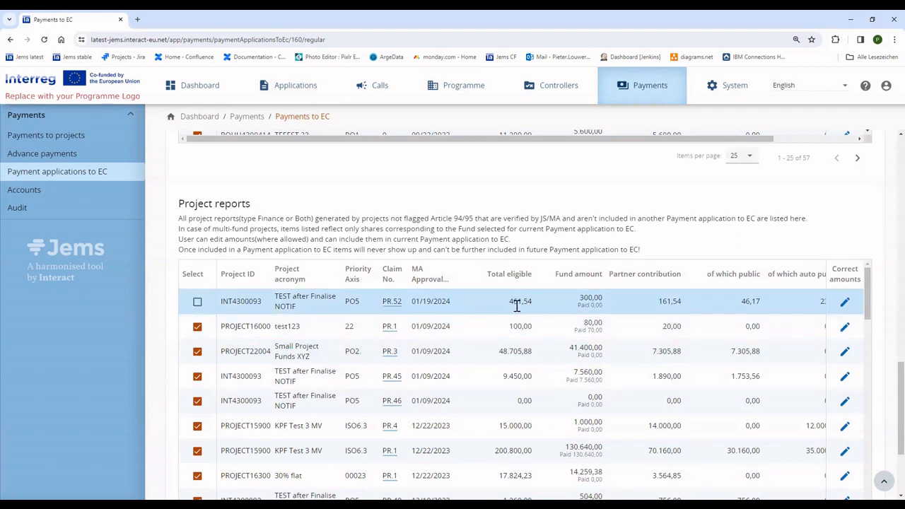
drag(504, 301, 541, 304)
click(198, 303)
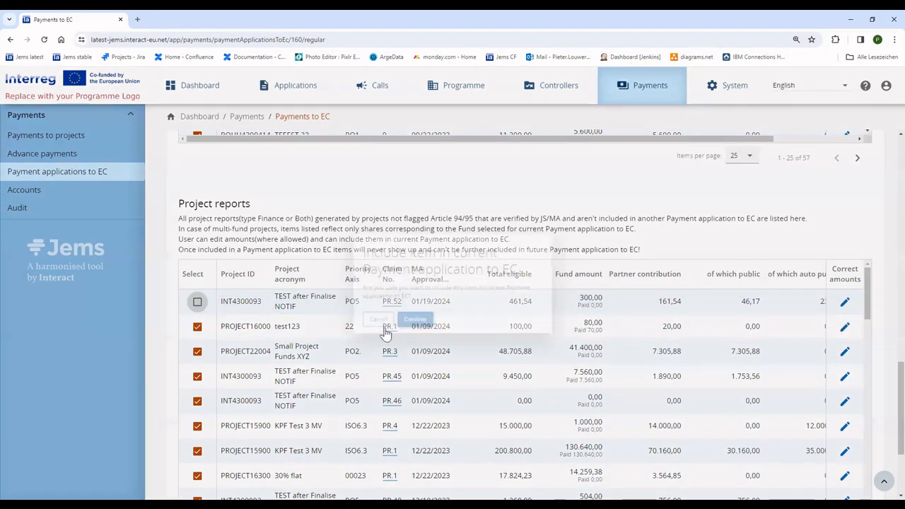
click(408, 326)
- Finish payment application 160 and confirm it
scroll(554, 293, up, 4)
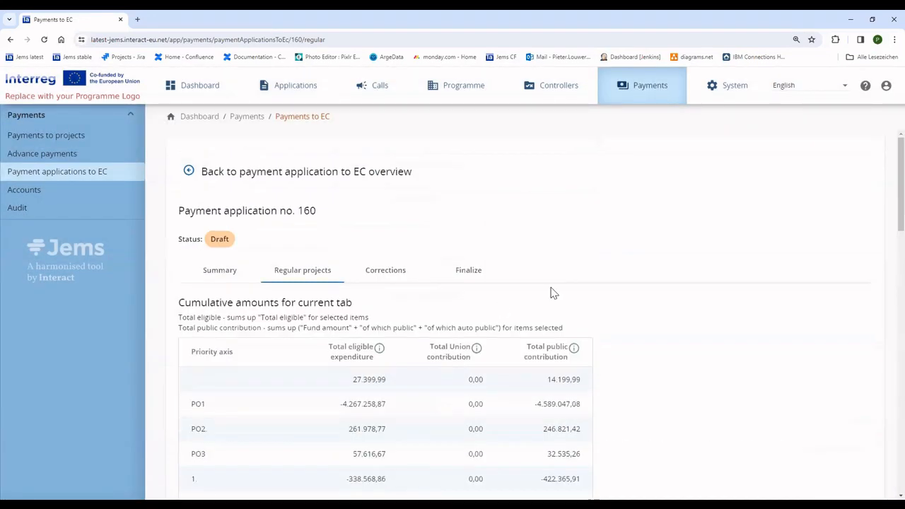
click(469, 270)
click(268, 380)
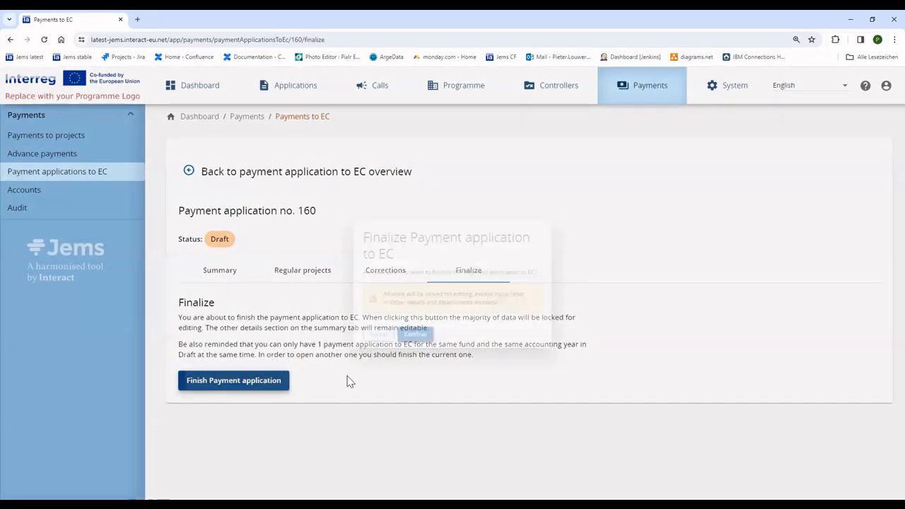
click(403, 347)
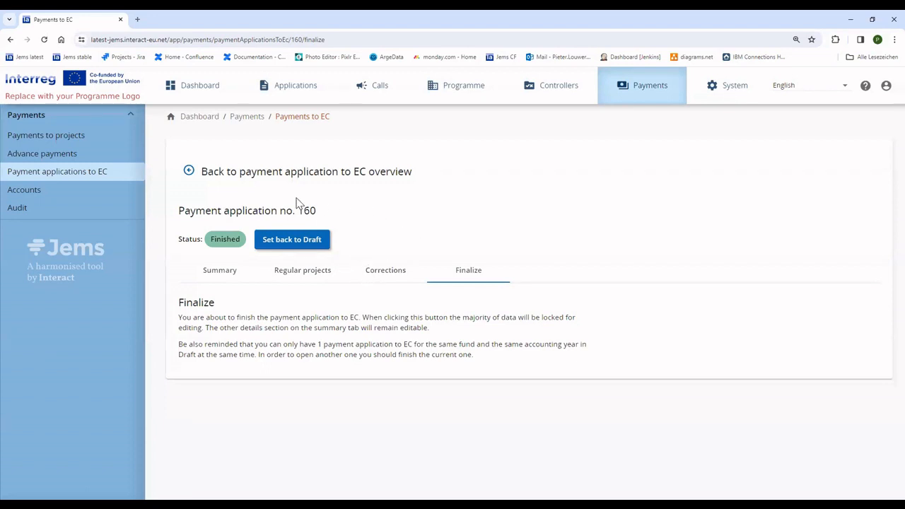
- Reopen application 160's regular projects and open project report PR.52 from them
click(189, 171)
scroll(347, 326, down, 2)
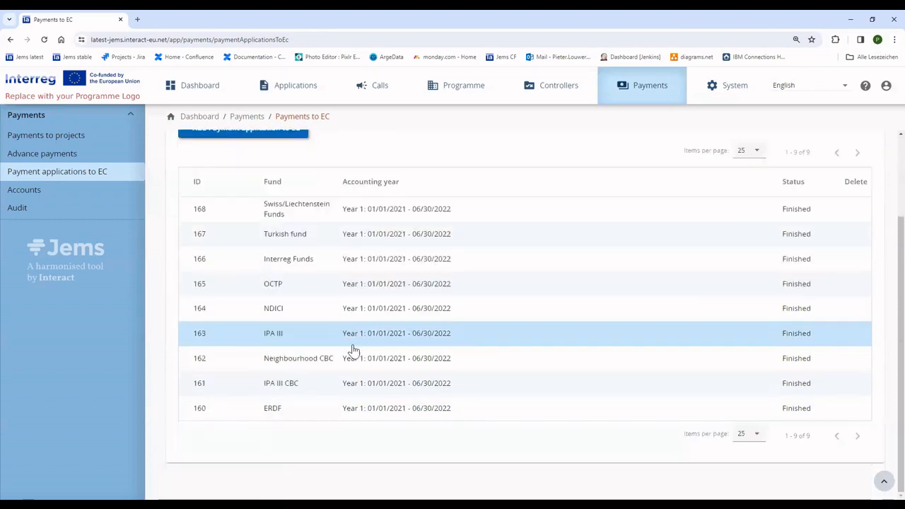
click(358, 410)
click(304, 272)
scroll(334, 388, down, 3)
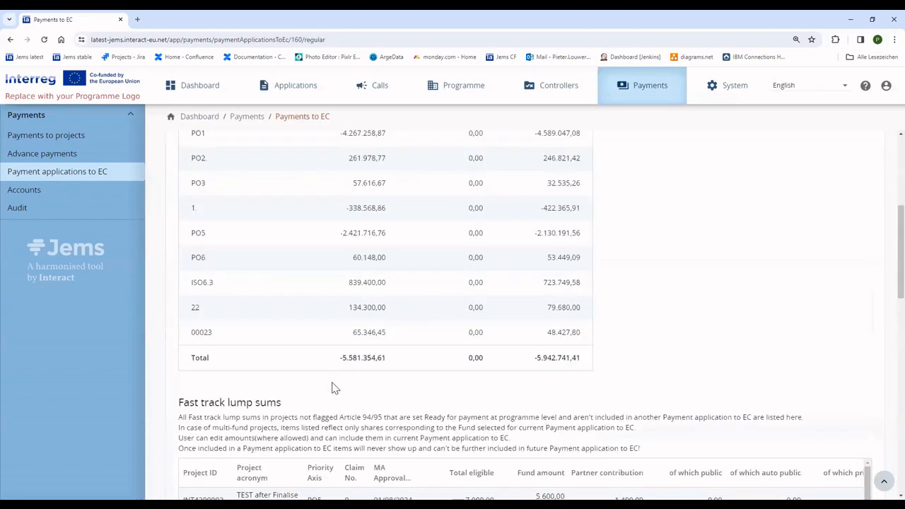
scroll(335, 389, down, 3)
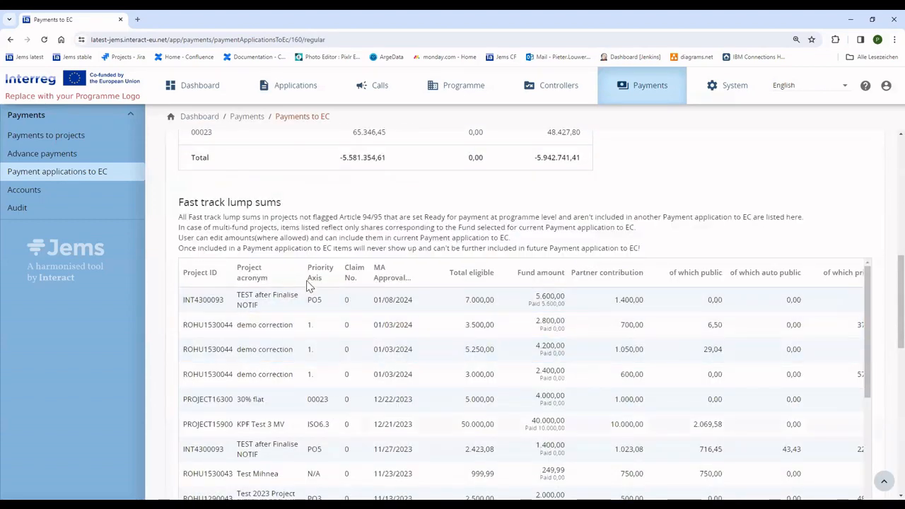
scroll(306, 287, down, 6)
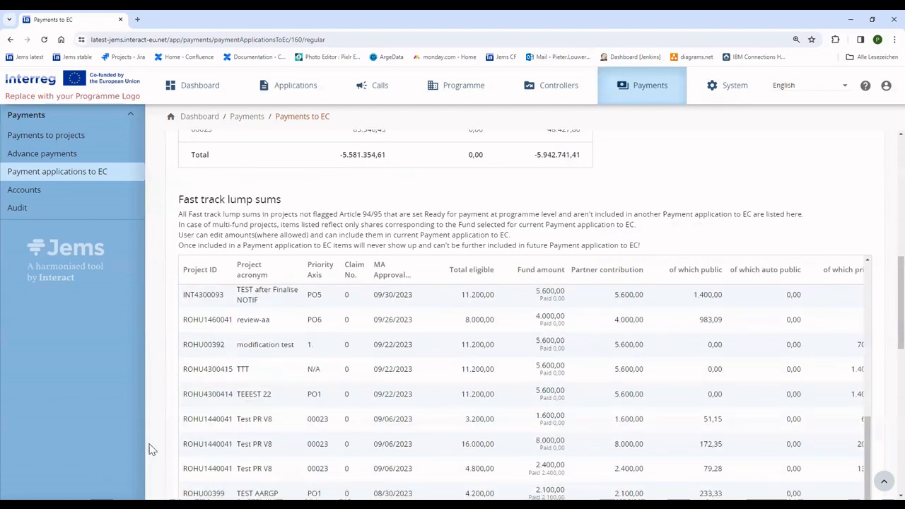
scroll(151, 449, down, 5)
scroll(152, 449, down, 3)
click(356, 395)
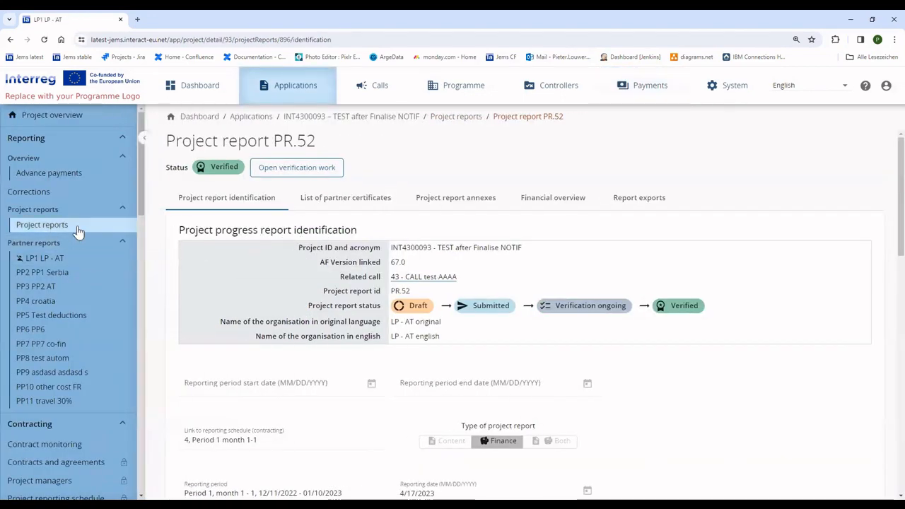
- Create Draft project report PR.53 linked to schedule period 3 ('3, Period 1 month 1-1')
click(77, 226)
click(256, 269)
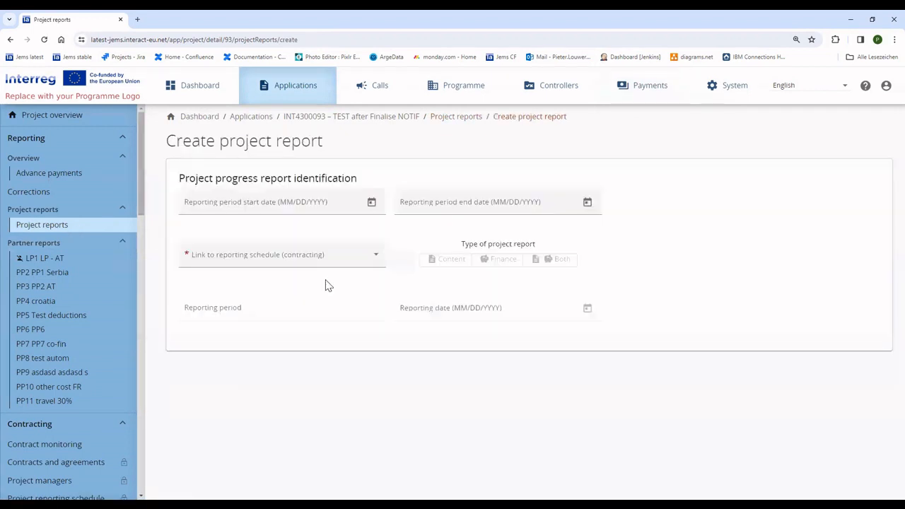
click(284, 254)
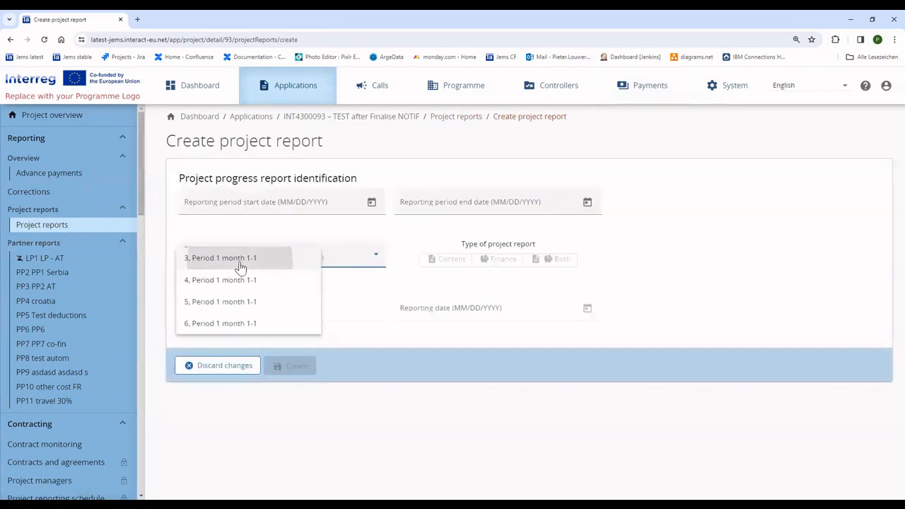
click(240, 266)
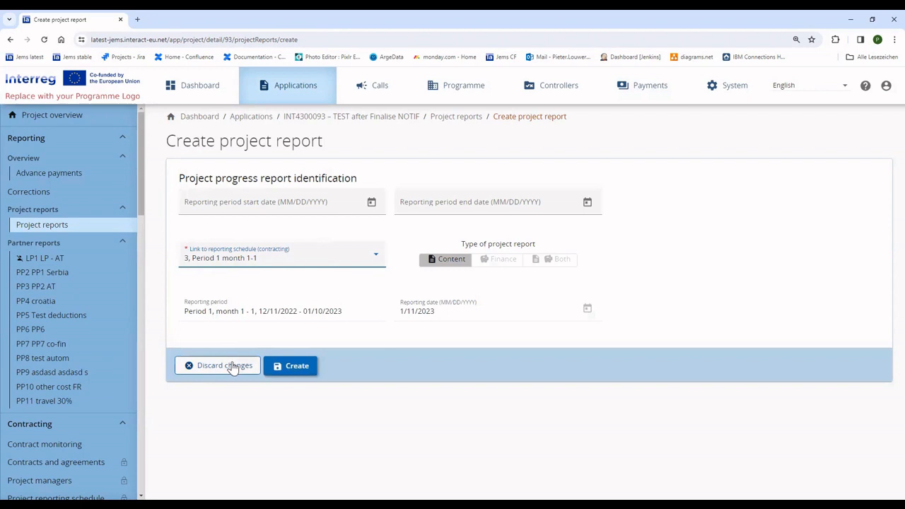
click(94, 227)
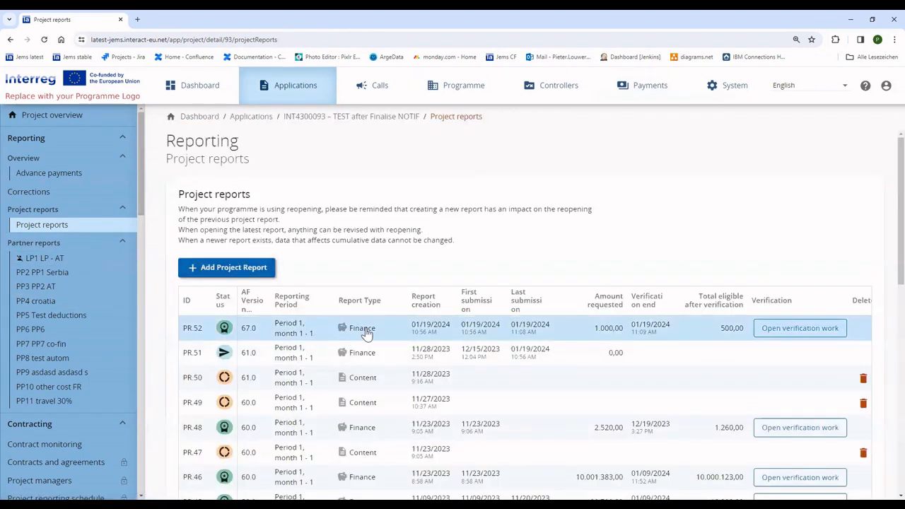
click(212, 267)
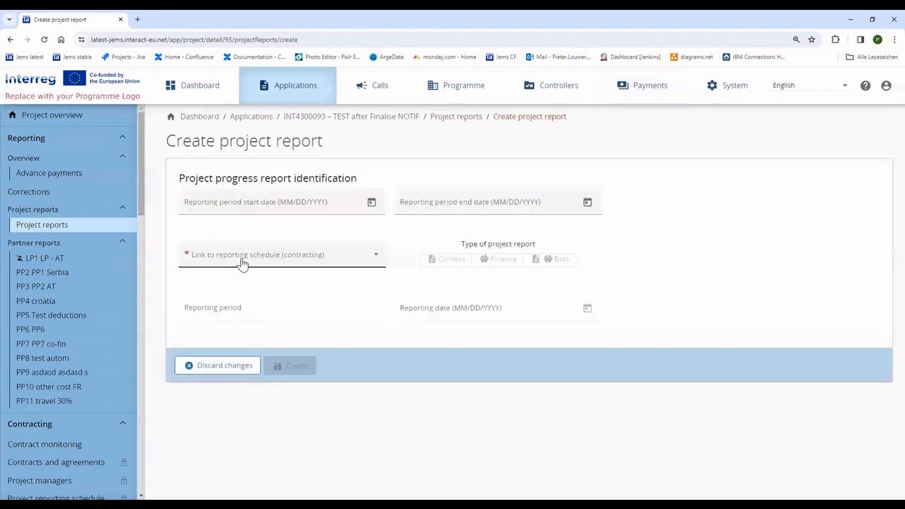
click(244, 256)
click(244, 259)
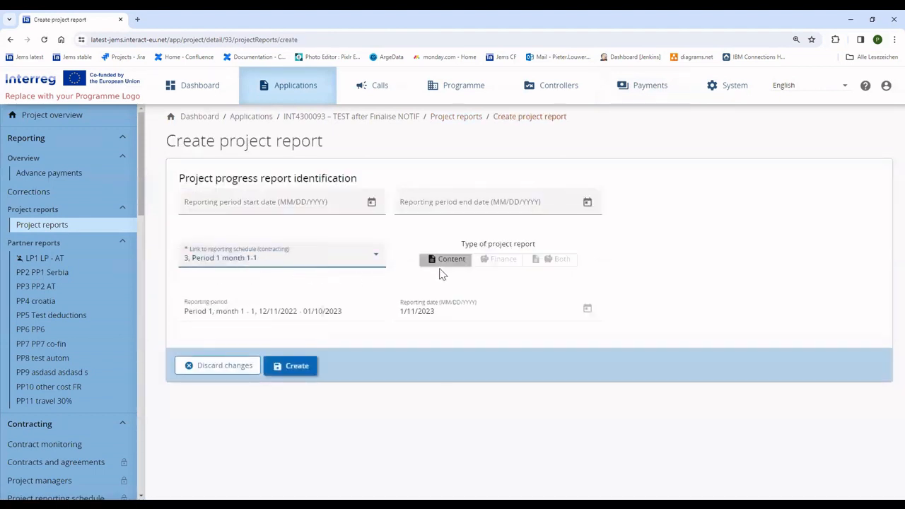
click(315, 366)
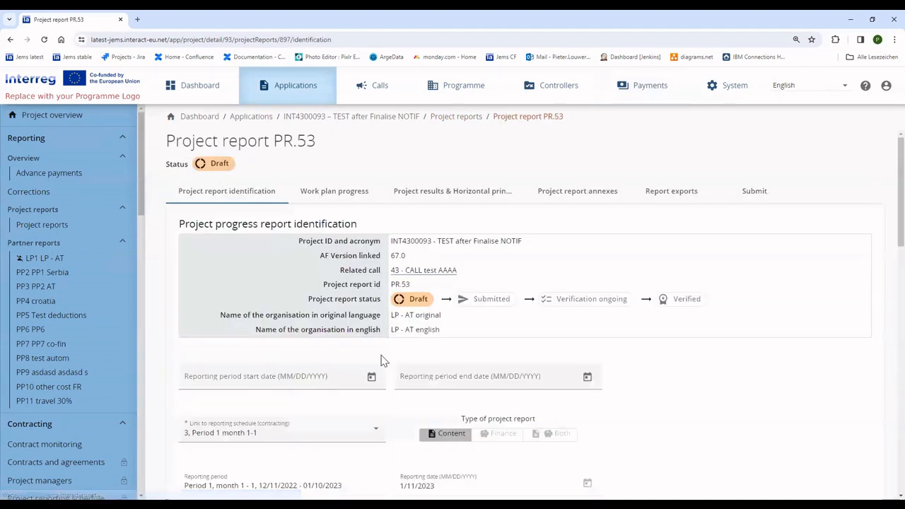
click(61, 224)
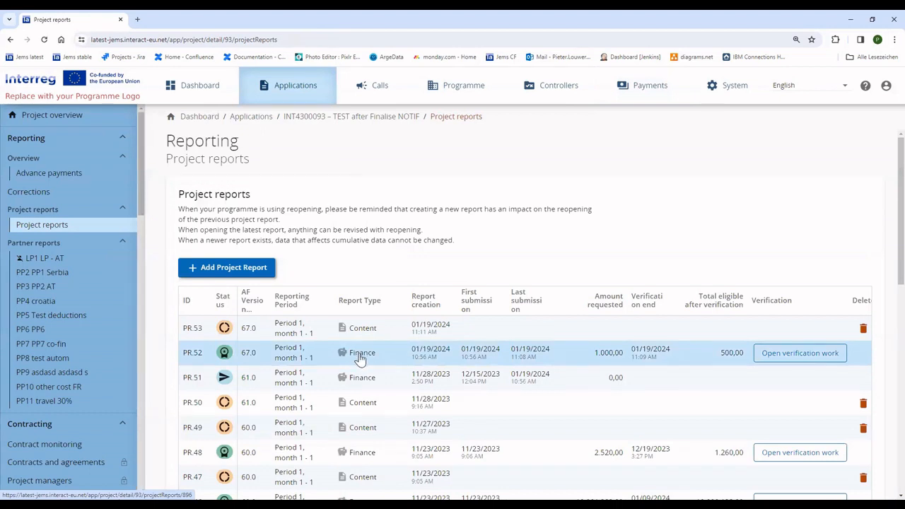
- Relink report PR.53 to reporting schedule period 6 and save its identification
click(311, 334)
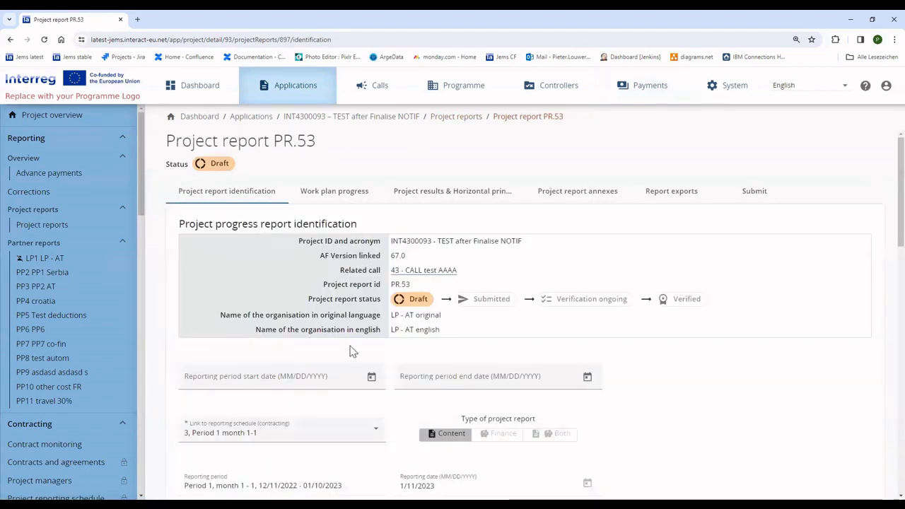
scroll(339, 340, down, 2)
click(303, 304)
click(255, 312)
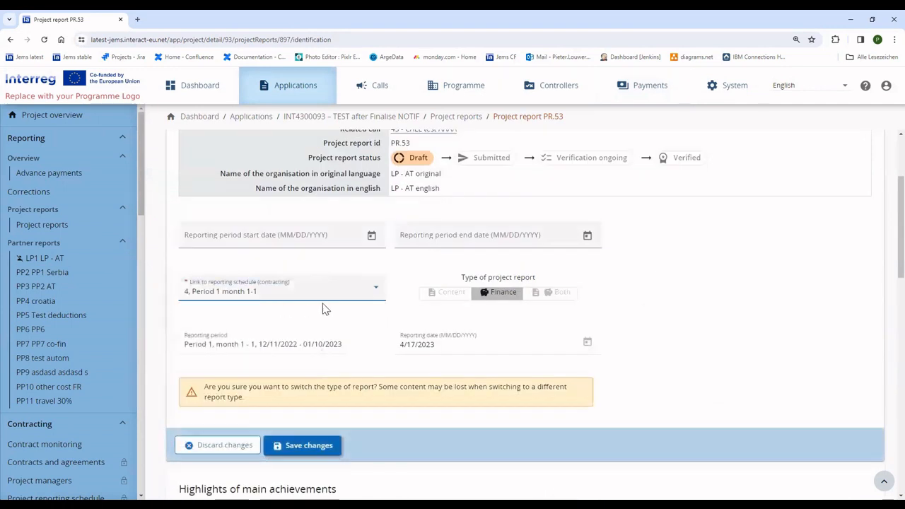
click(264, 296)
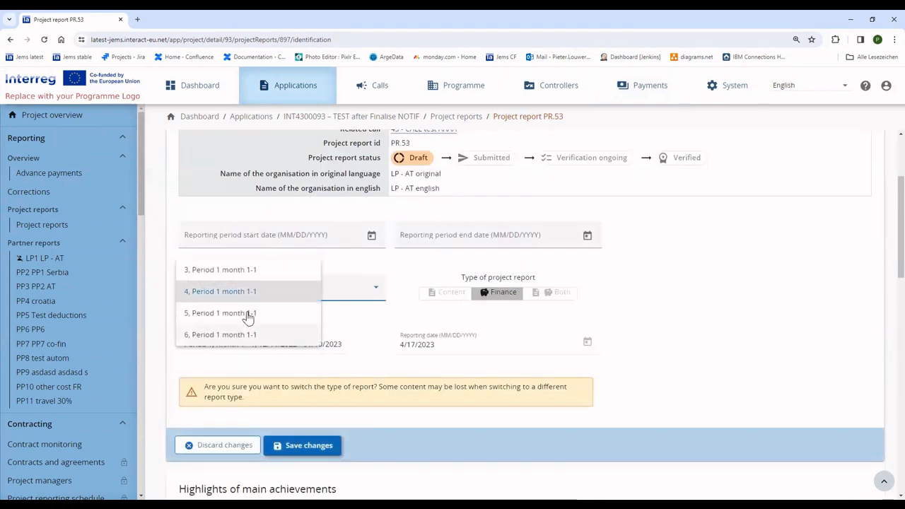
click(253, 314)
click(251, 293)
click(263, 317)
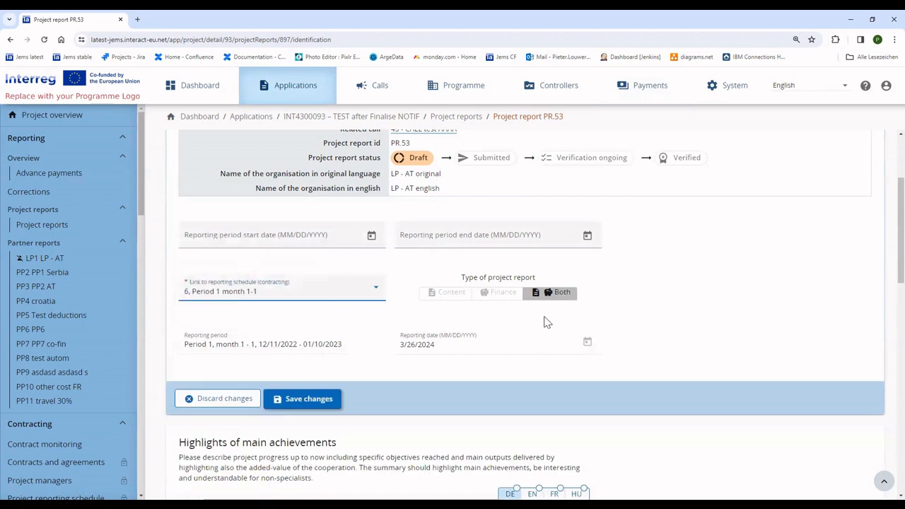
click(322, 401)
scroll(445, 378, up, 2)
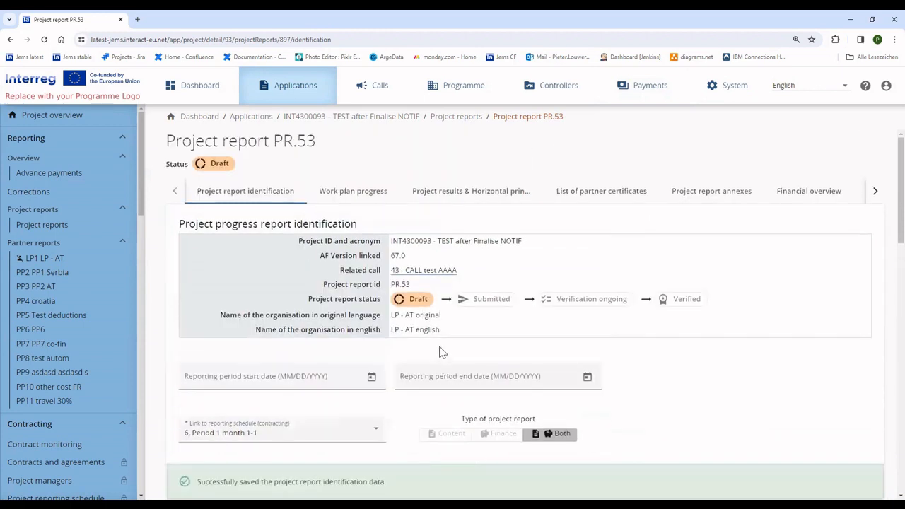
click(55, 233)
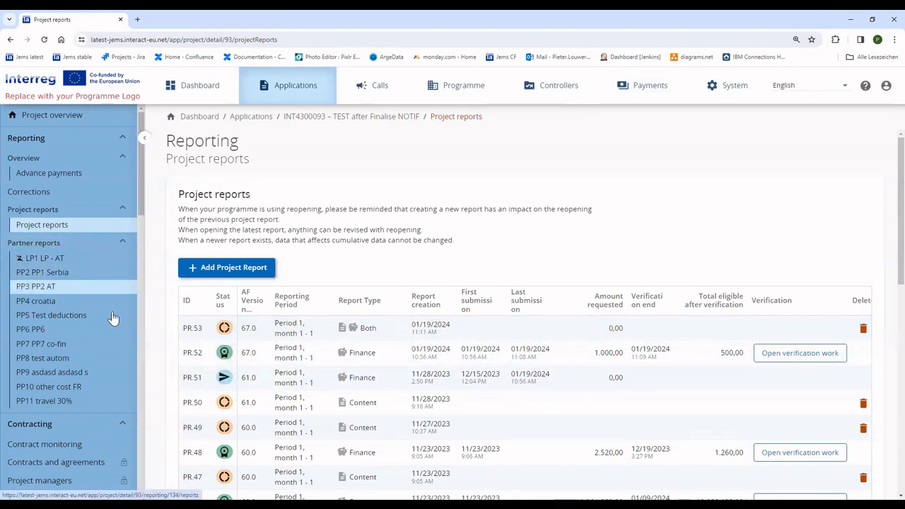
- Add a new draft partner report R.36 for partner LP1 LP - AT
click(50, 263)
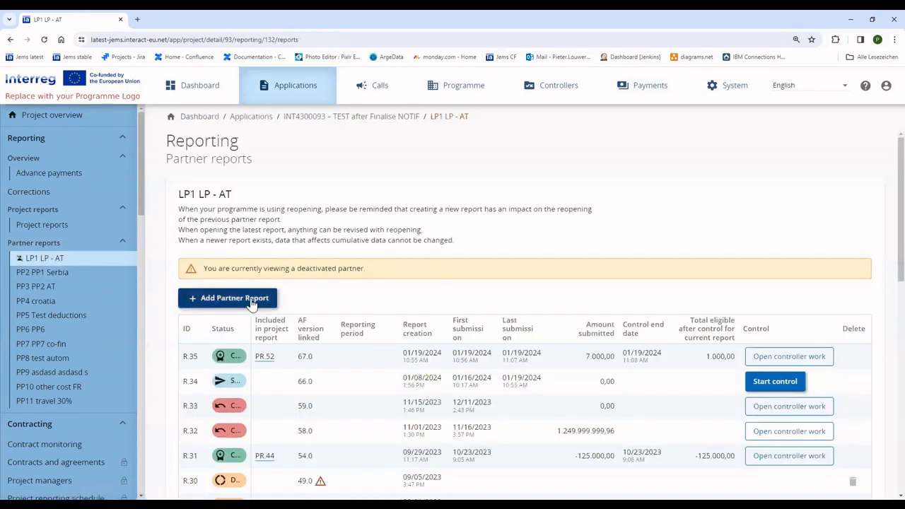
click(253, 297)
click(42, 263)
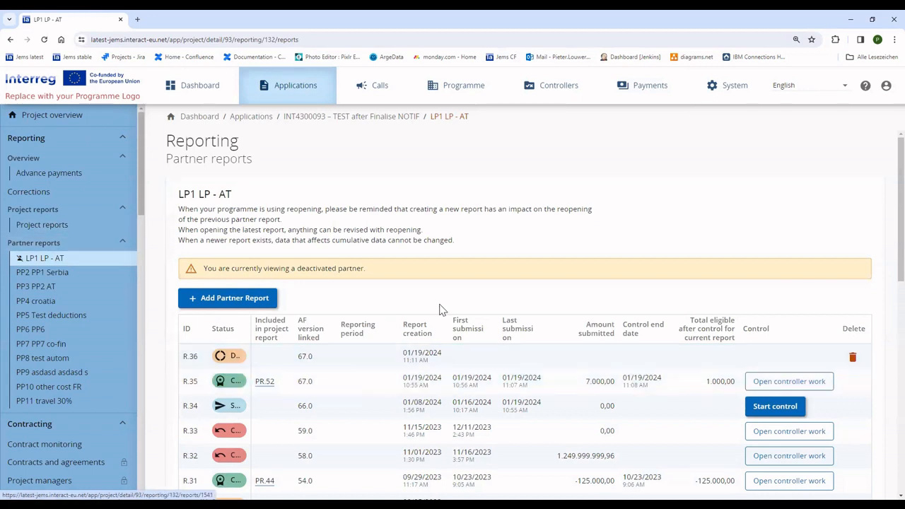
click(42, 225)
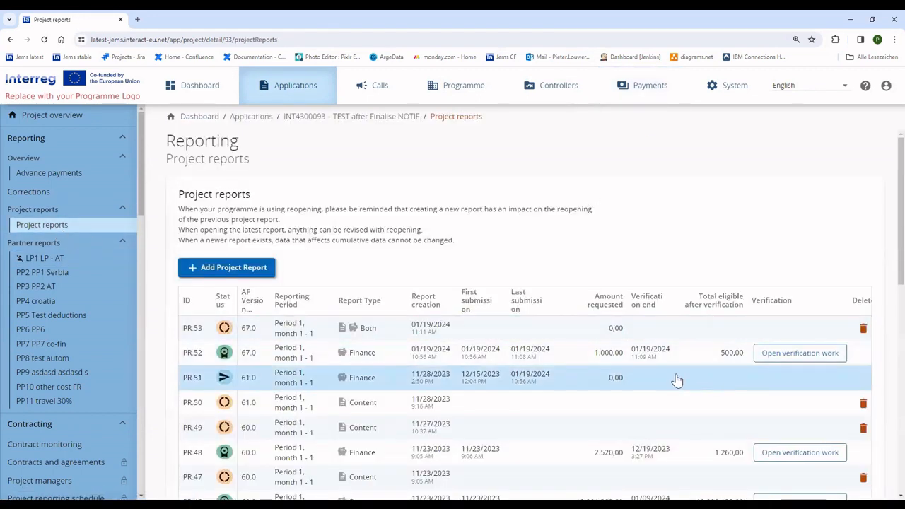
- Untick Authorise on payment 396's LP installment for PR.52 and save
click(795, 358)
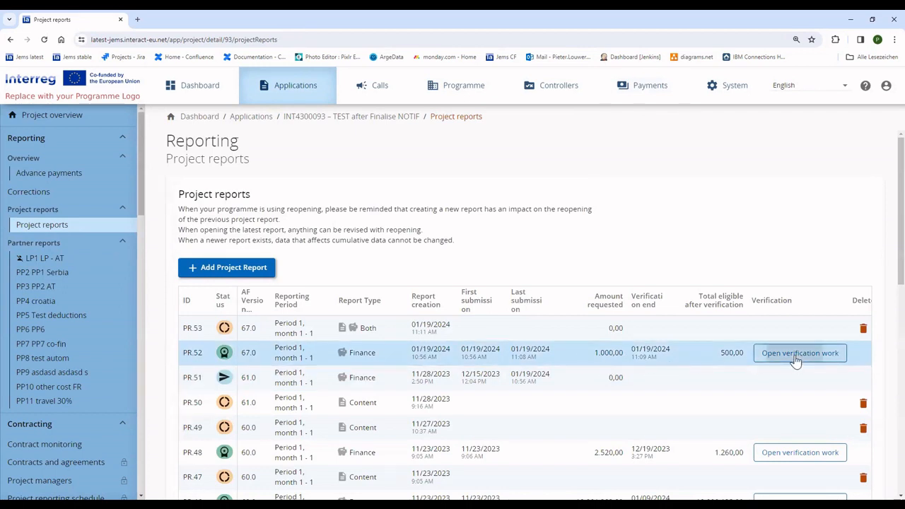
mouse_move(453, 168)
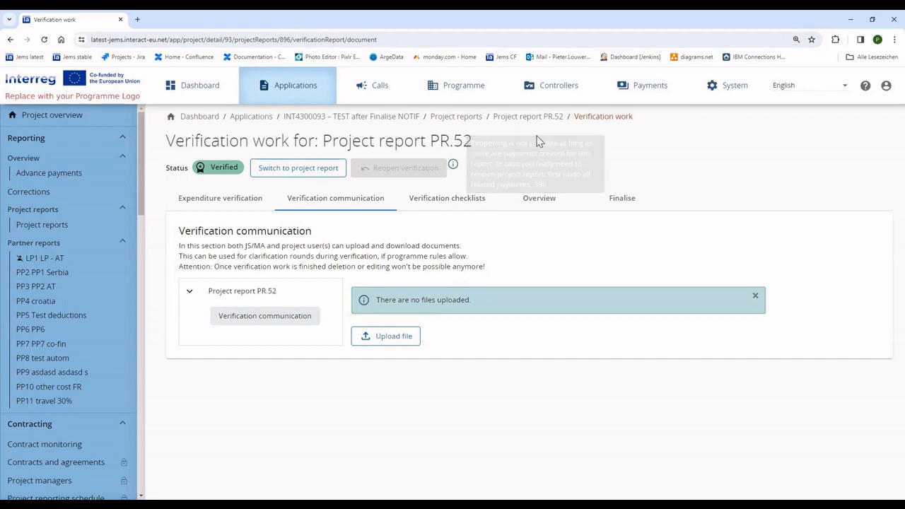
click(620, 96)
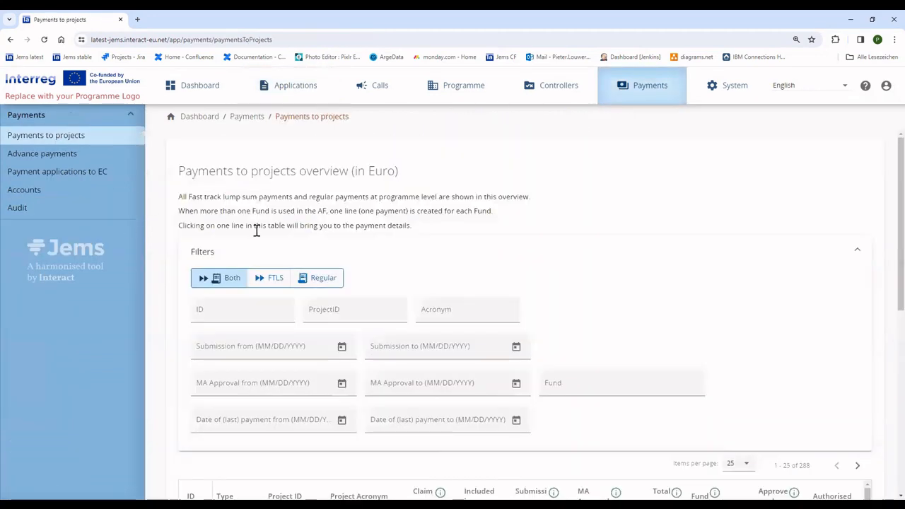
scroll(528, 328, down, 3)
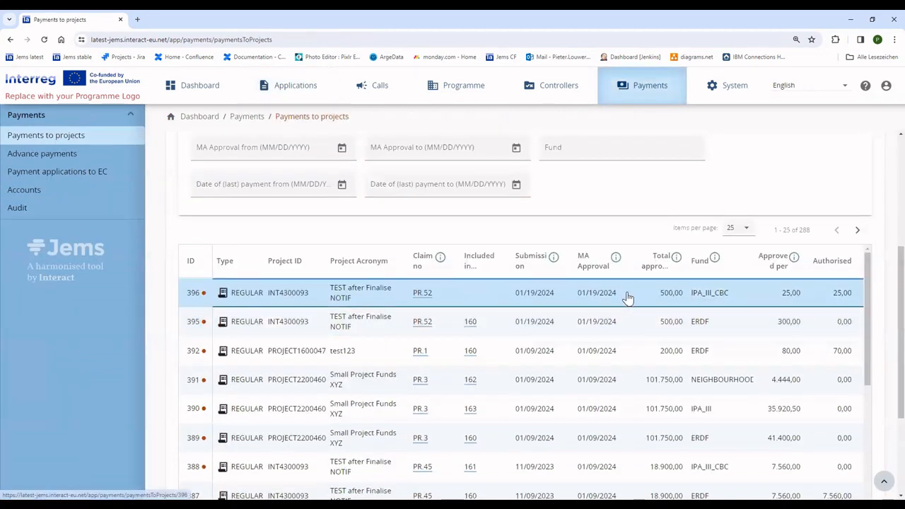
click(626, 297)
click(853, 304)
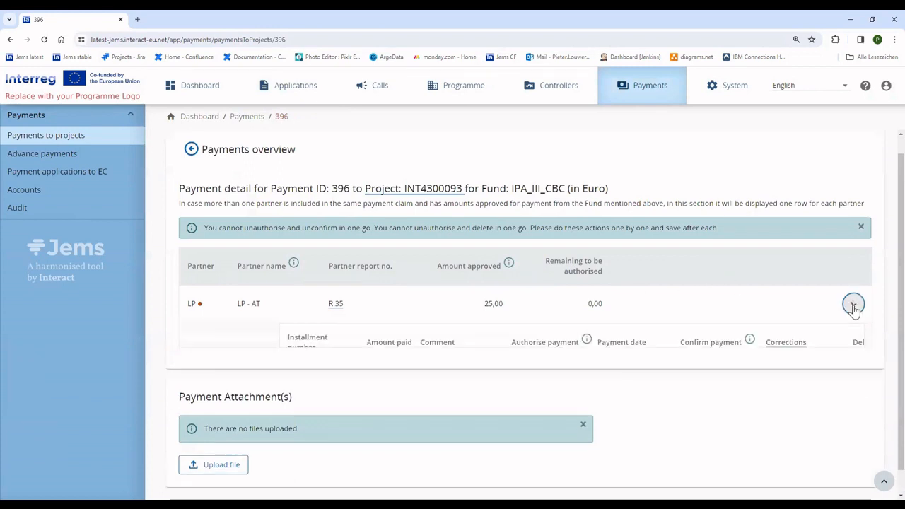
scroll(733, 358, down, 2)
click(512, 265)
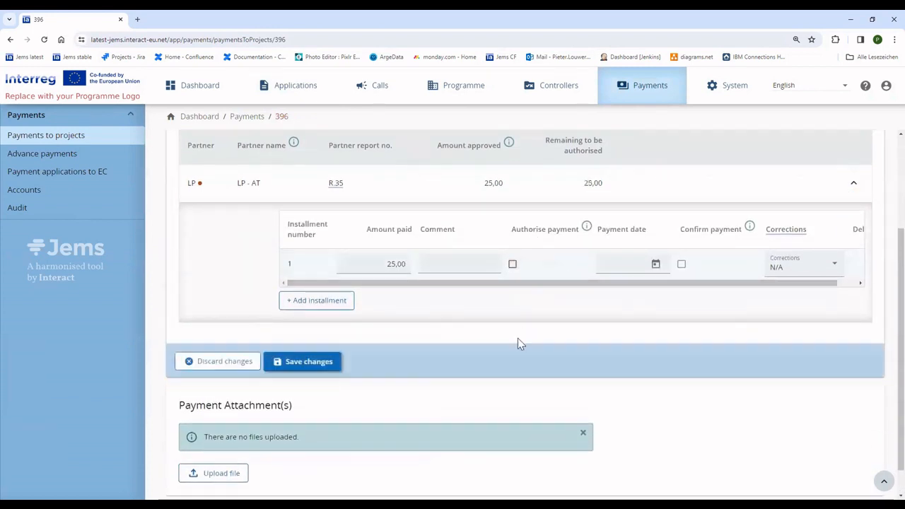
click(321, 369)
- Delete payment 396's 25,00 installment and save the change
drag(517, 284, 539, 284)
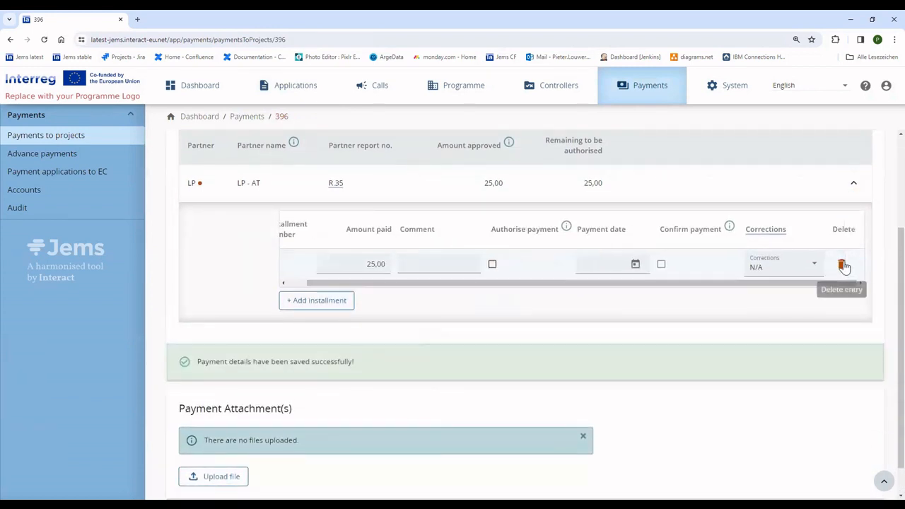
click(843, 263)
click(312, 329)
- Set EC payment application 160 back to Draft
click(119, 178)
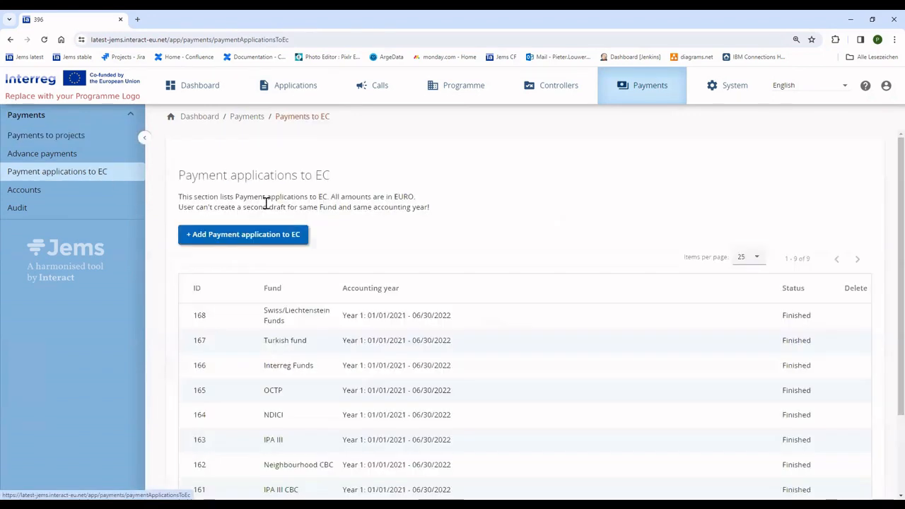
scroll(366, 428, down, 2)
click(354, 418)
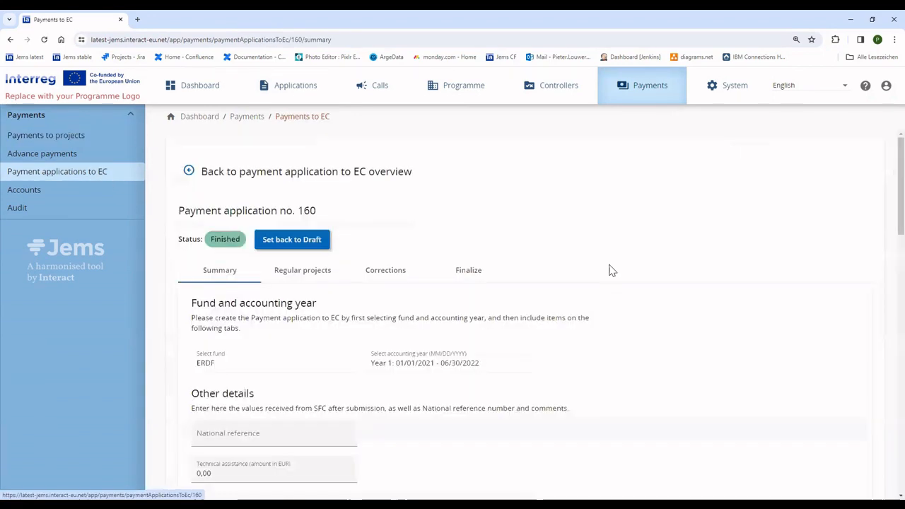
click(286, 239)
click(426, 364)
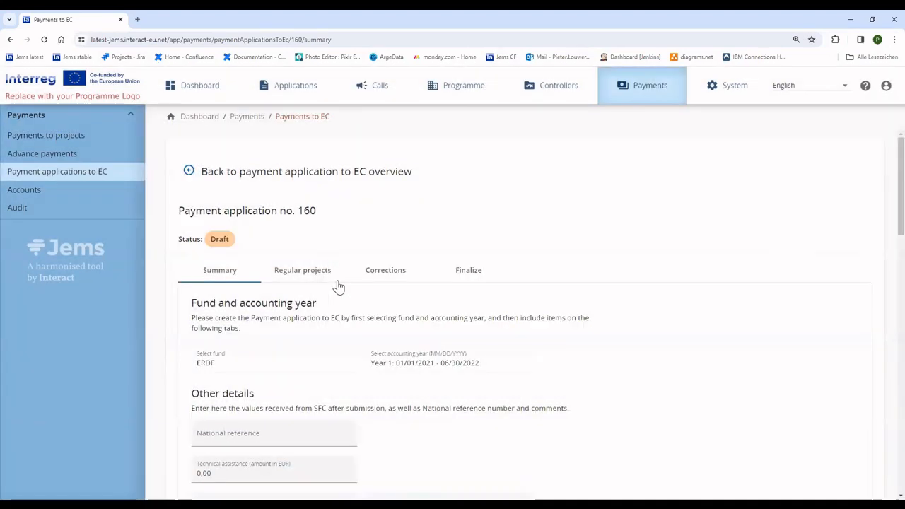
- Exclude PR.52 from application 160's regular project reports, then open project report PR.52
click(313, 273)
scroll(390, 404, down, 10)
scroll(535, 429, down, 15)
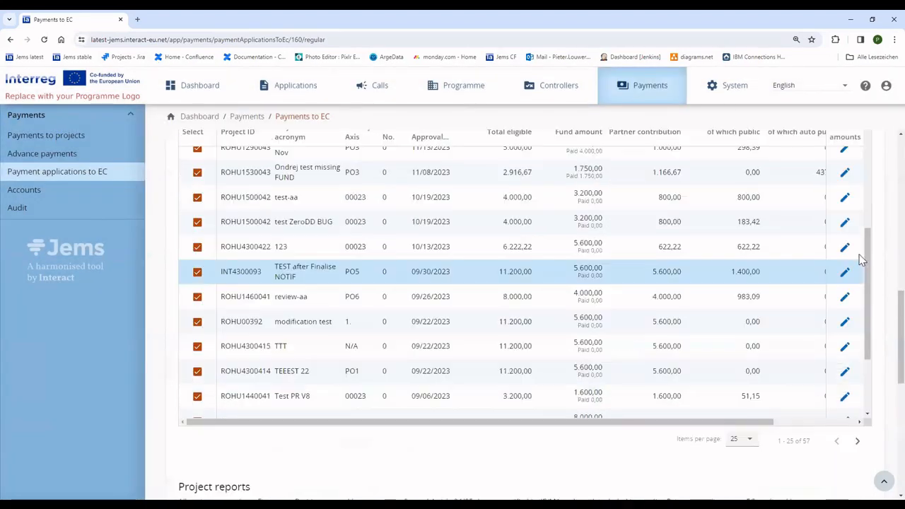
click(197, 396)
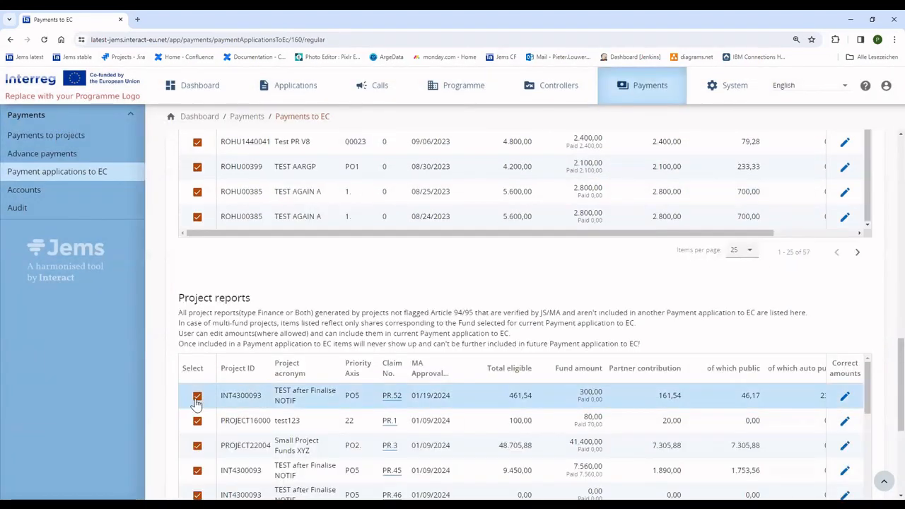
click(405, 325)
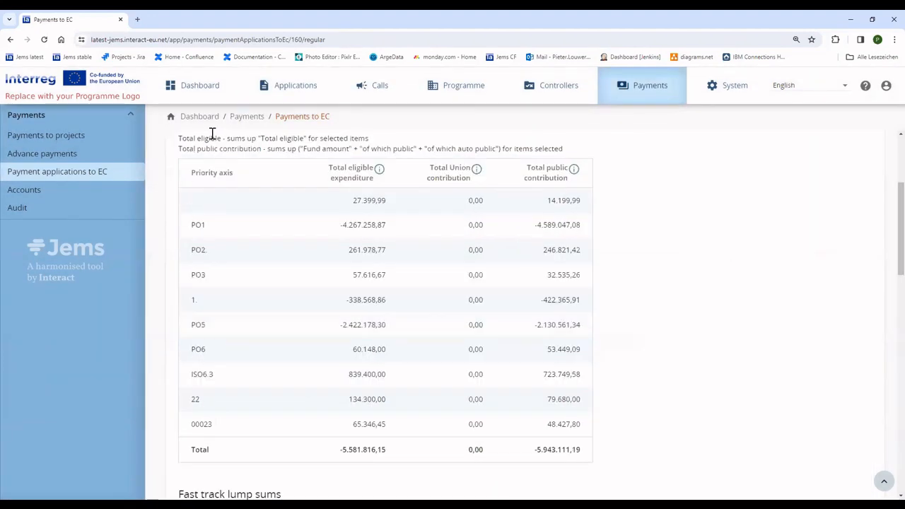
scroll(841, 275, down, 10)
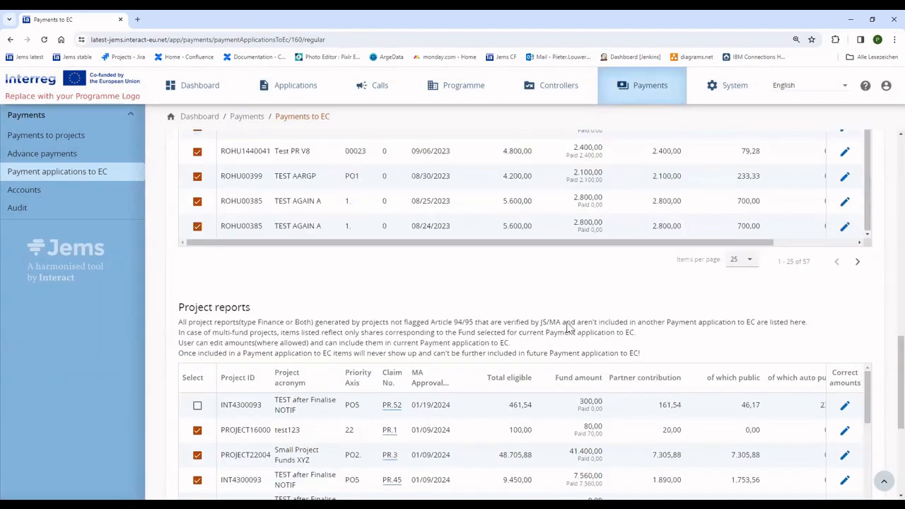
click(392, 405)
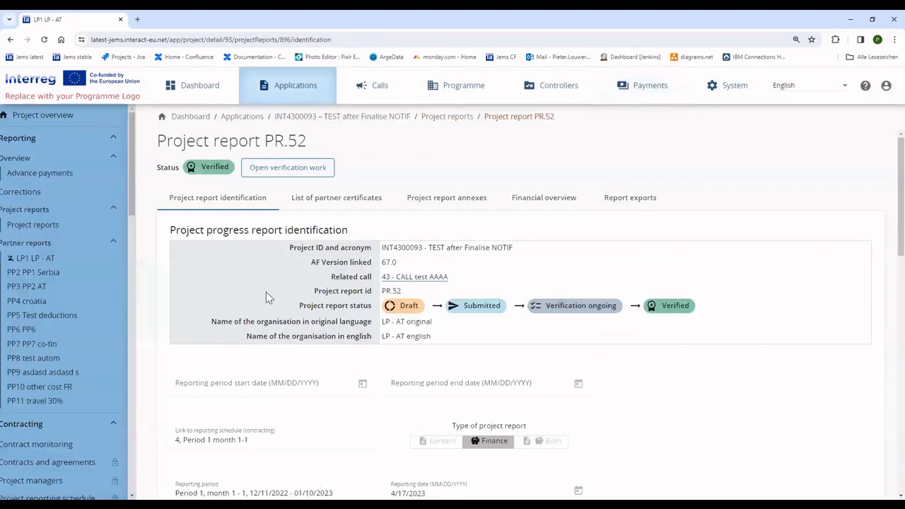
- Reopen the verification work of project report PR.52
click(287, 174)
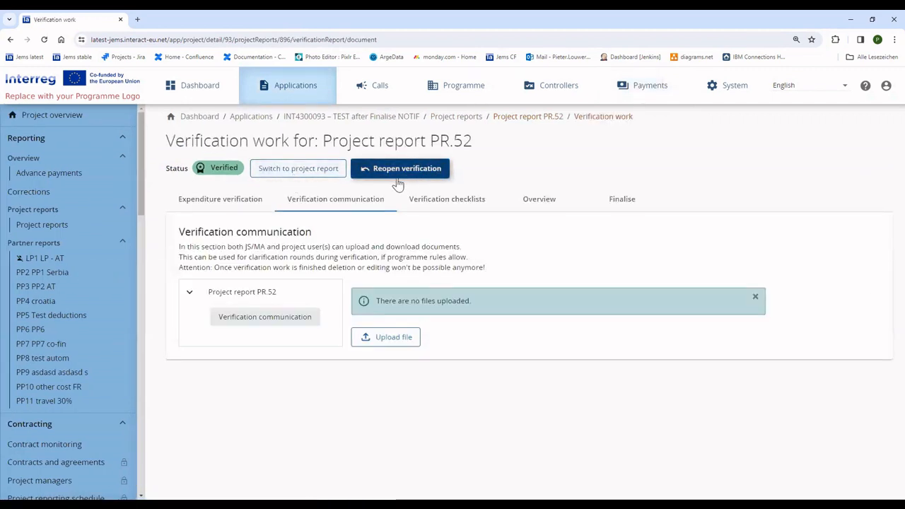
click(77, 233)
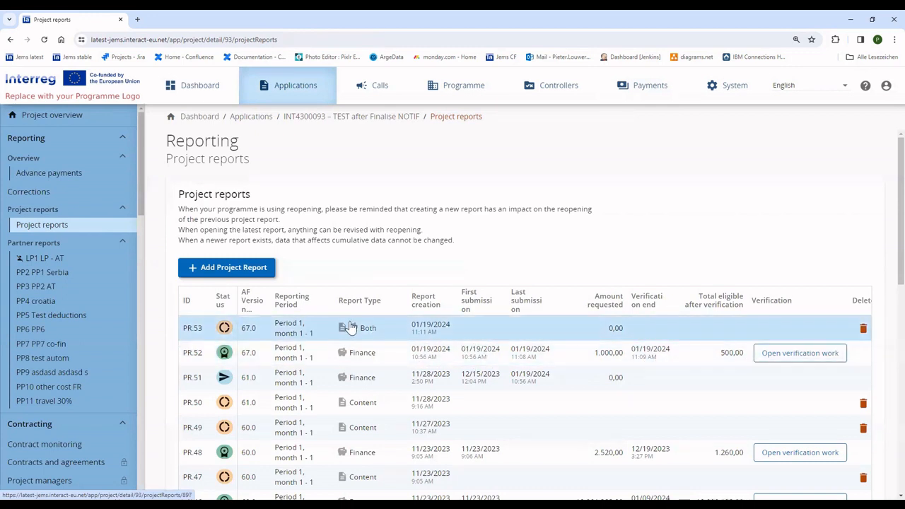
click(370, 358)
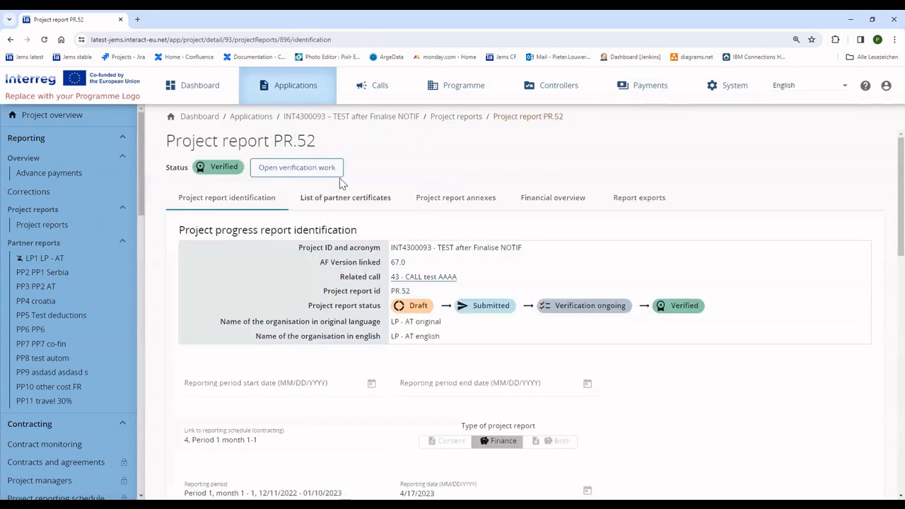
click(334, 169)
click(381, 169)
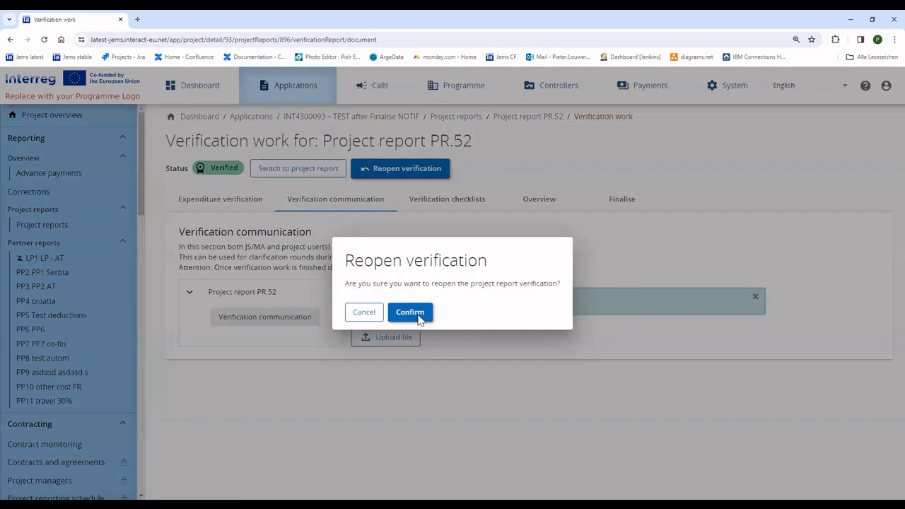
click(416, 317)
- Scroll through PR.52's expenditure verification table, now showing Verification reopened
click(381, 361)
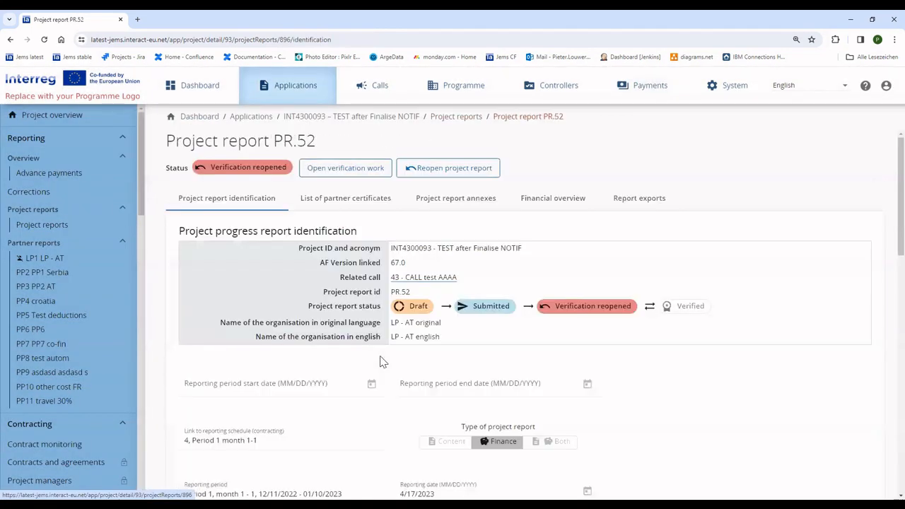
click(345, 167)
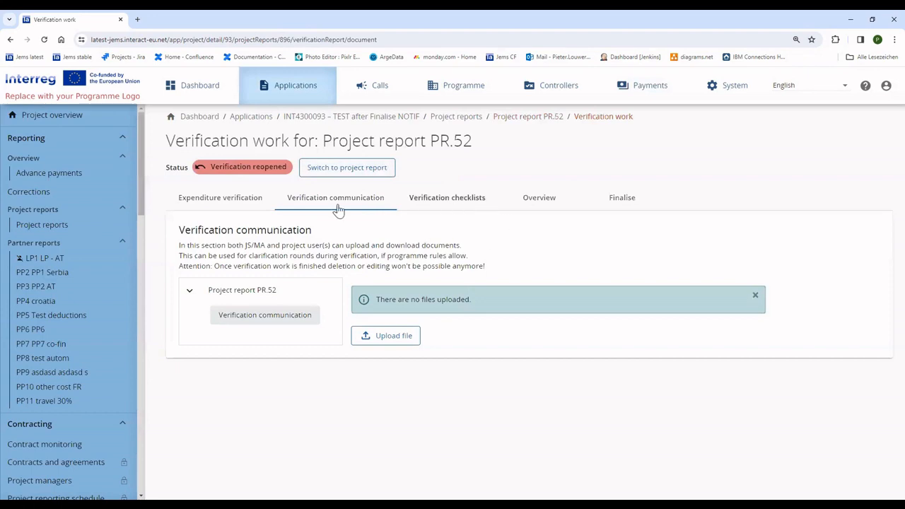
scroll(496, 297, down, 3)
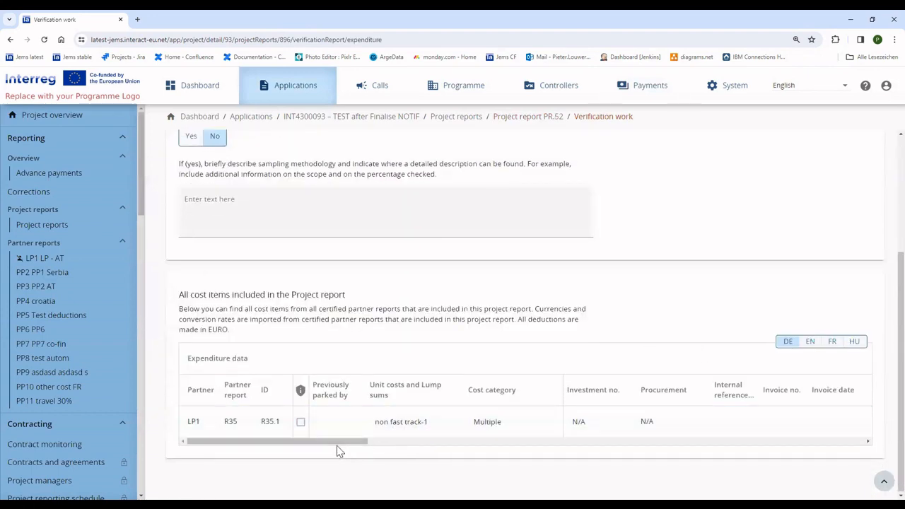
drag(337, 443, 792, 448)
- Reopen project report PR.52 and view its partner certificates, with LP1's R.35 still included
scroll(670, 423, up, 3)
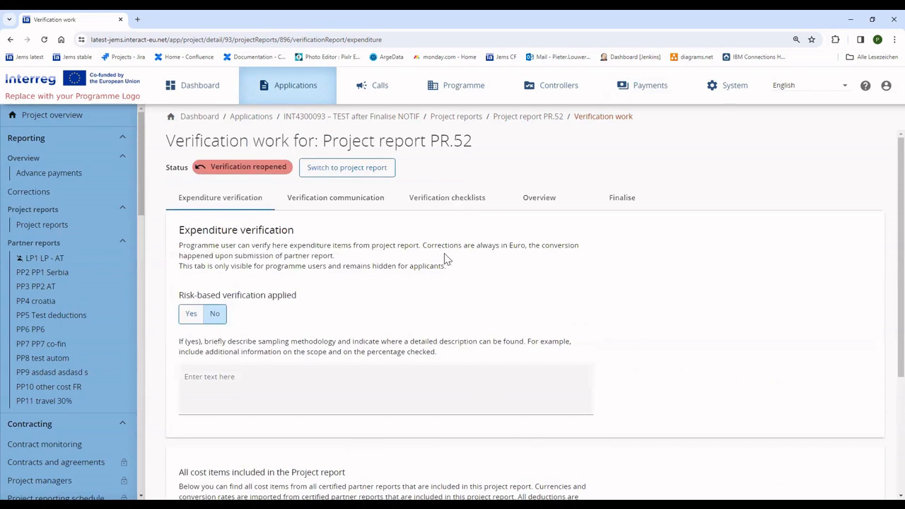
click(347, 170)
click(448, 168)
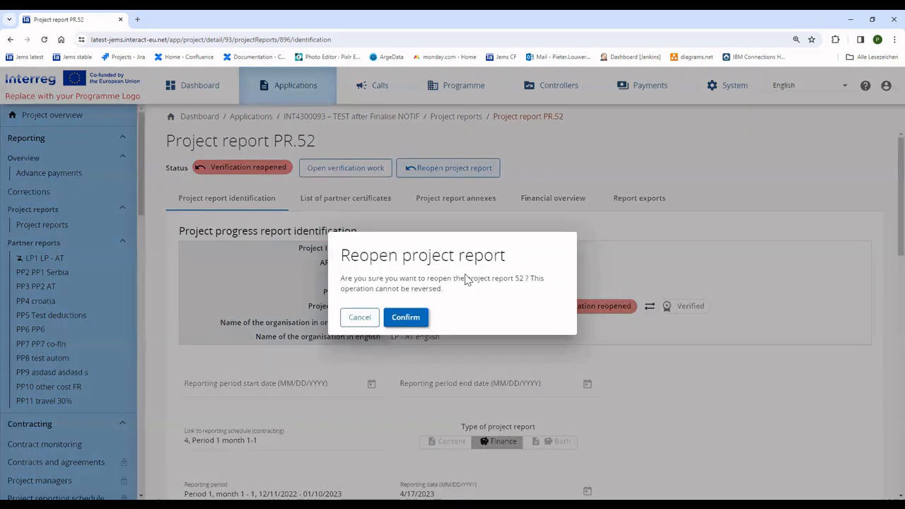
click(407, 318)
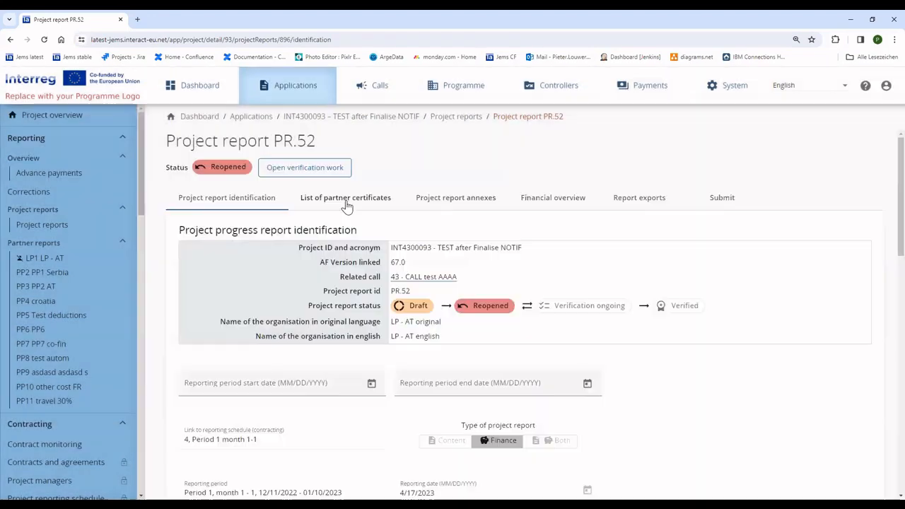
click(346, 202)
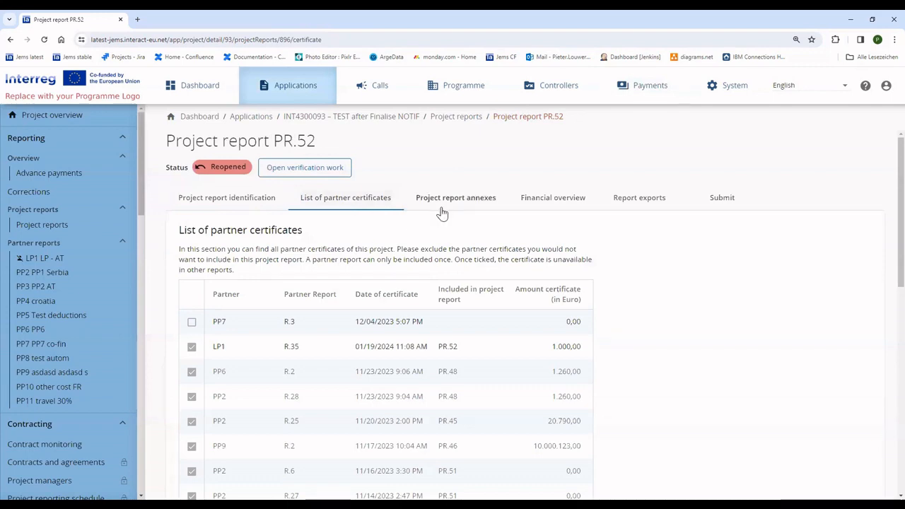
- Look through PR.52's identification, financial overview and annexes tabs
click(245, 205)
click(368, 203)
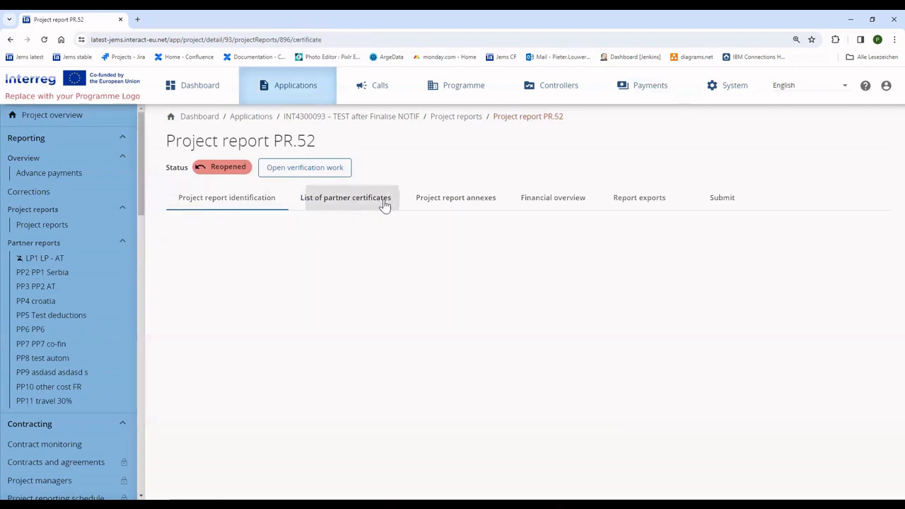
click(577, 201)
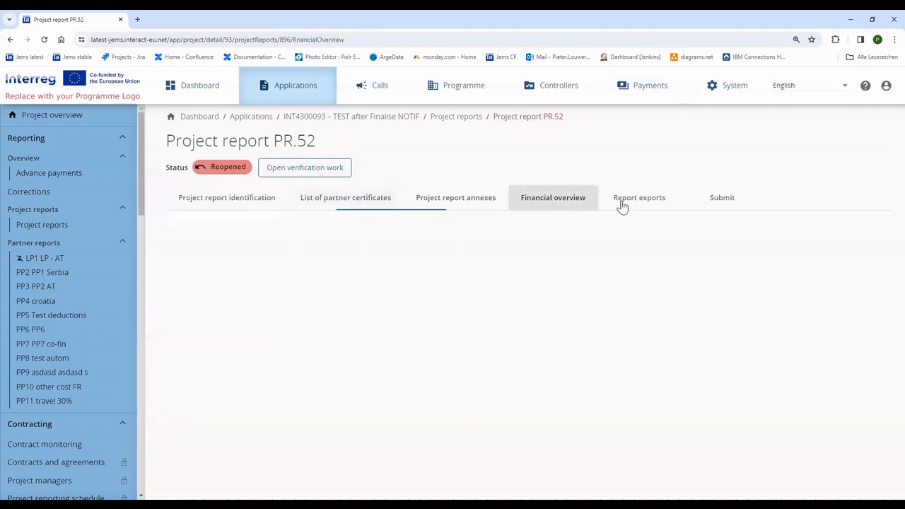
click(454, 200)
click(536, 202)
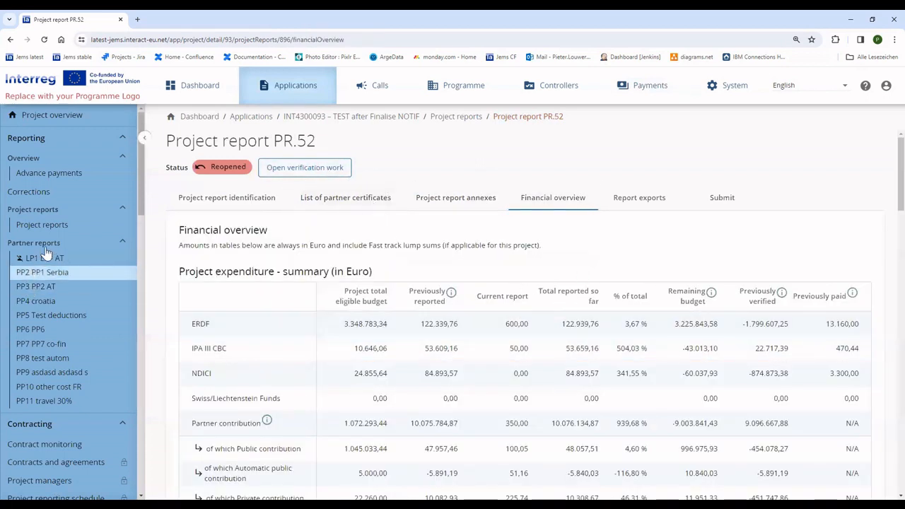
- Check LP1's 1.000,00 certificate in PR.52, then open LP1 LP - AT's partner reports
click(340, 199)
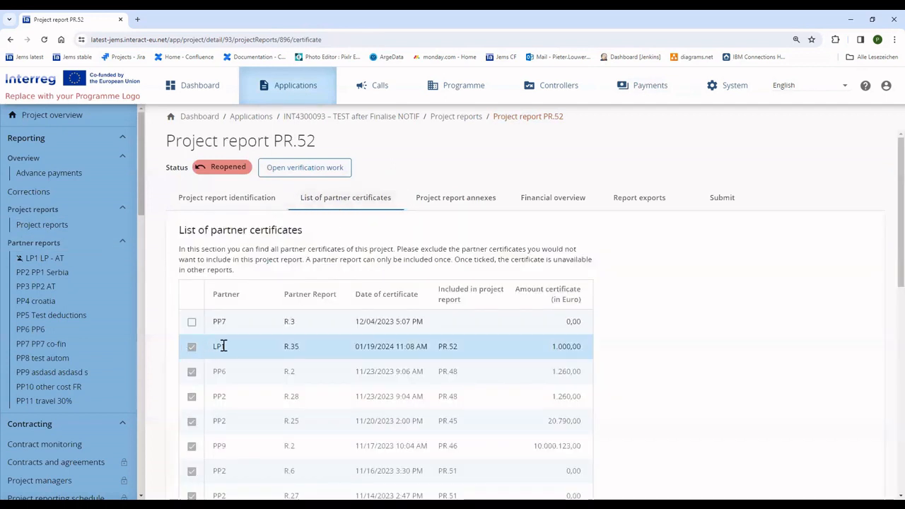
drag(223, 345, 612, 351)
drag(210, 347, 601, 350)
drag(553, 346, 604, 349)
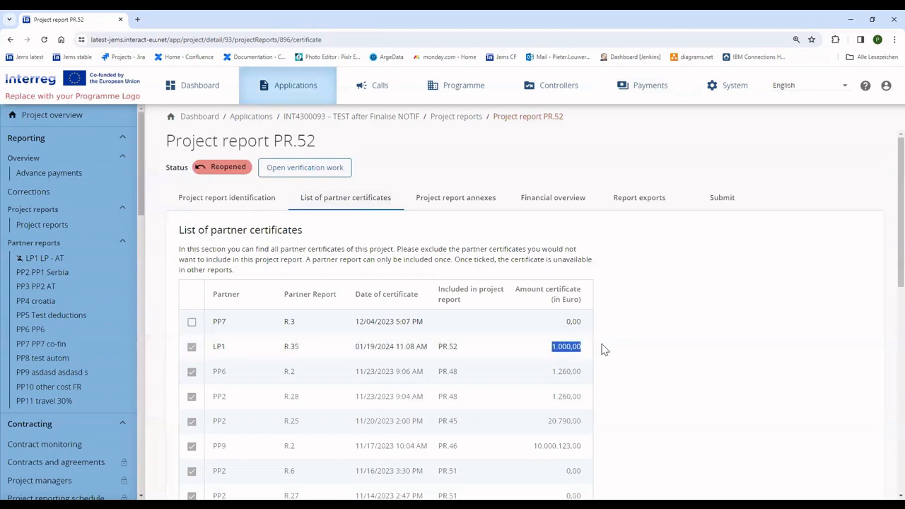
click(64, 259)
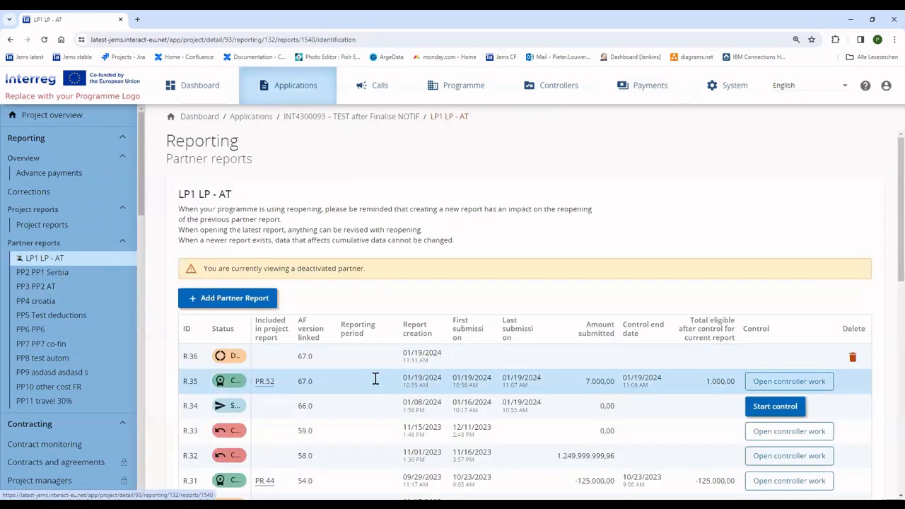
- Check R.35's control report, where reopening is blocked by its PR.52 certificate, then return to project reports
click(376, 379)
click(311, 185)
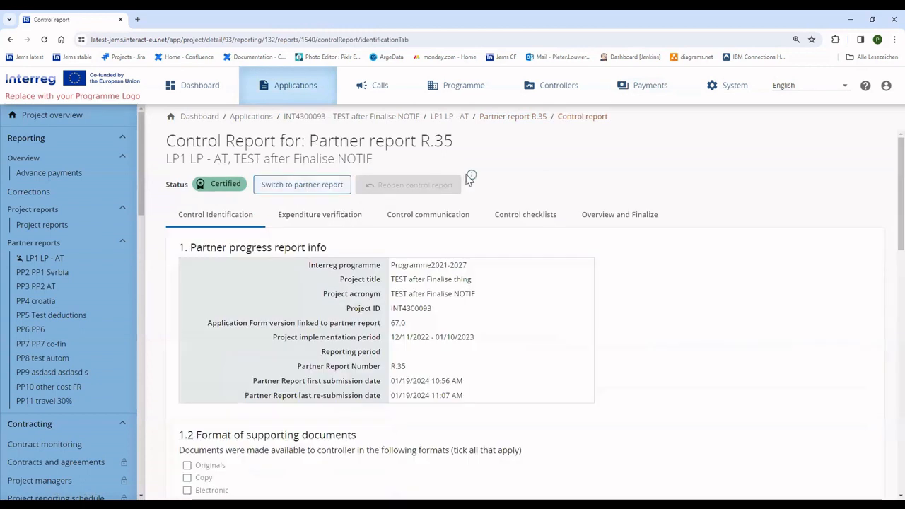
mouse_move(472, 178)
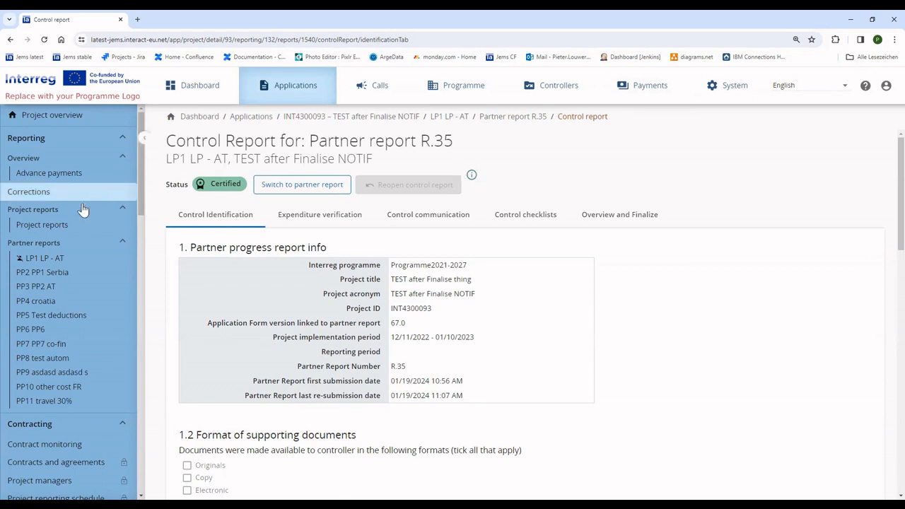
click(60, 225)
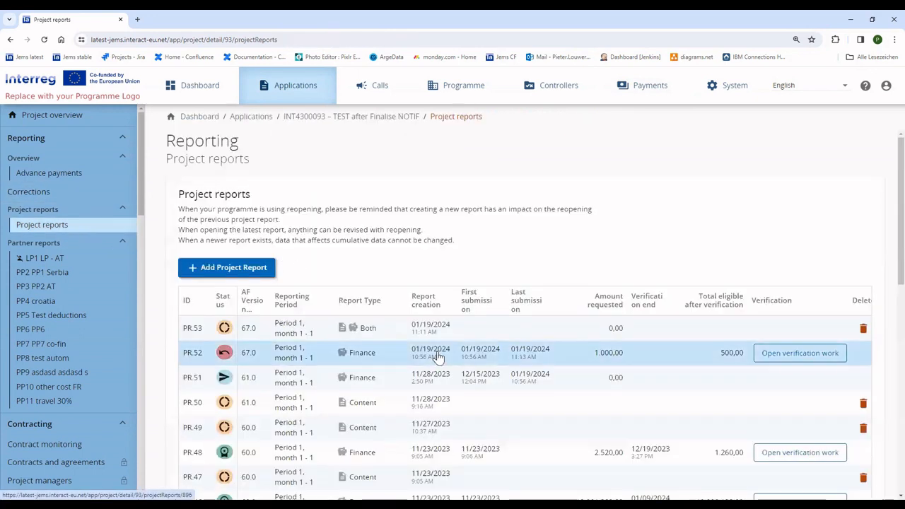
- Review the Finalise section of PR.52's verification work
click(775, 358)
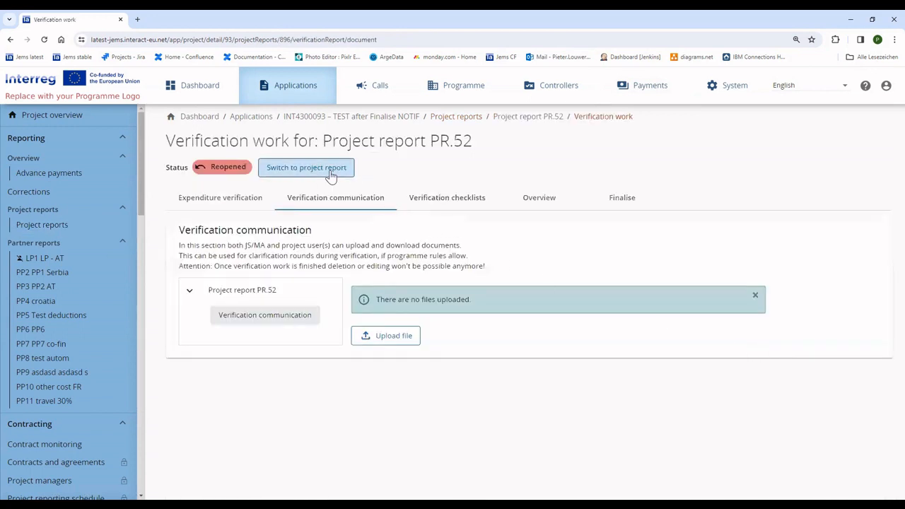
click(614, 204)
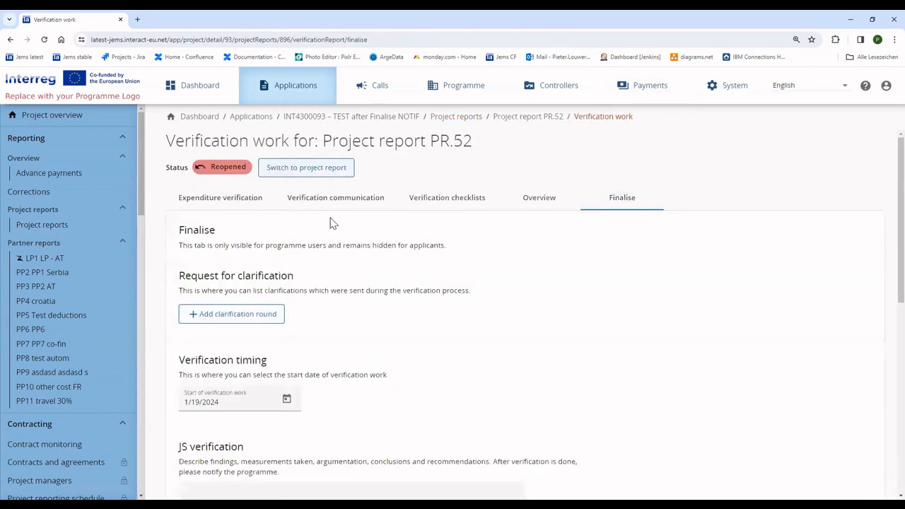
scroll(438, 349, down, 6)
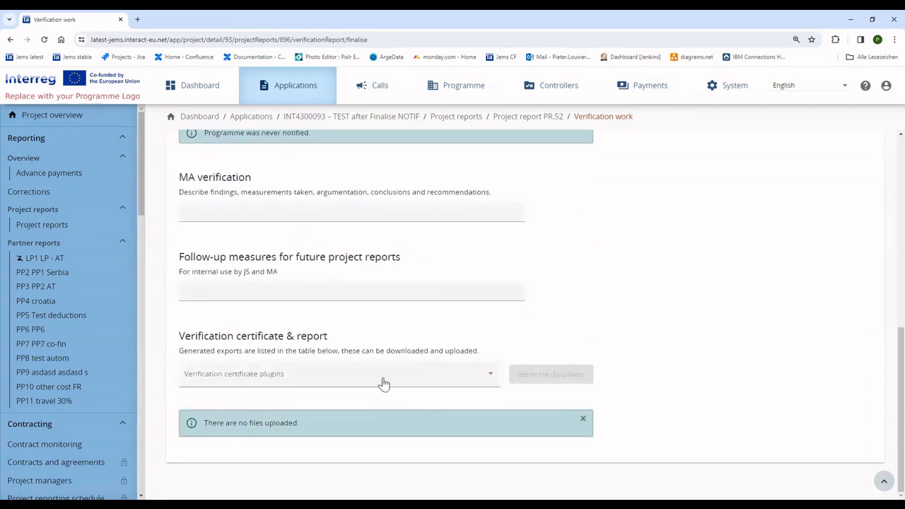
scroll(382, 383, up, 6)
- Resubmit project report PR.52 from its Submit section
click(345, 171)
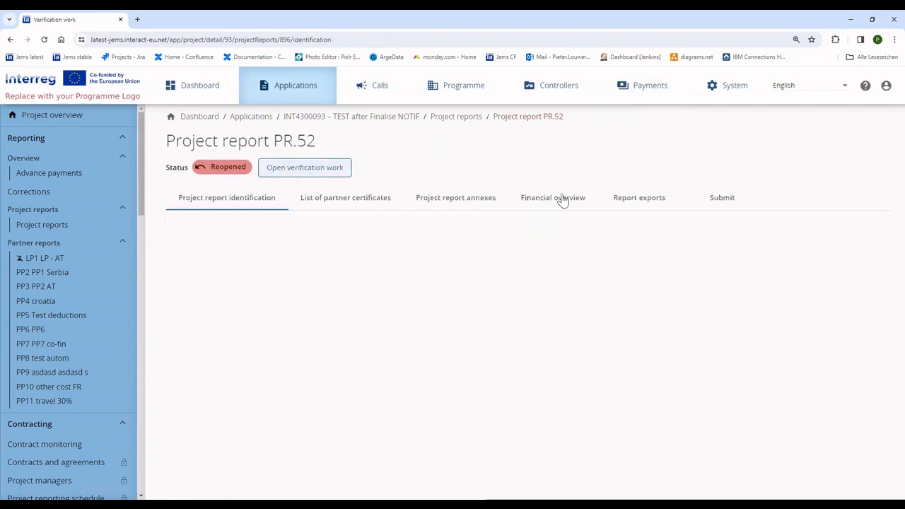
click(718, 198)
click(263, 327)
click(382, 327)
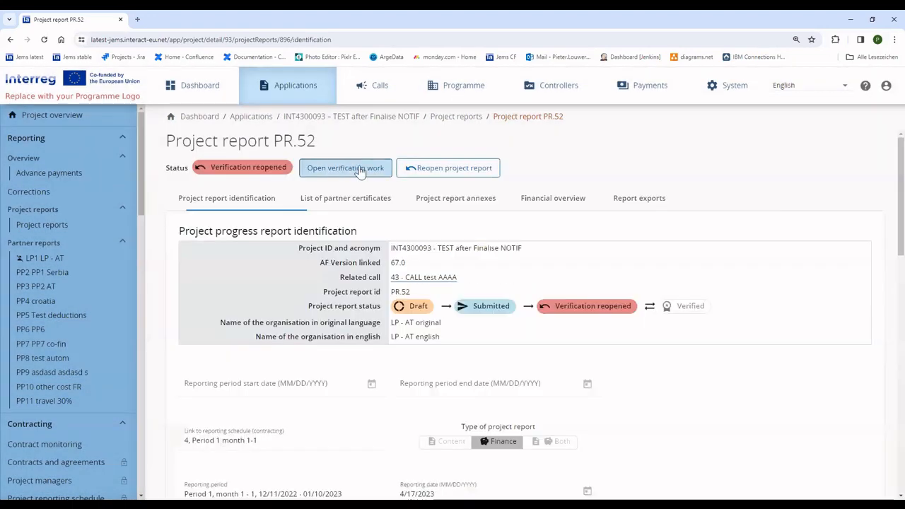
click(314, 169)
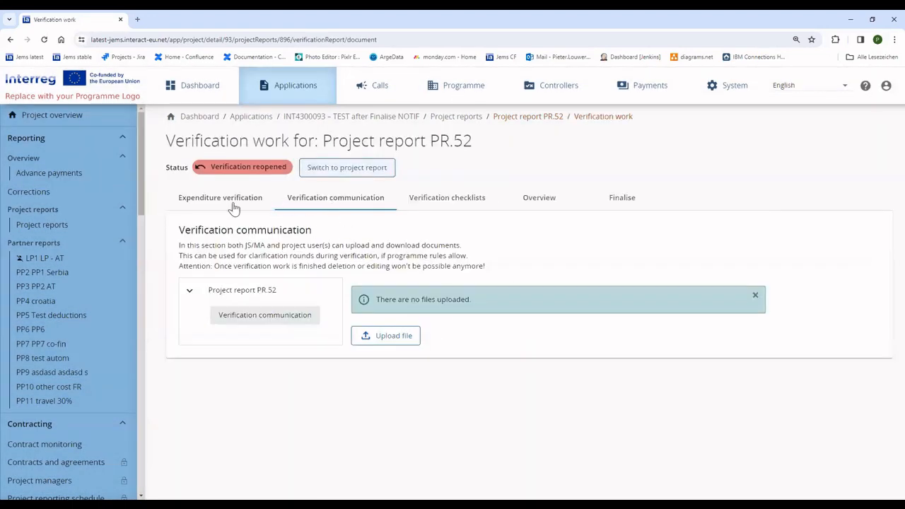
- Park LP1 cost item R35.1 in PR.52's expenditure verification, leaving 0,00 after verification, and save
click(209, 195)
scroll(582, 291, down, 3)
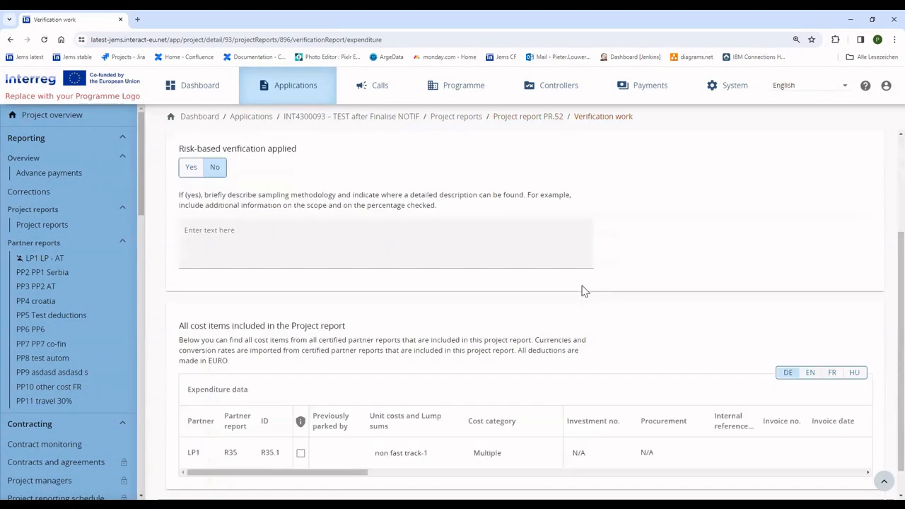
drag(361, 441, 869, 442)
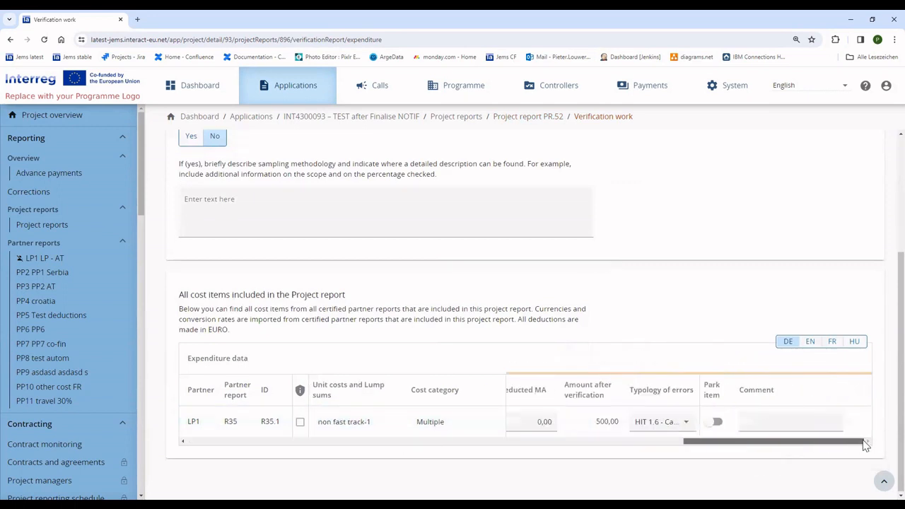
click(714, 423)
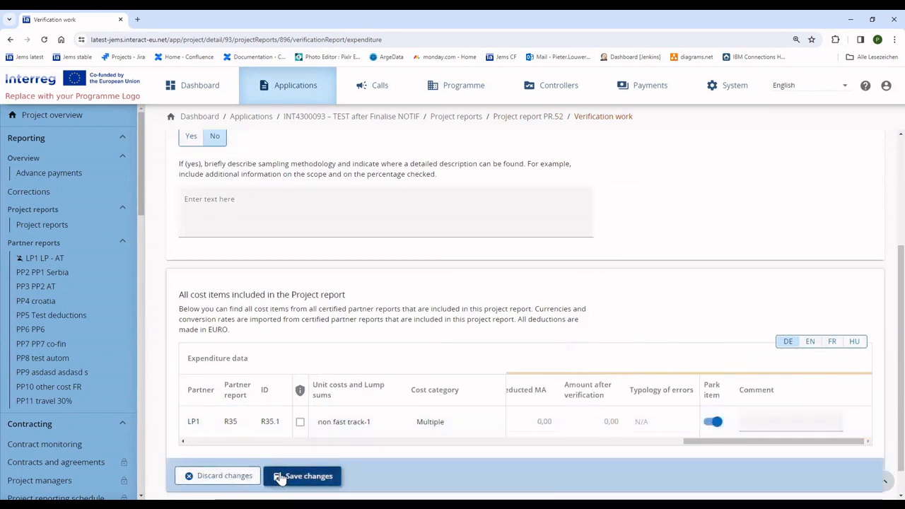
click(303, 477)
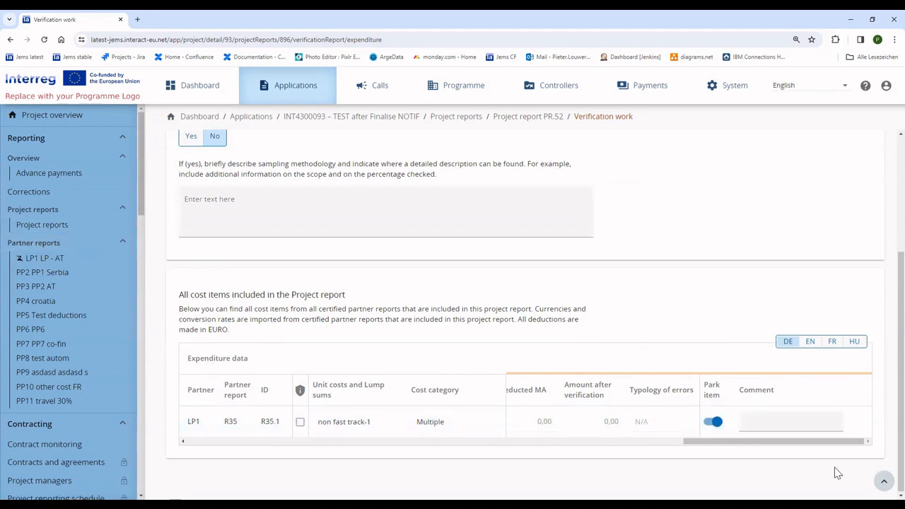
drag(775, 442, 236, 481)
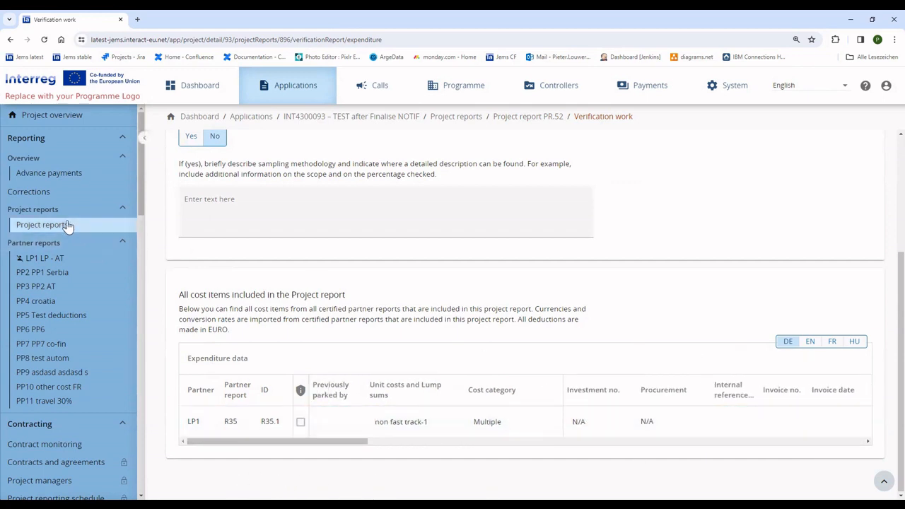
scroll(448, 338, up, 3)
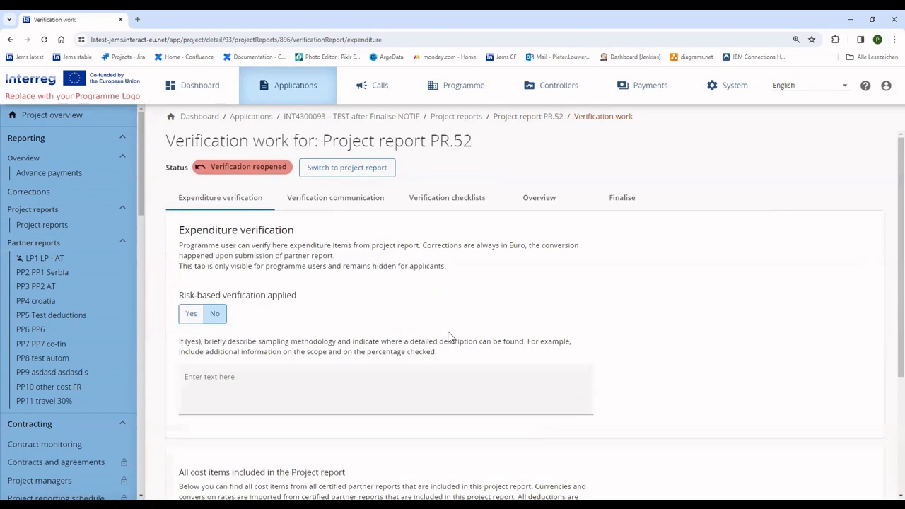
scroll(417, 364, down, 3)
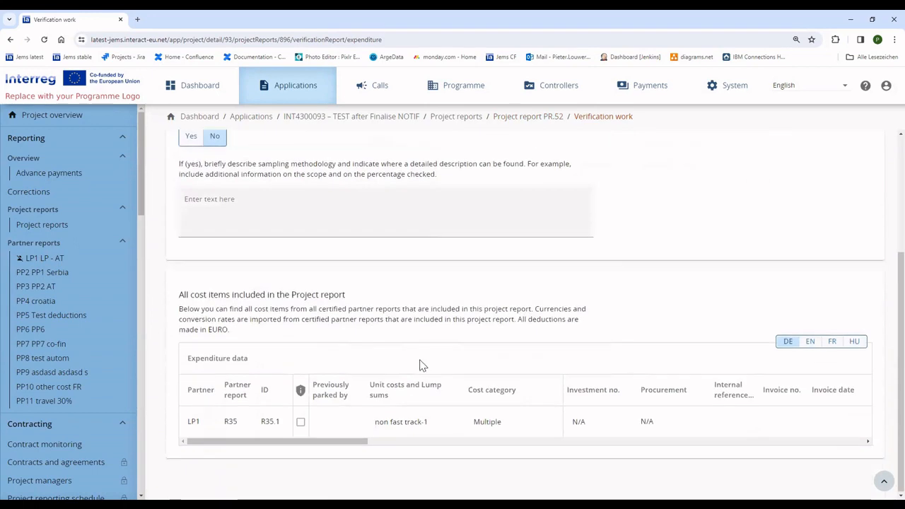
scroll(397, 273, up, 3)
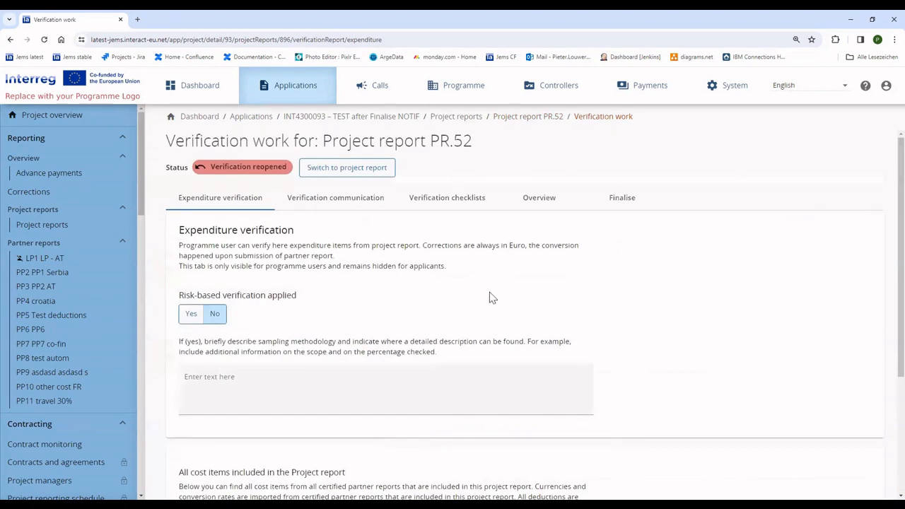
- Finalise PR.52's verification again, giving 0,00 total eligible after verification
click(618, 201)
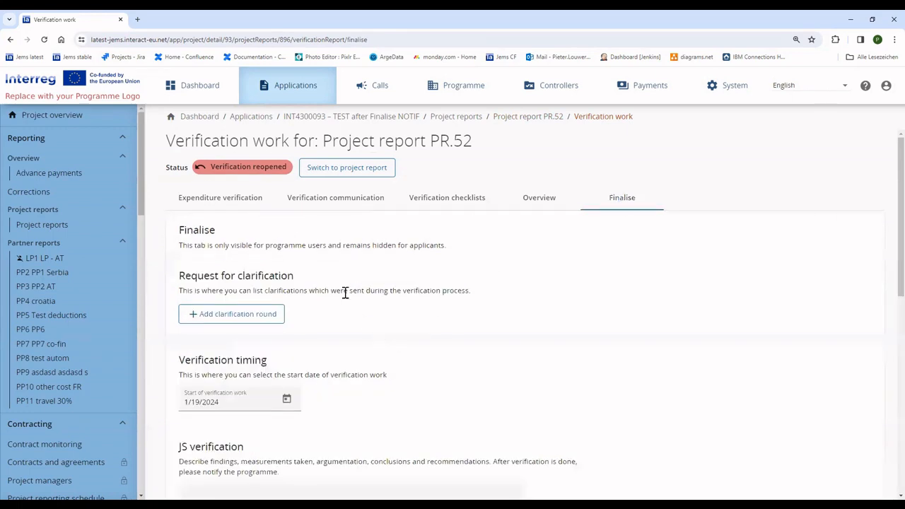
scroll(392, 328, down, 5)
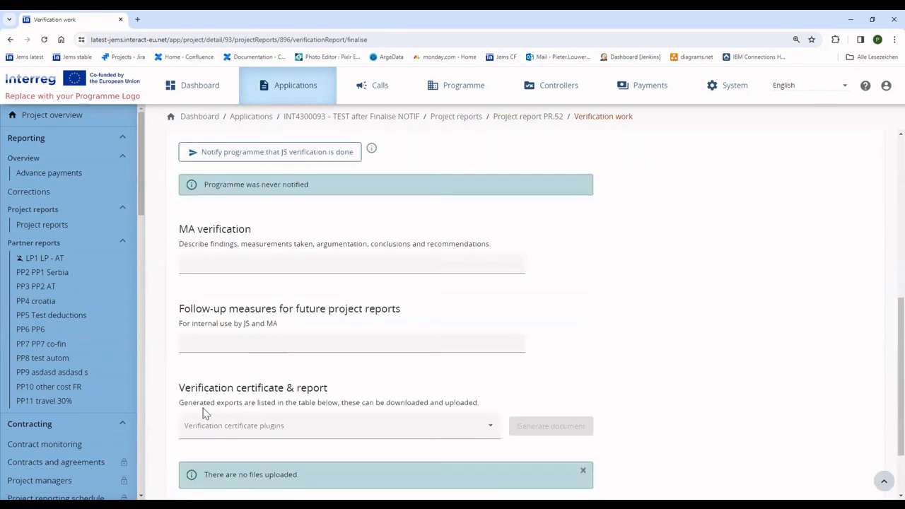
scroll(203, 414, down, 2)
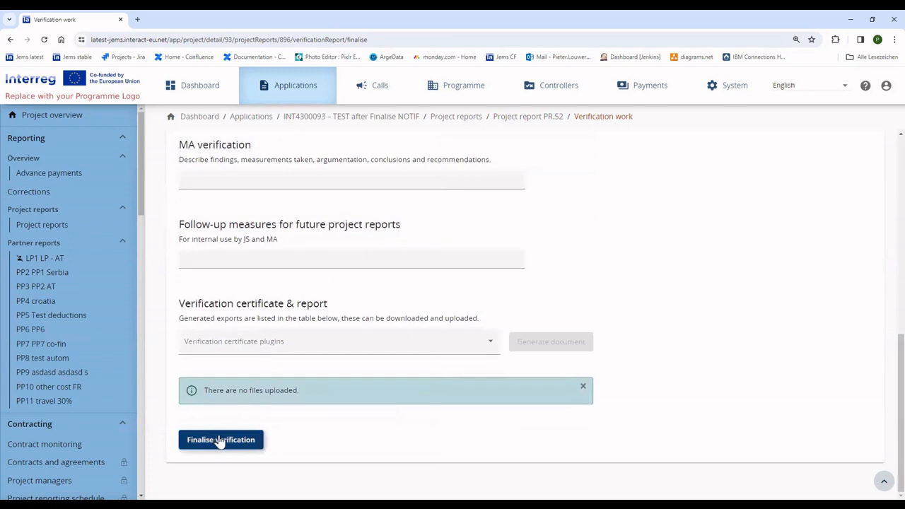
click(220, 440)
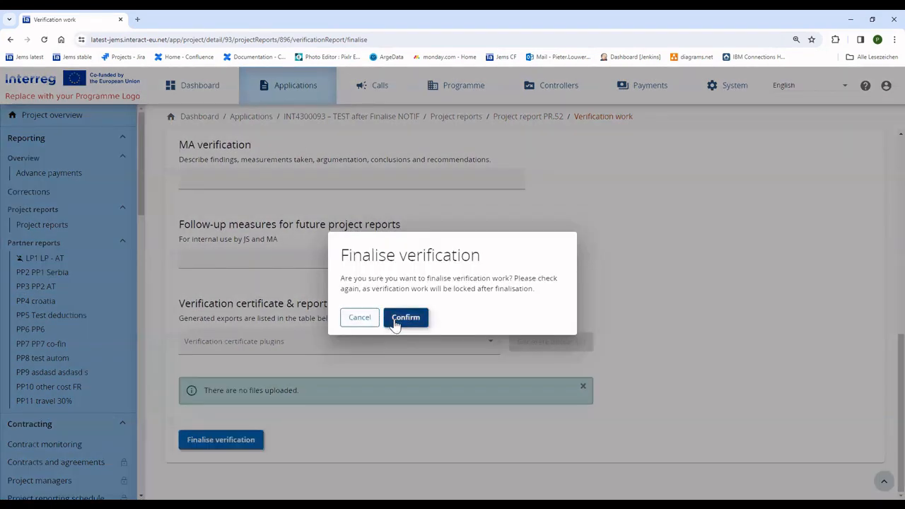
click(395, 319)
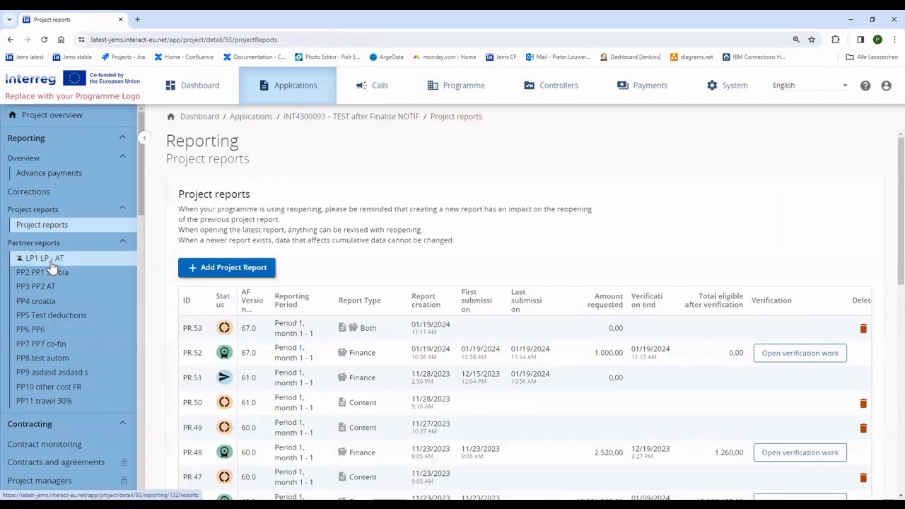
- Start the control of LP1 LP - AT's partner report R.34
click(51, 266)
scroll(361, 434, down, 2)
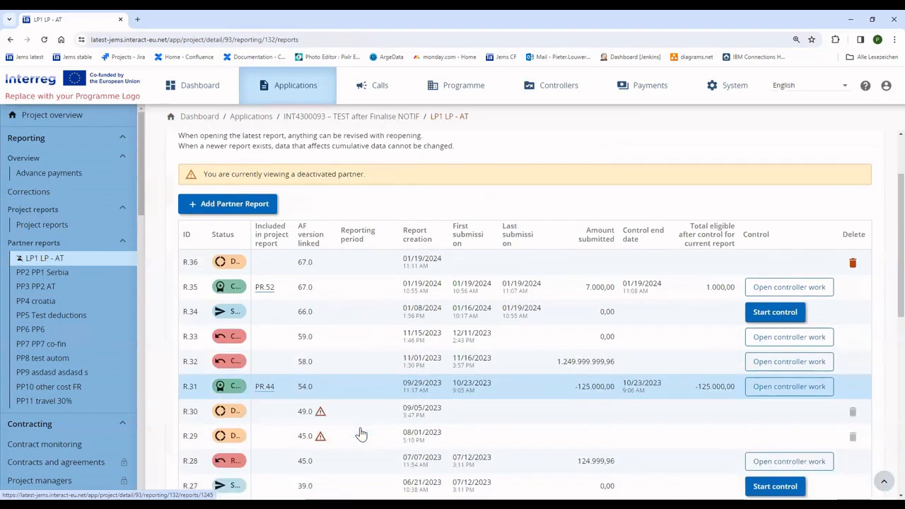
scroll(382, 436, down, 2)
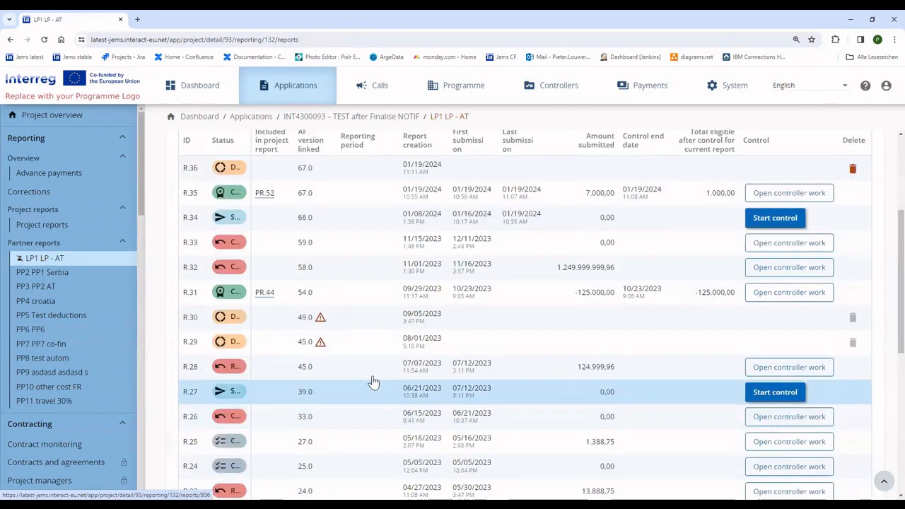
scroll(507, 279, up, 1)
click(756, 264)
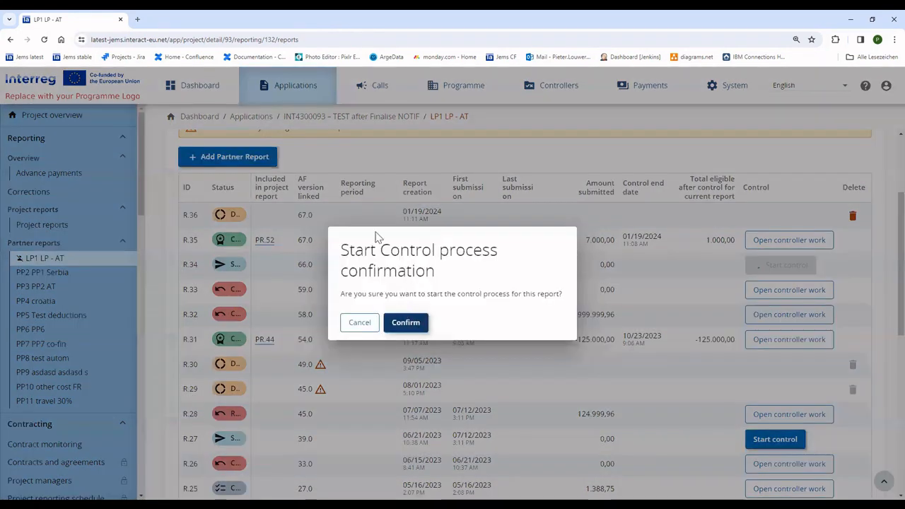
click(406, 320)
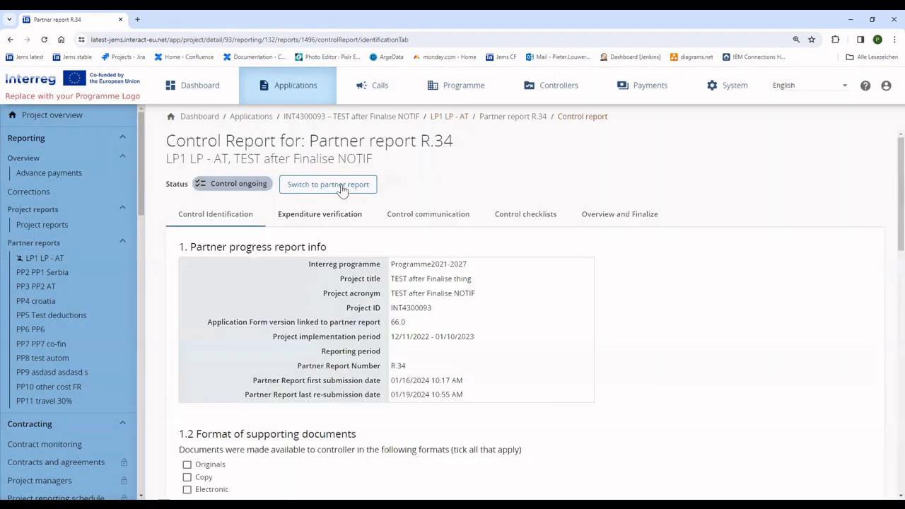
- Run the pre-submission check and finalise R.34's control, certified with 0,00 eligible
click(332, 186)
click(841, 218)
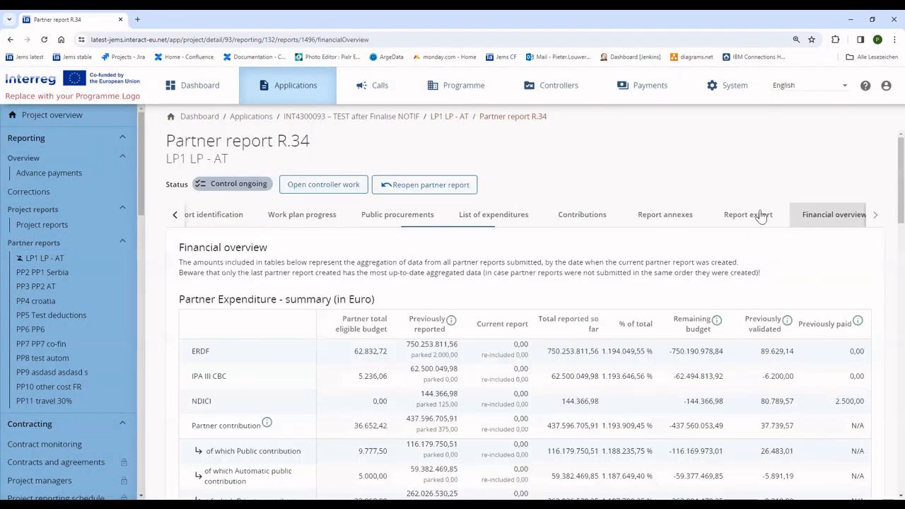
click(327, 185)
click(622, 213)
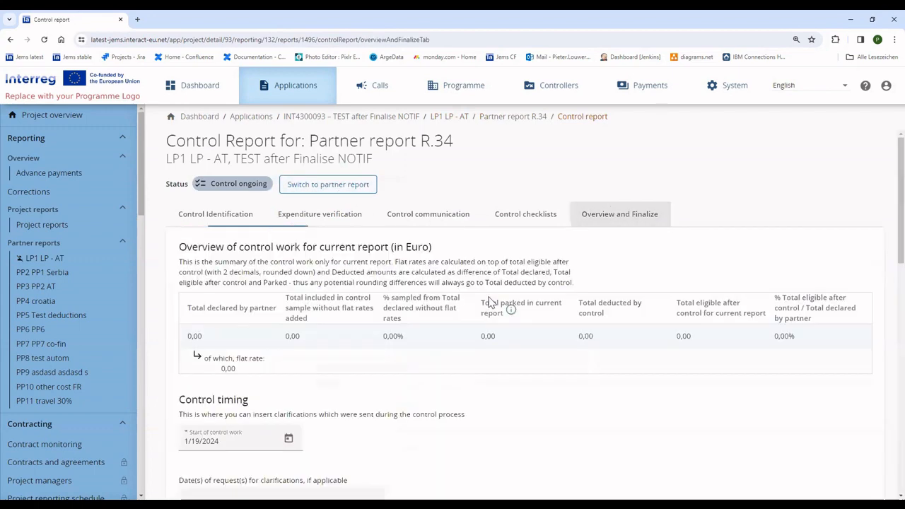
scroll(365, 360, down, 5)
scroll(366, 360, down, 6)
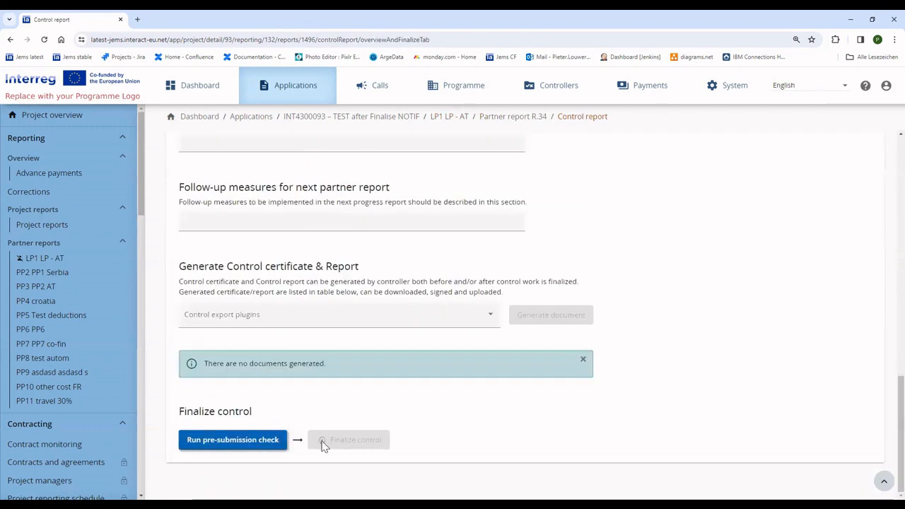
click(248, 437)
click(356, 449)
click(412, 324)
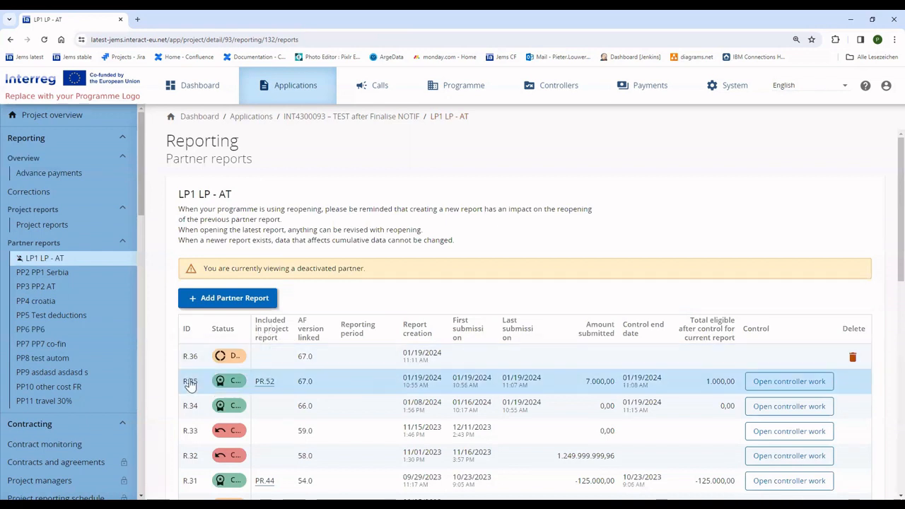
- Check R.35's controller work, browse PP2 PP1 Serbia's reports, then show PP3 PP2 AT's partner reports
click(779, 384)
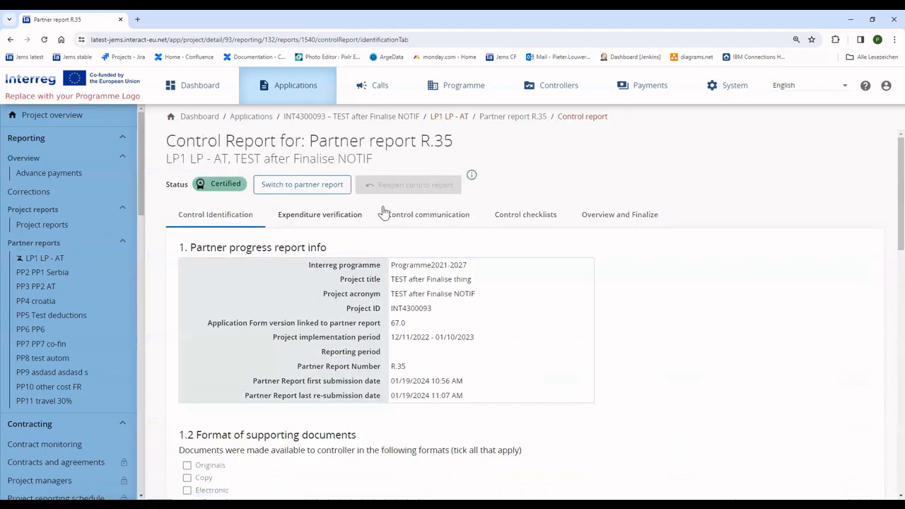
mouse_move(472, 177)
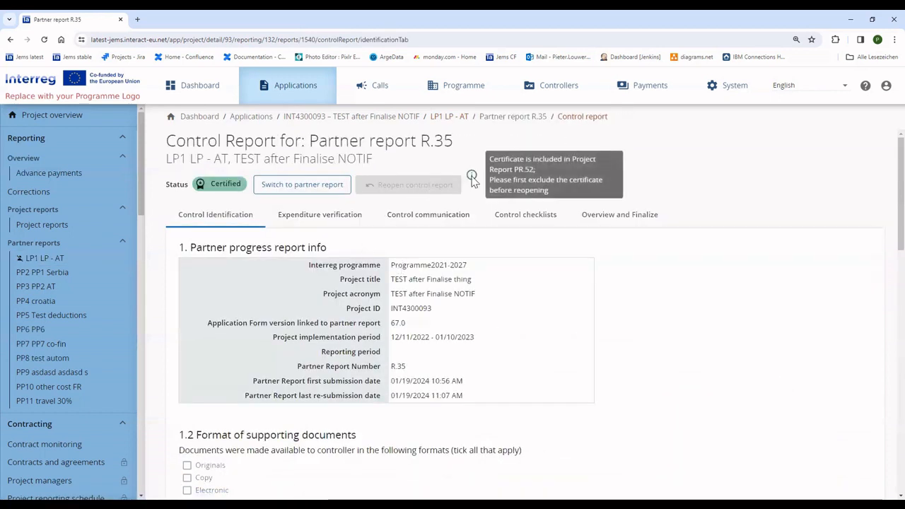
click(61, 280)
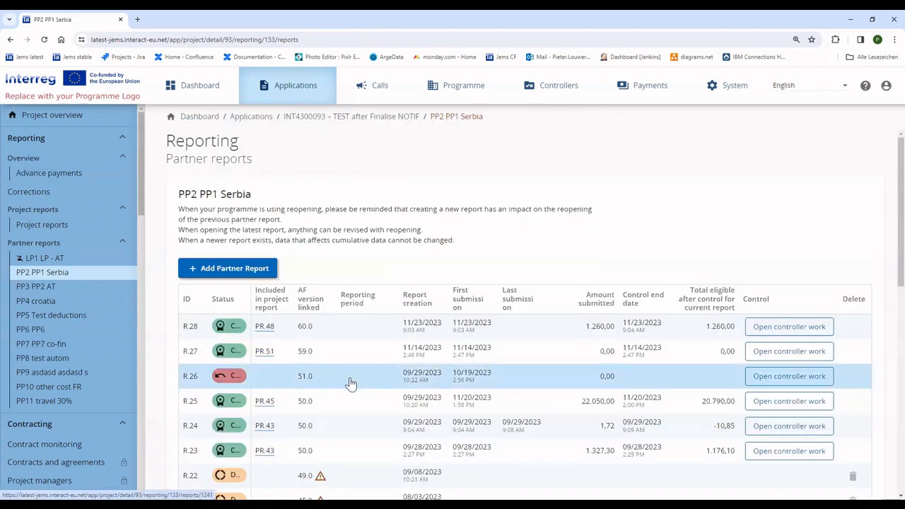
scroll(358, 431, down, 3)
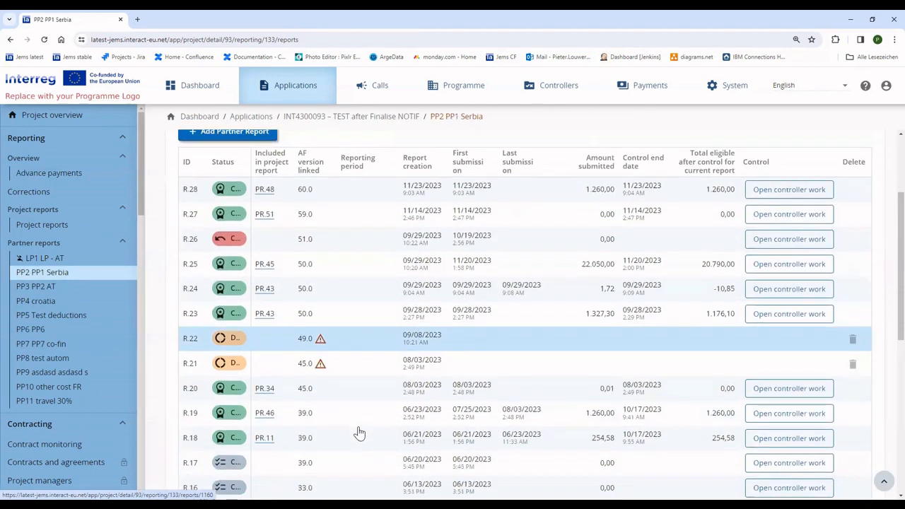
click(62, 288)
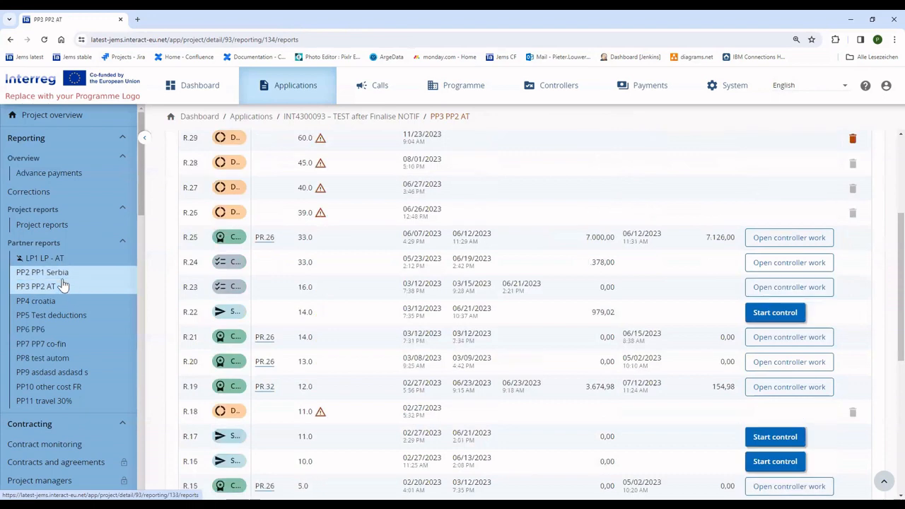
- Reopen the control report of LP1 LP - AT's partner report R.34
click(45, 259)
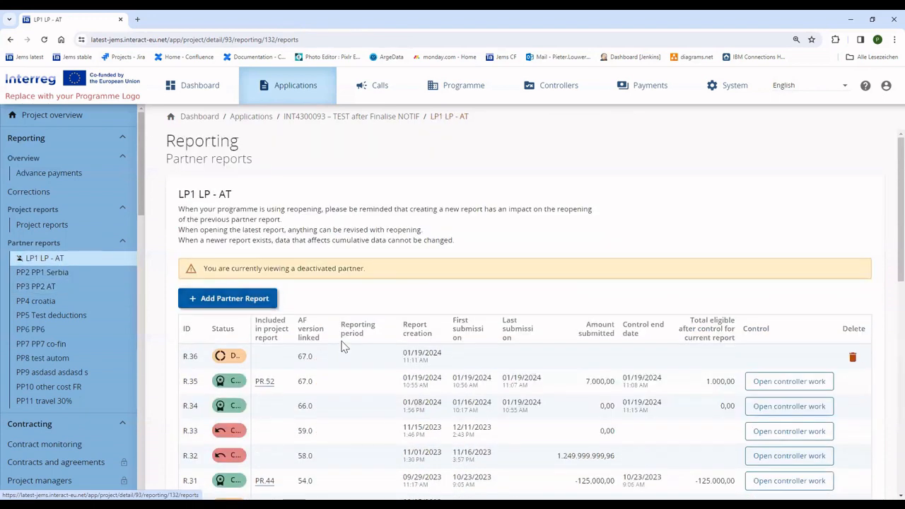
scroll(354, 368, down, 2)
click(308, 264)
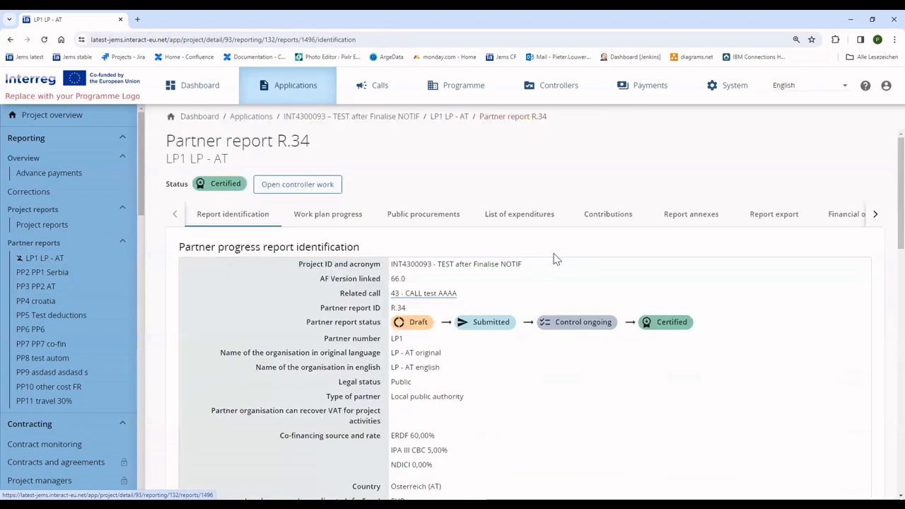
click(296, 187)
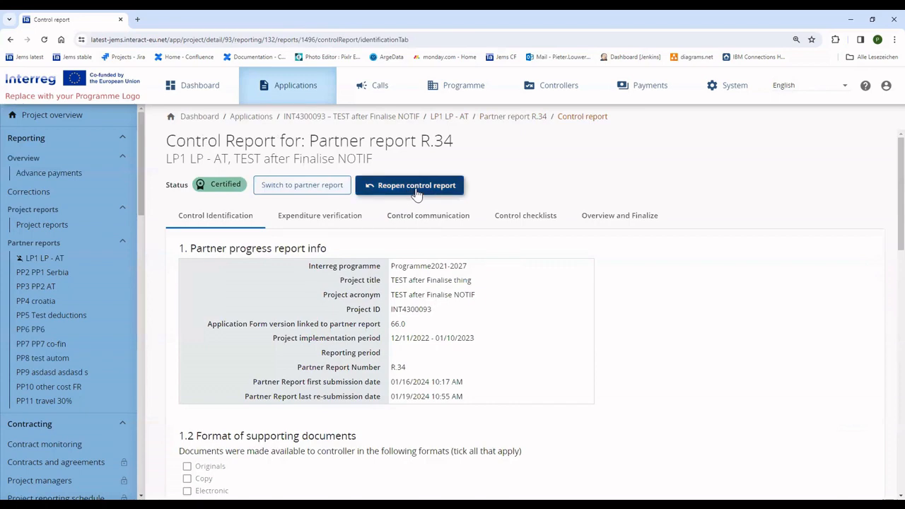
click(417, 191)
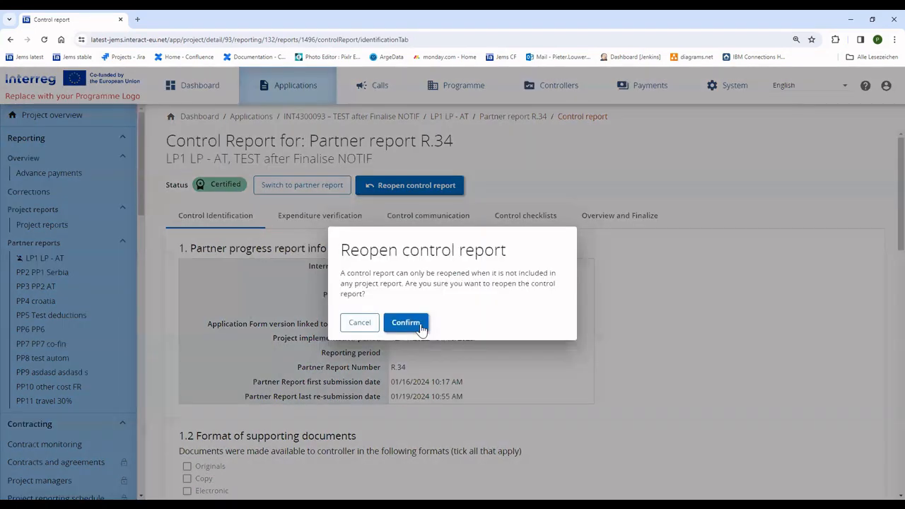
click(420, 327)
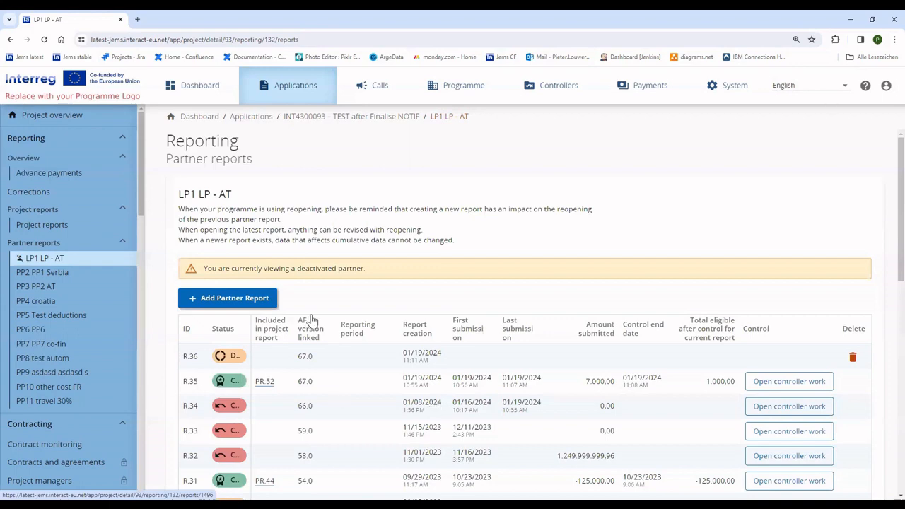
- Review R.34's expenditure verification and control communication, then reopen partner report R.34
scroll(294, 275, down, 3)
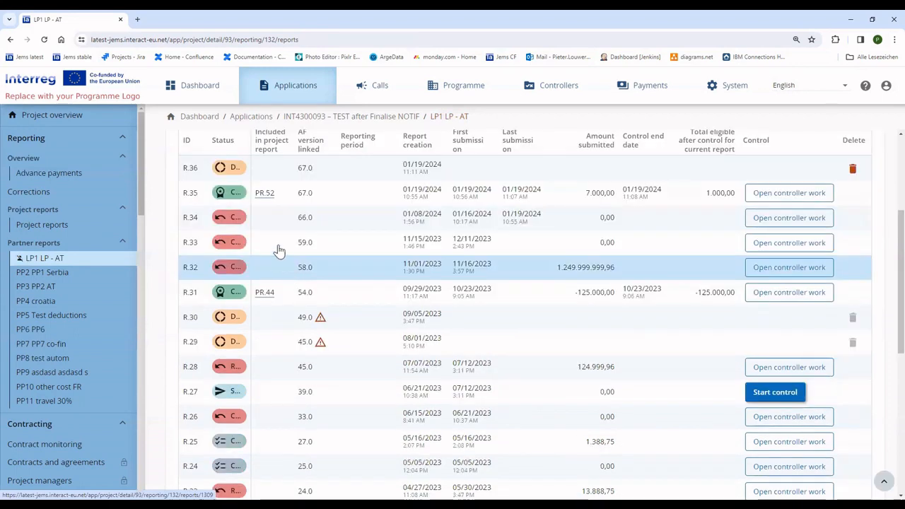
click(277, 219)
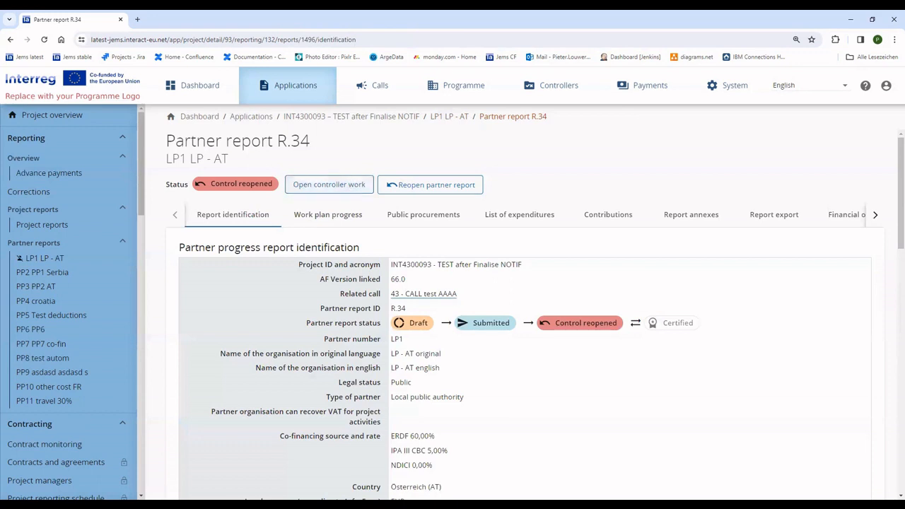
click(354, 187)
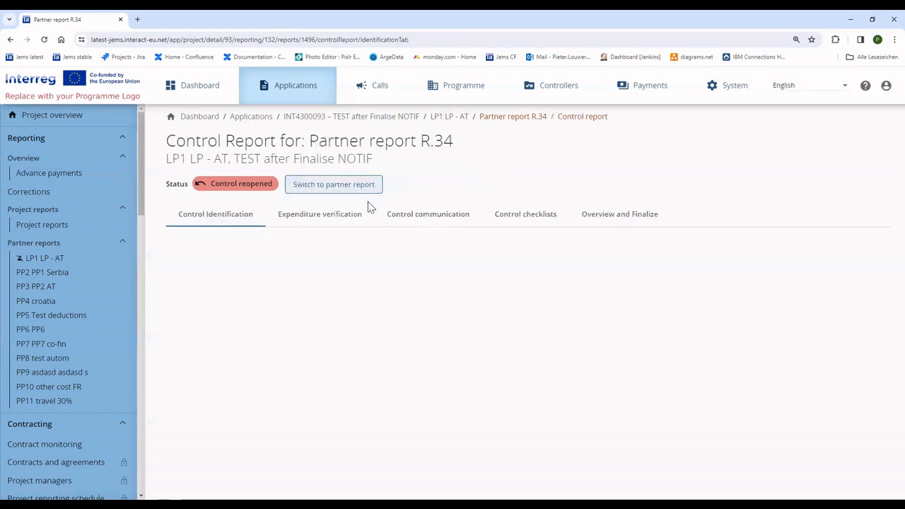
click(310, 223)
click(404, 219)
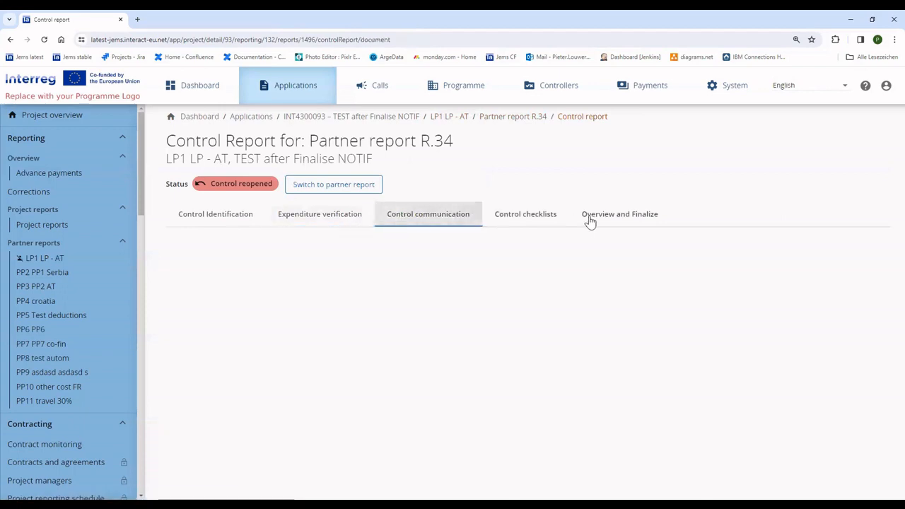
click(347, 185)
click(327, 216)
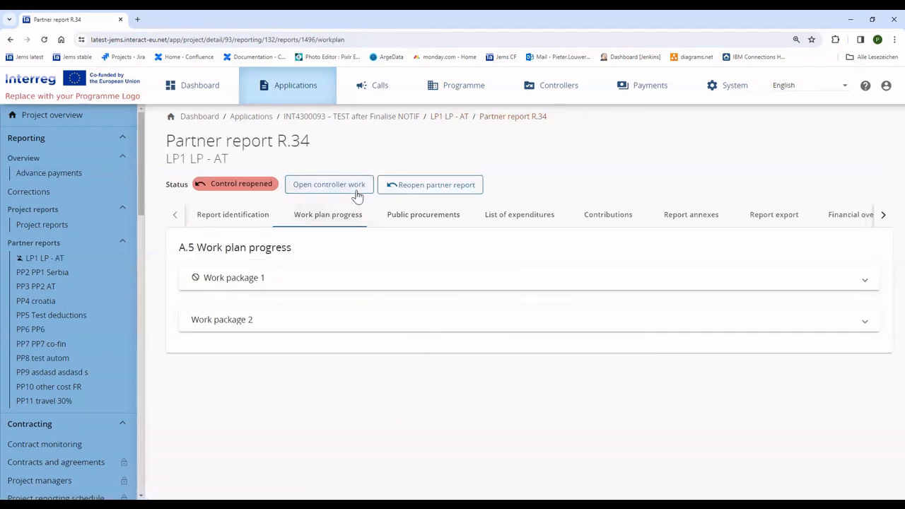
click(395, 187)
click(406, 365)
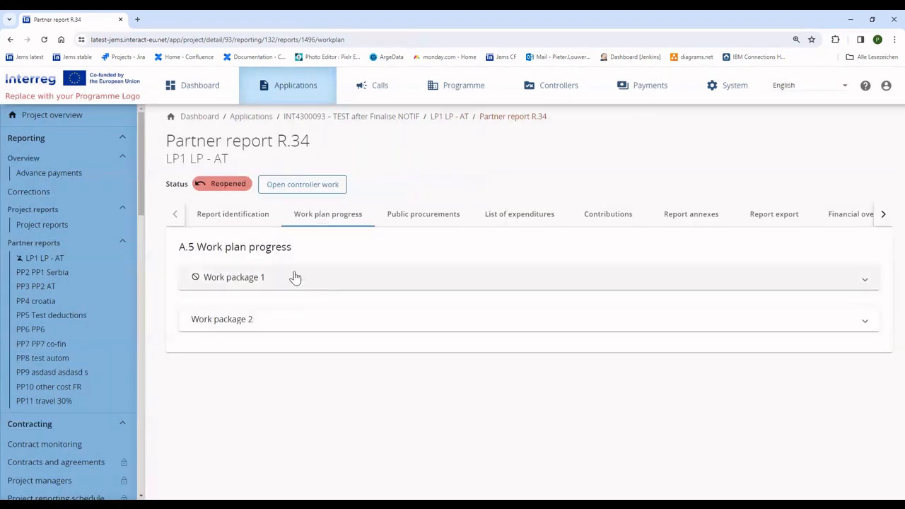
- Review R.34's identification details and Work package 1 in the work plan progress
click(241, 216)
scroll(368, 255, down, 3)
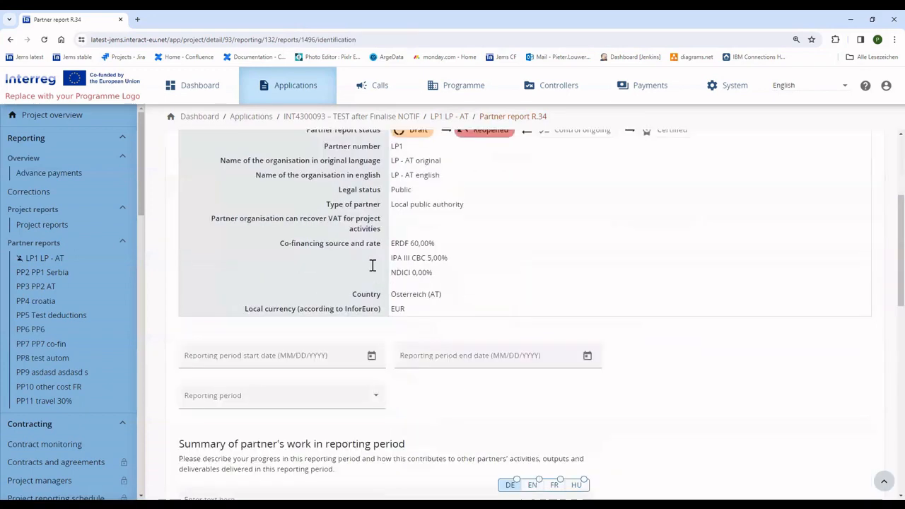
scroll(373, 269, down, 3)
scroll(372, 280, up, 3)
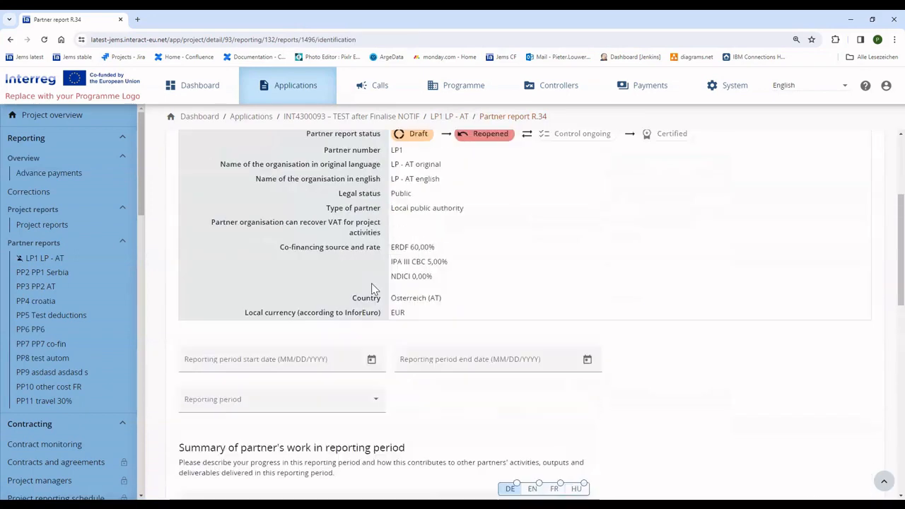
scroll(373, 289, up, 5)
click(330, 172)
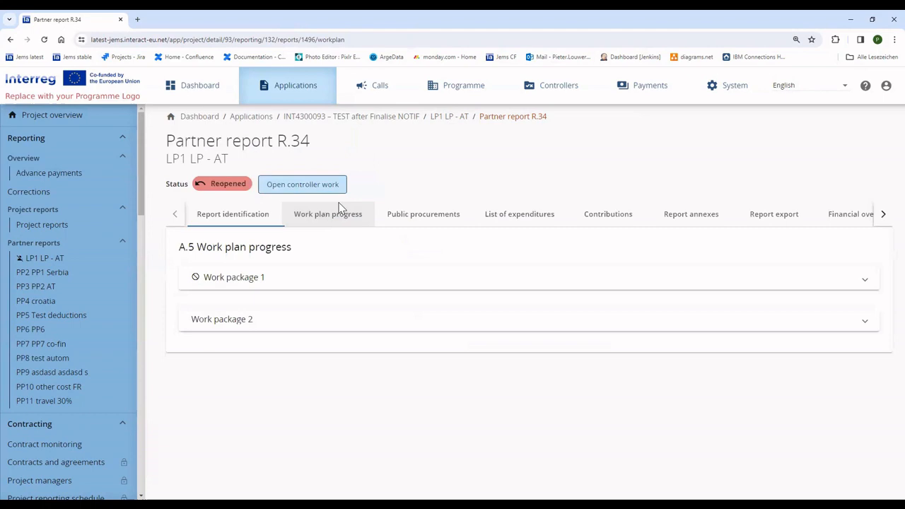
click(333, 285)
scroll(336, 335, down, 5)
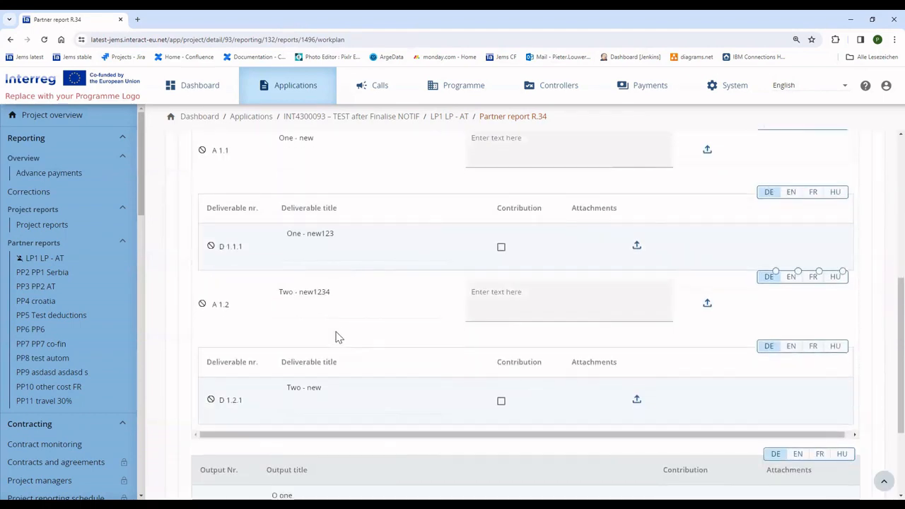
scroll(337, 337, down, 2)
scroll(344, 330, up, 8)
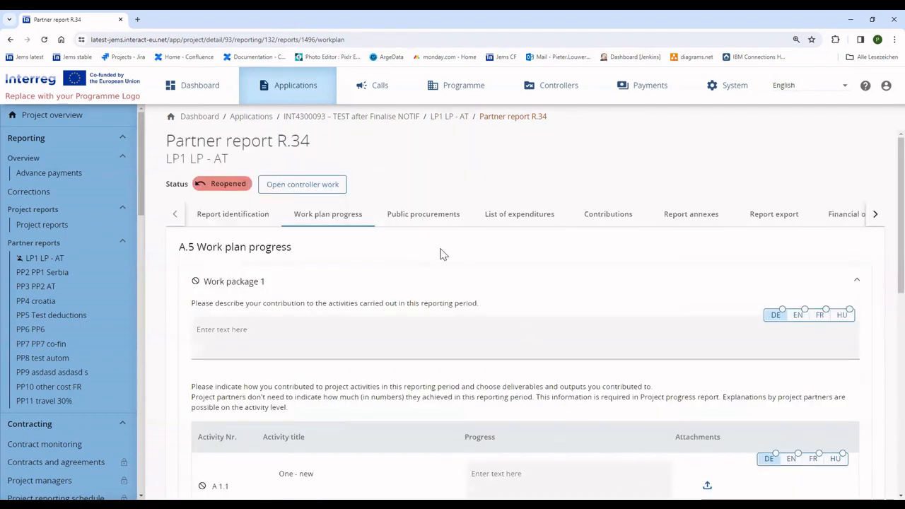
- Look through R.34's public procurements, expenditures list and partner contributions
click(423, 215)
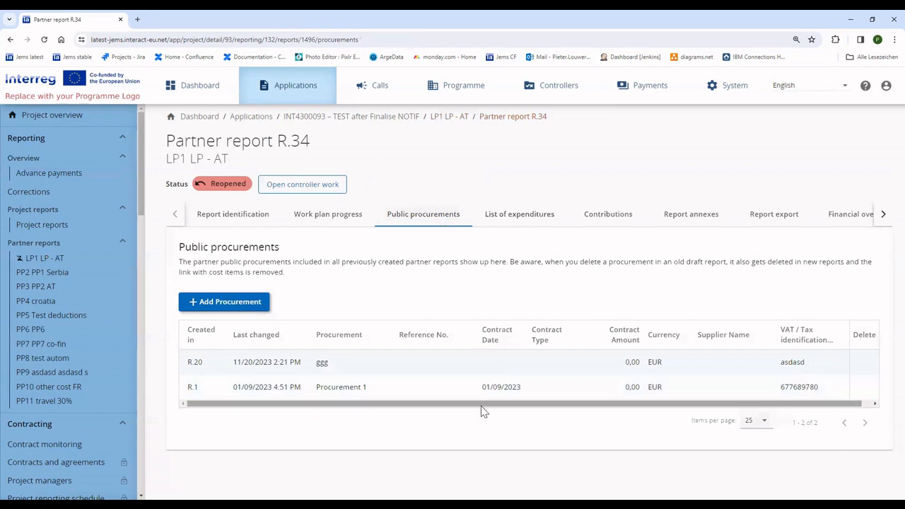
click(527, 216)
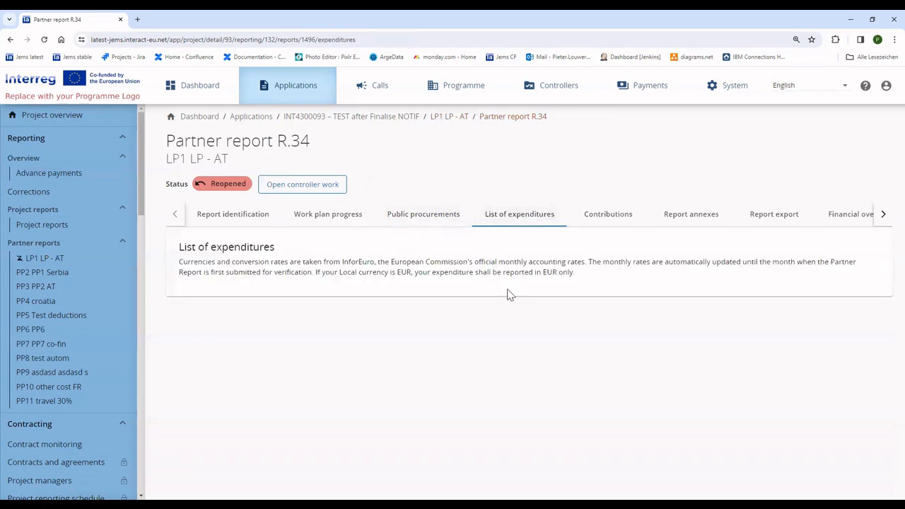
drag(200, 273, 271, 343)
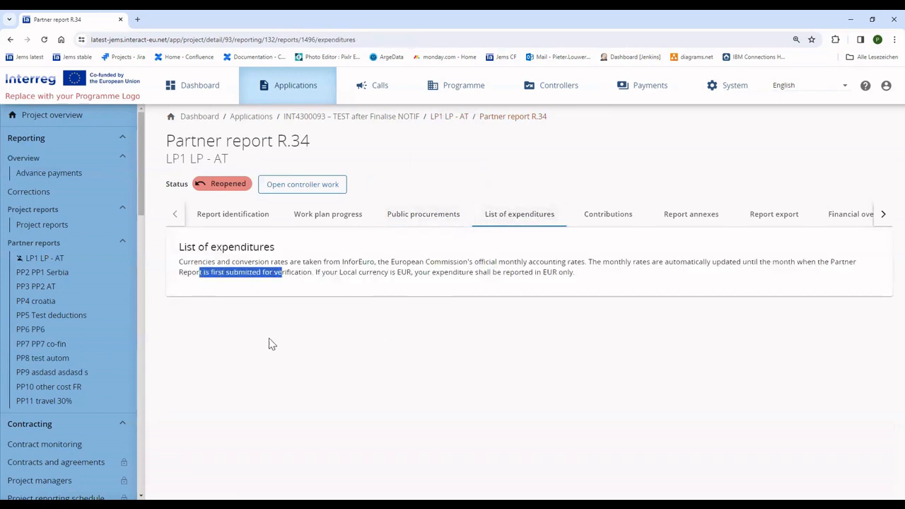
click(188, 260)
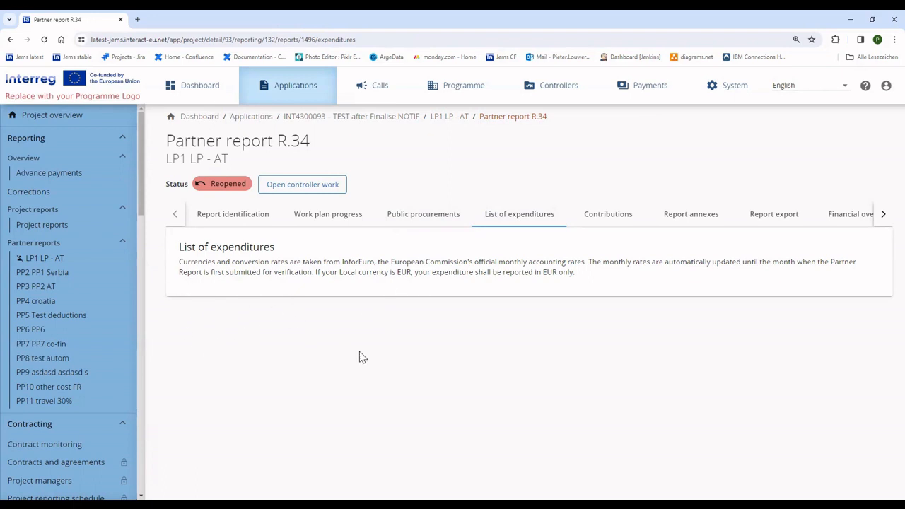
click(624, 215)
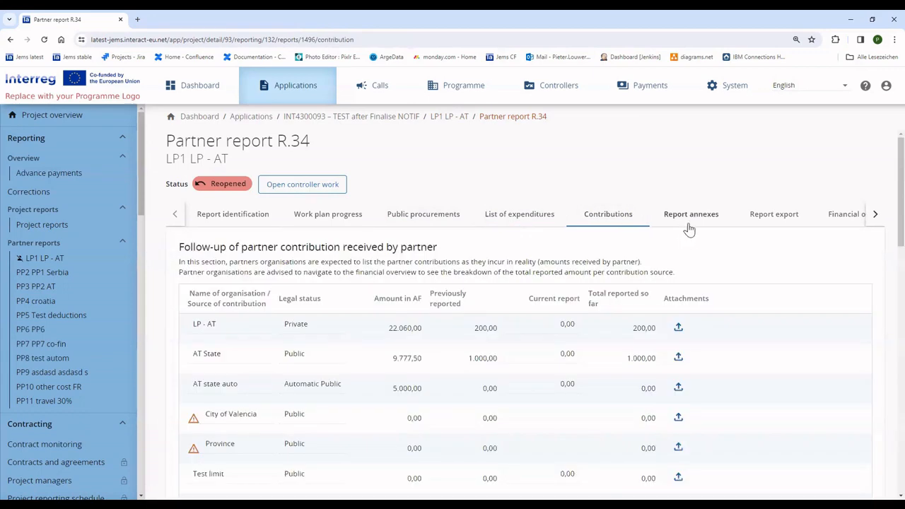
scroll(499, 277, down, 2)
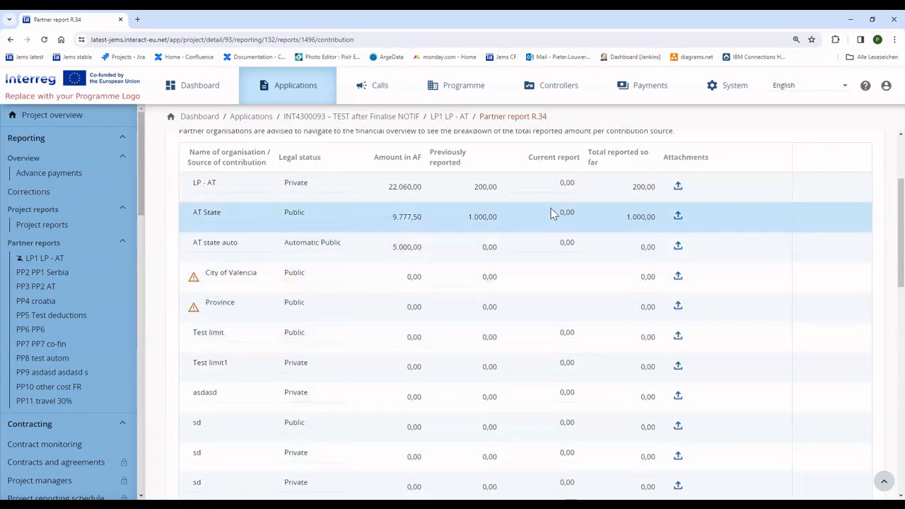
scroll(550, 373, down, 6)
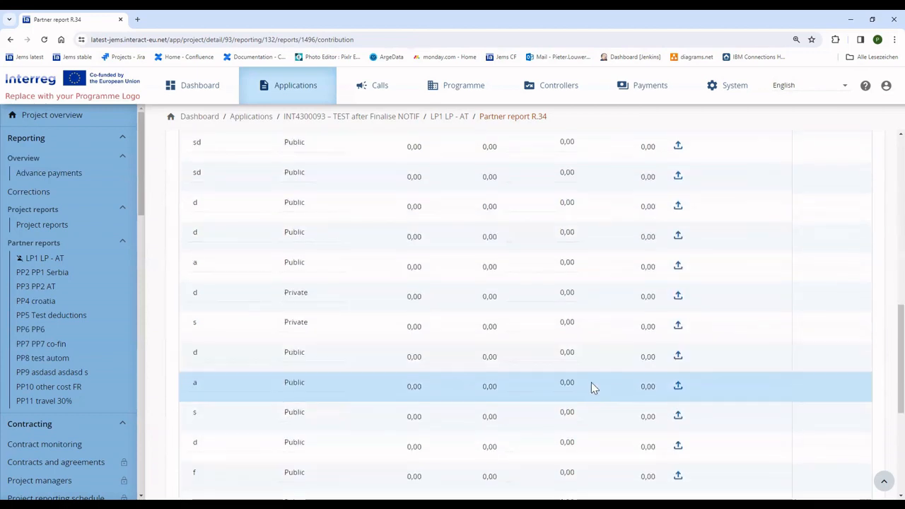
scroll(590, 382, down, 3)
scroll(499, 318, up, 4)
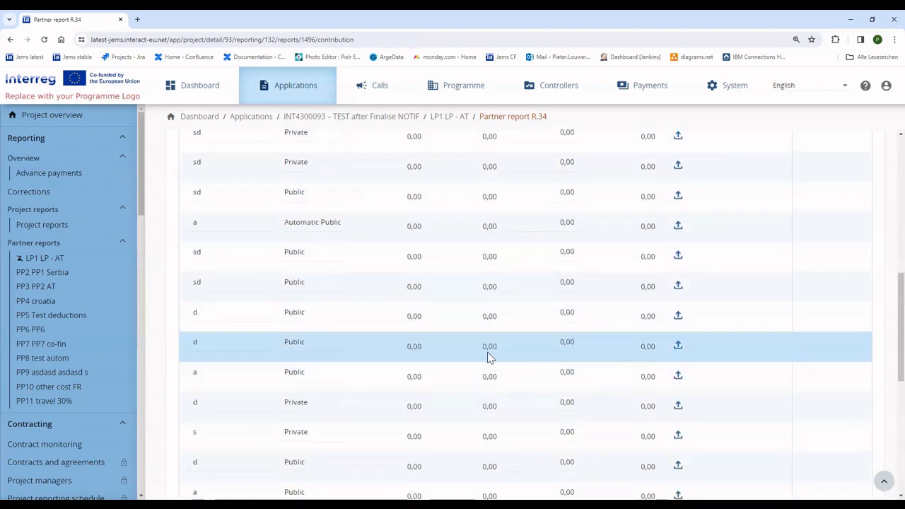
scroll(509, 354, up, 10)
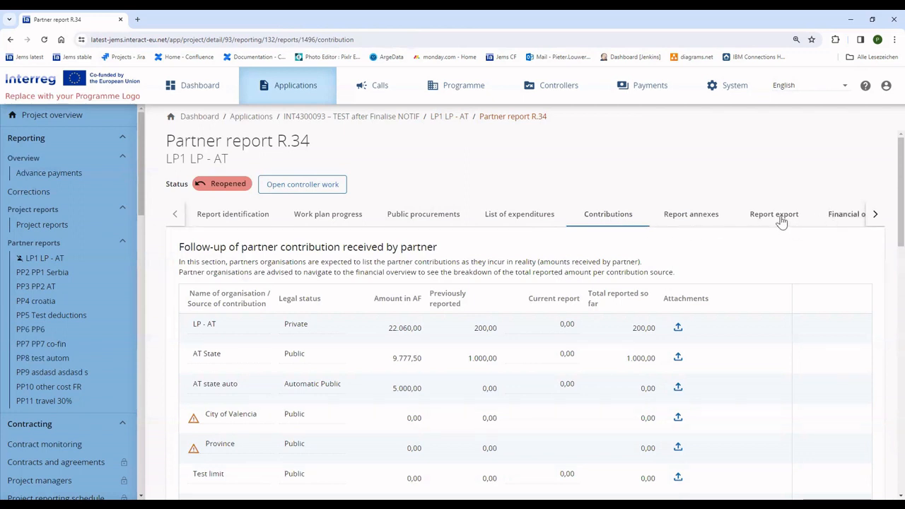
- Check the report annexes, export and financial overview, ending on the Submit section
click(703, 219)
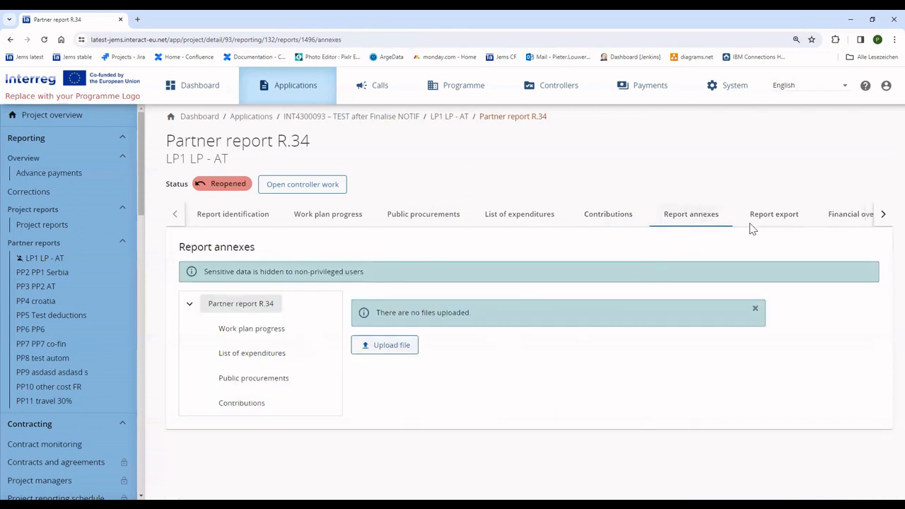
click(768, 219)
click(856, 216)
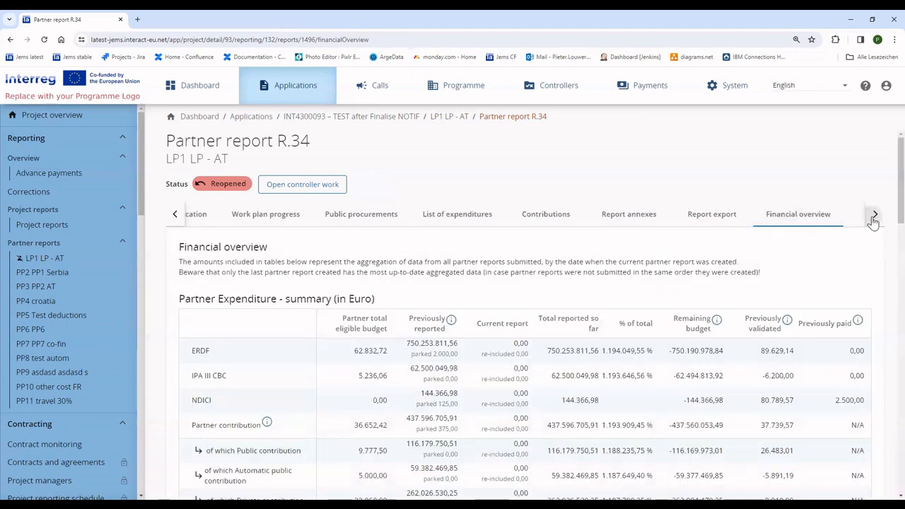
click(874, 217)
click(825, 219)
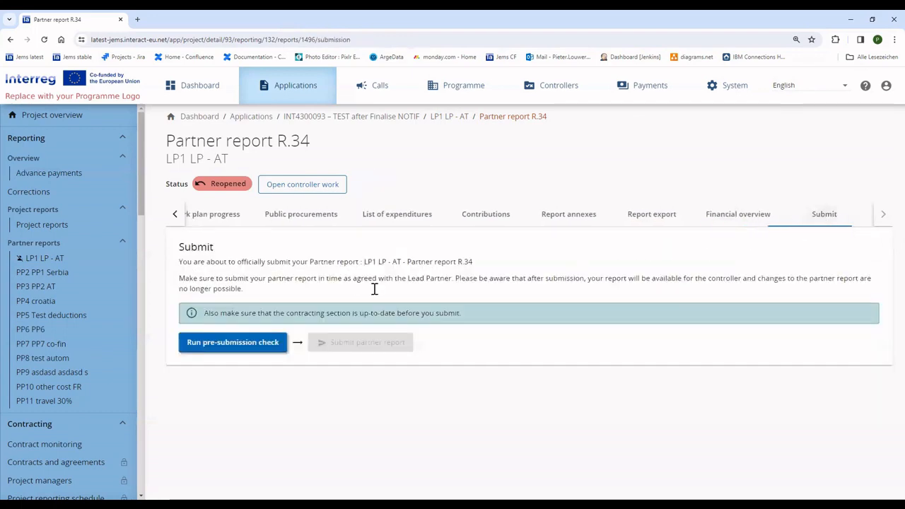
- Run the pre-submission check, submit partner report R.34, and go to Project reports
click(230, 343)
click(370, 343)
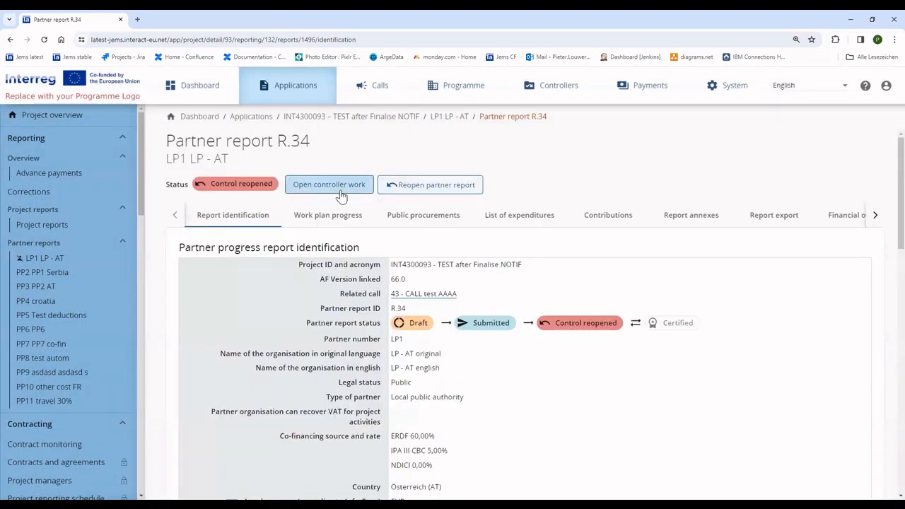
click(38, 227)
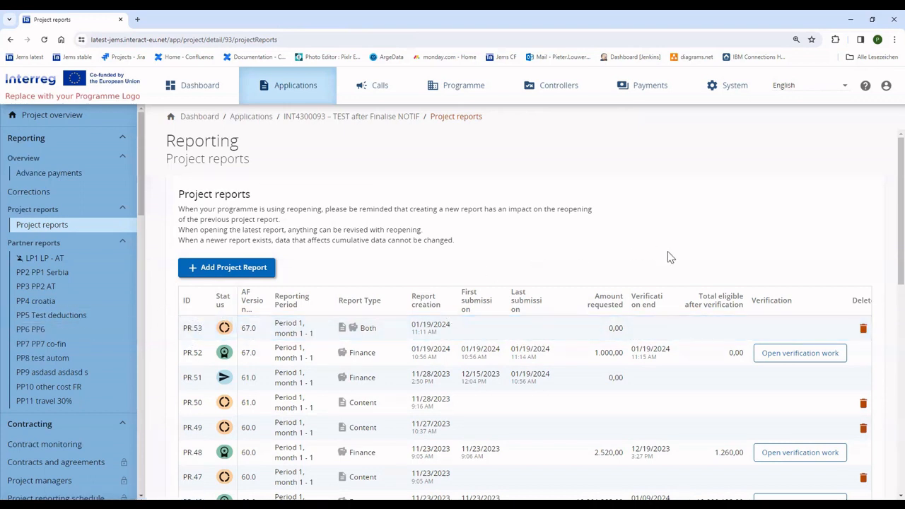
- Review the audit log entries for R.34's reopening and submission, including the MAIL_NOT_SENT entry
click(736, 87)
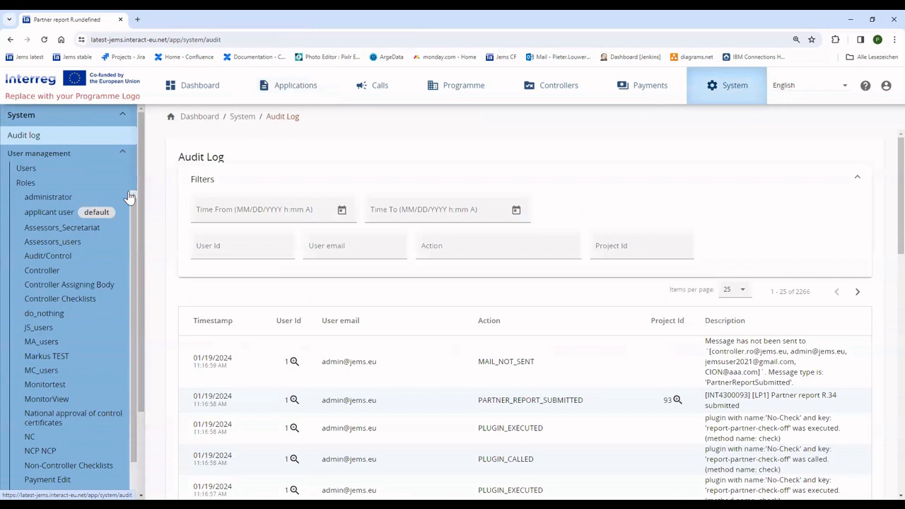
scroll(667, 429, down, 2)
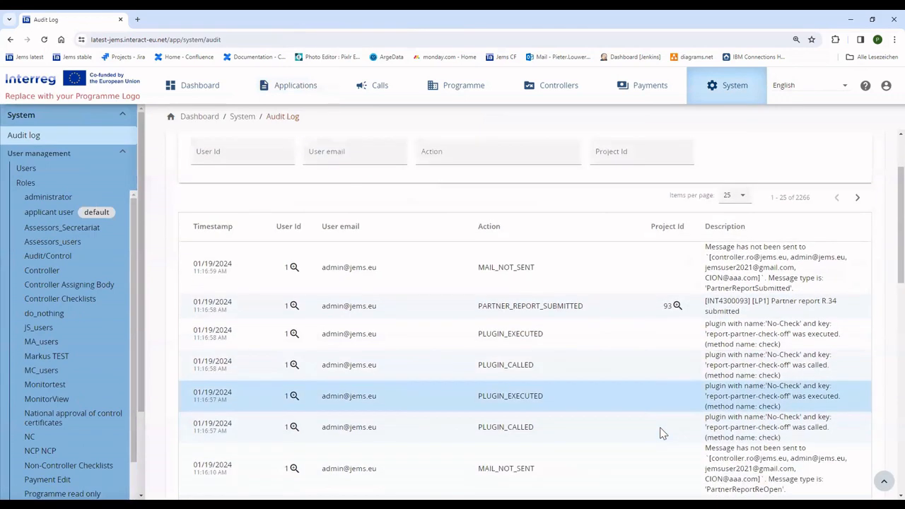
scroll(662, 433, down, 2)
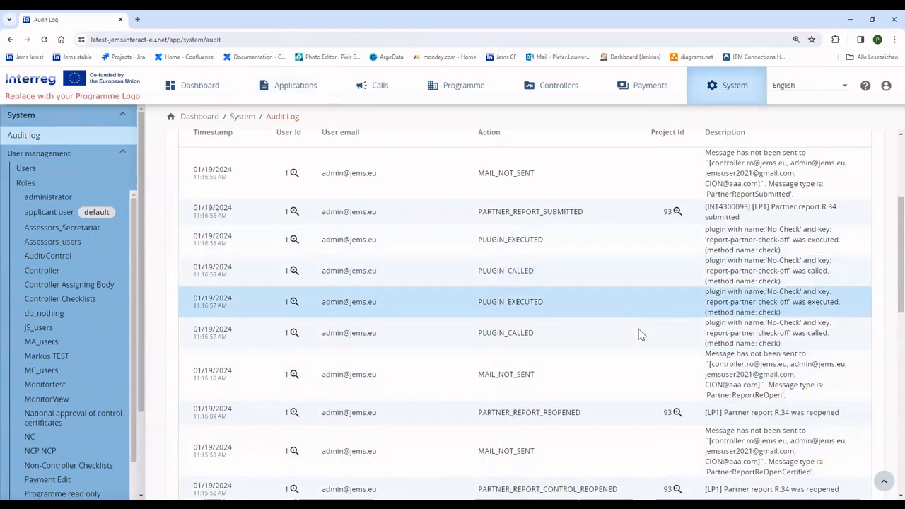
scroll(640, 334, down, 3)
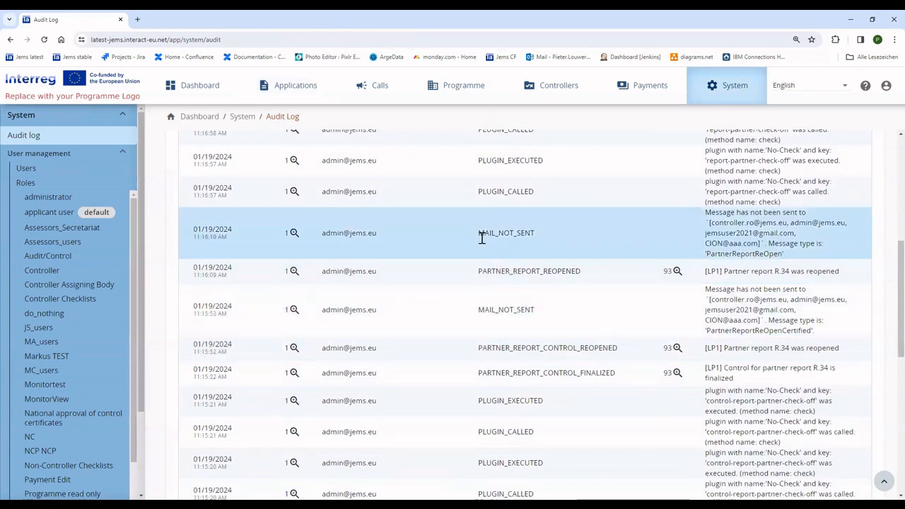
double_click(481, 234)
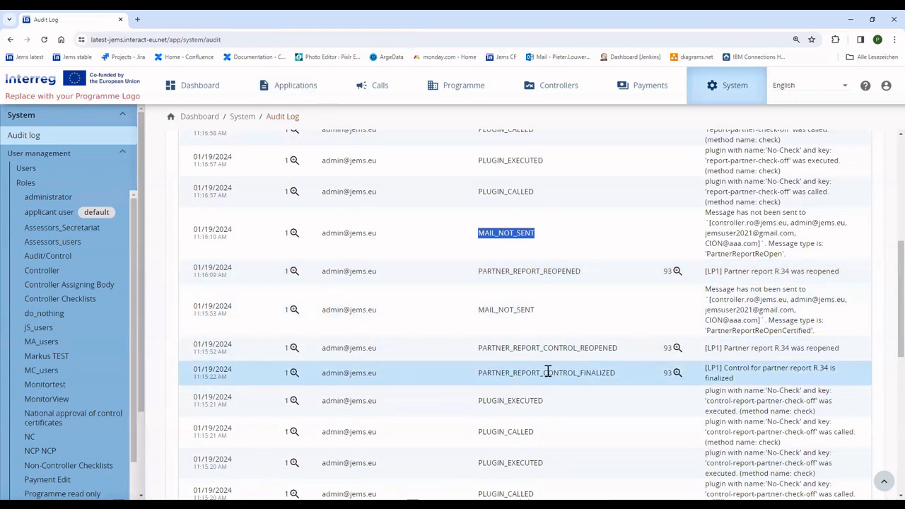
scroll(536, 304, down, 3)
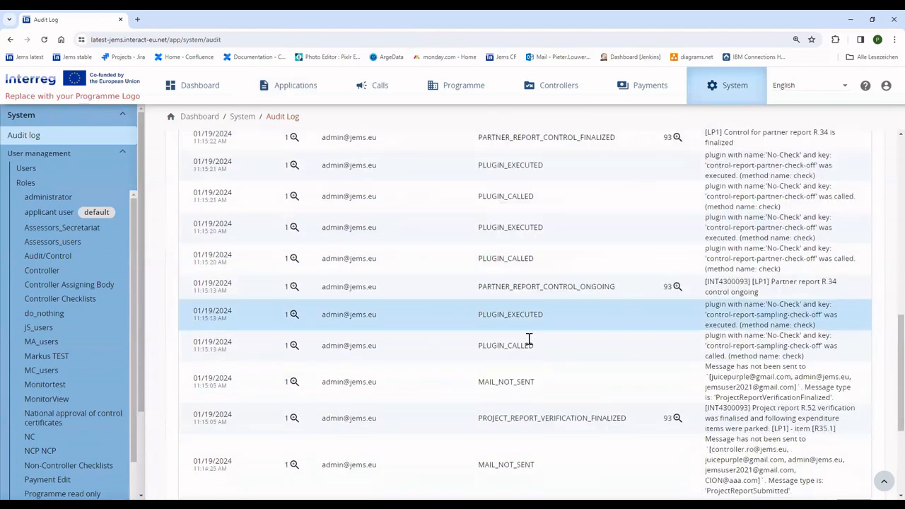
scroll(541, 419, down, 1)
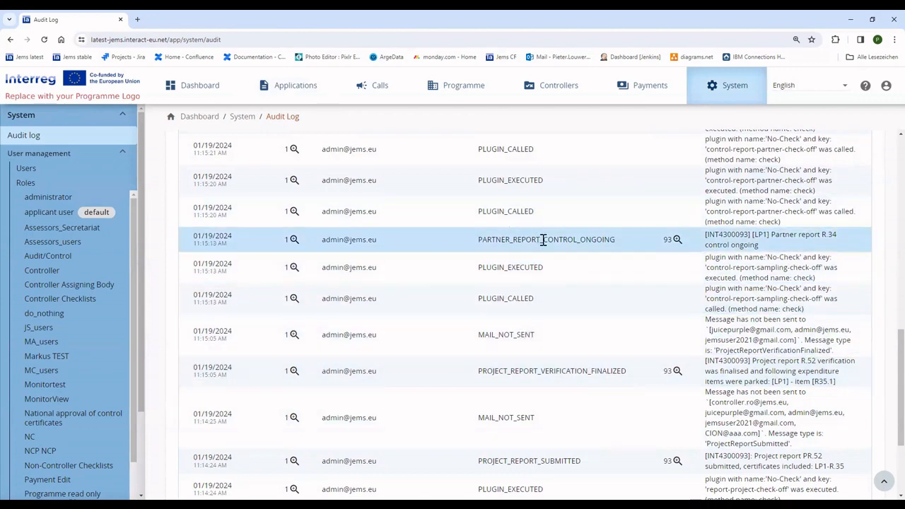
scroll(711, 244, up, 9)
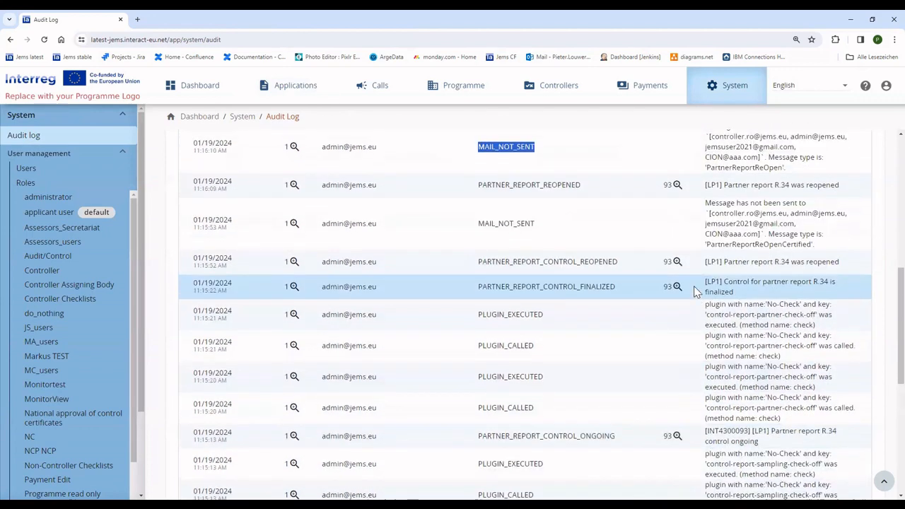
scroll(697, 287, up, 4)
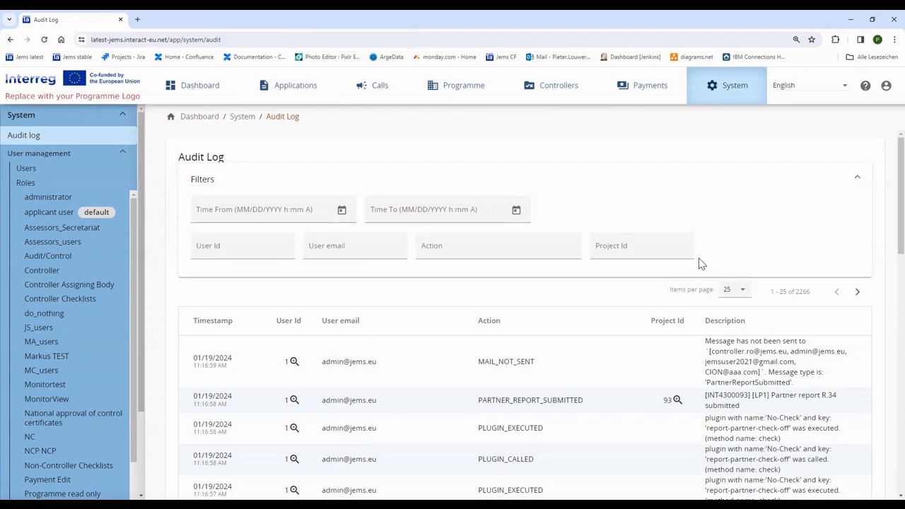
- Filter Applications by project ID 93, open INT4300093 – TEST, and show its Corrections list
click(269, 89)
click(67, 268)
text(93)
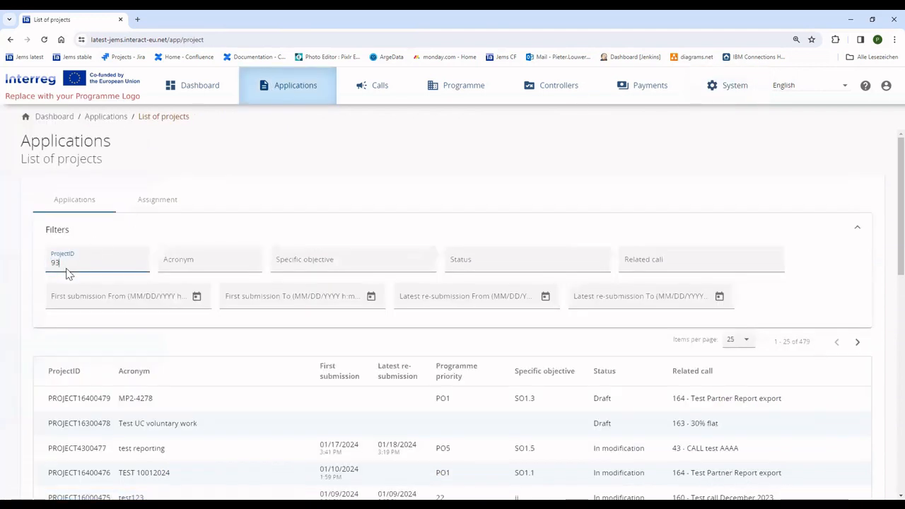
key(Return)
scroll(215, 417, down, 6)
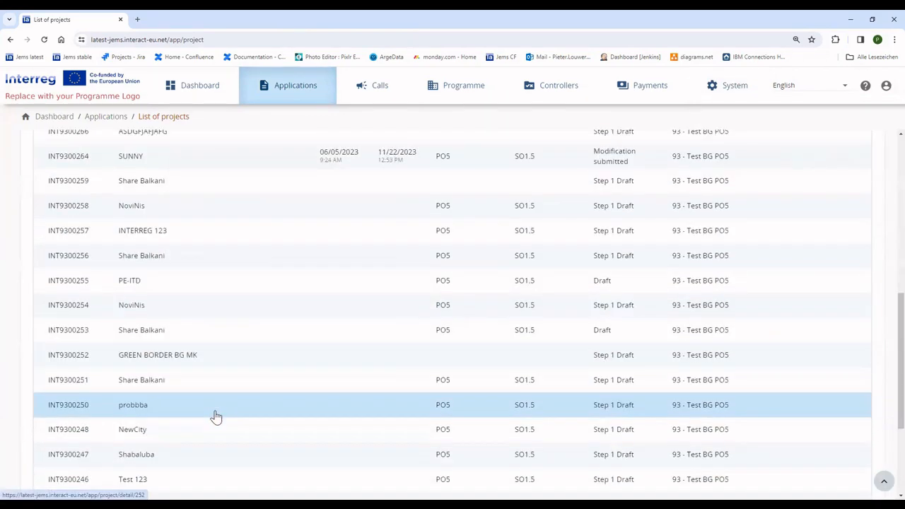
click(216, 417)
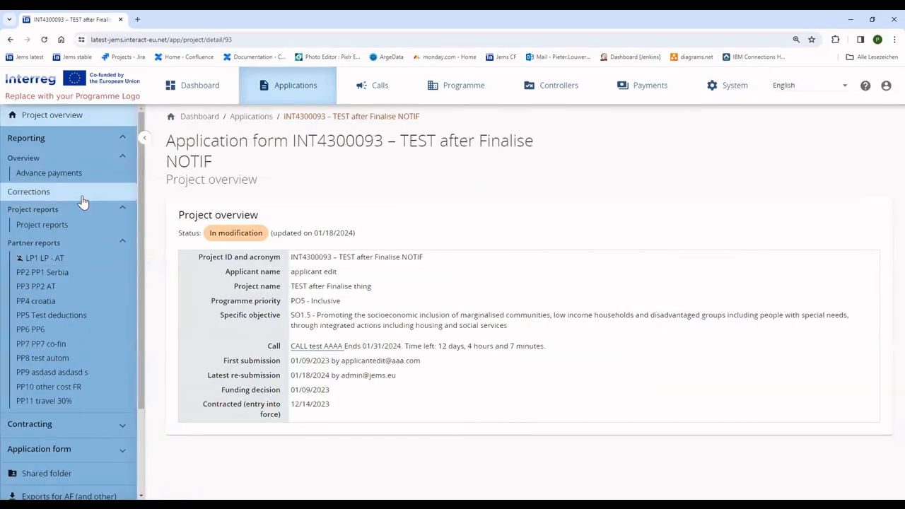
click(82, 198)
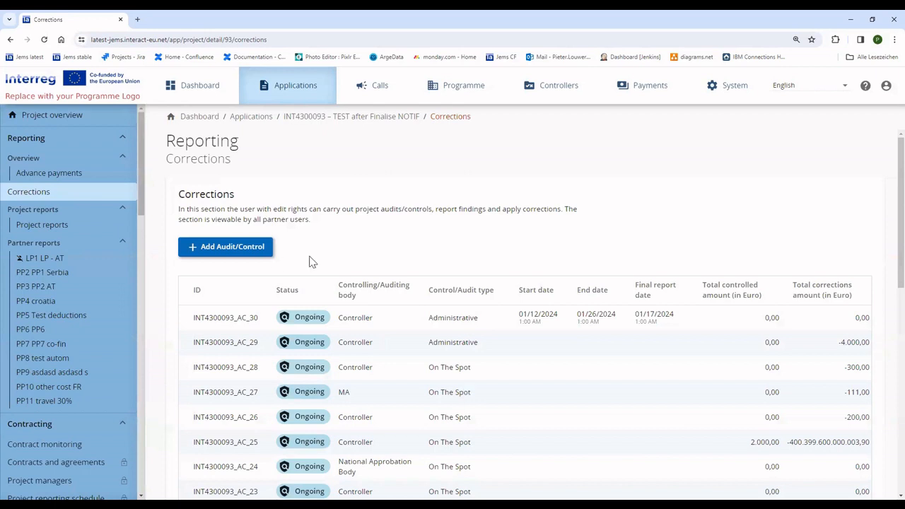